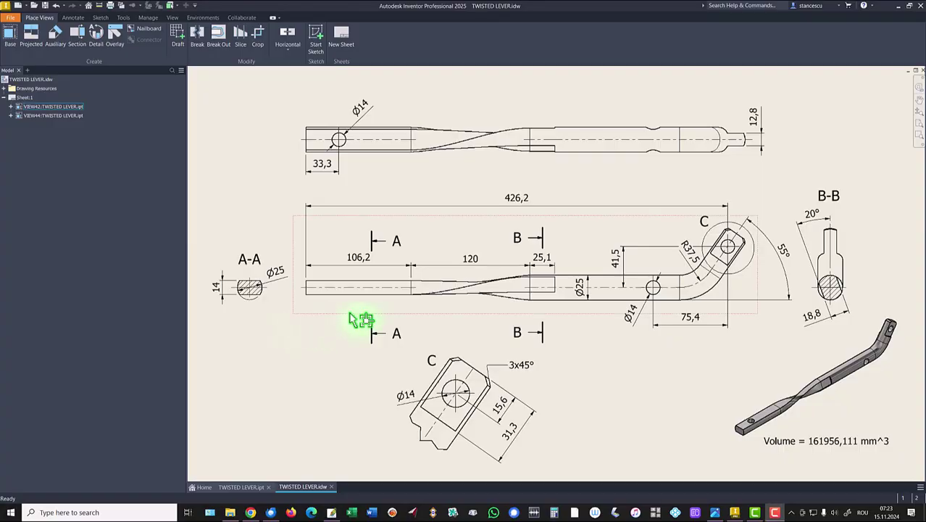
{"action": "left_click", "coordinate": [312, 296]}
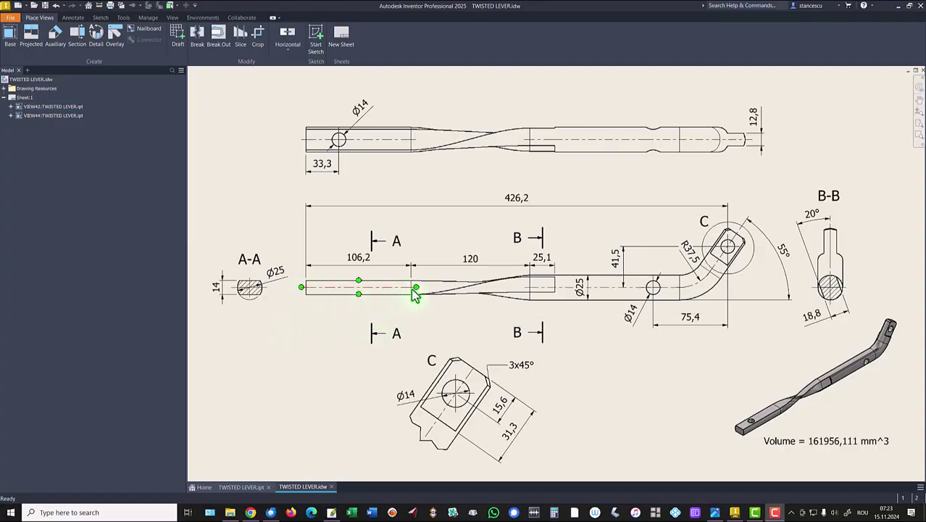
{"action": "left_click_drag", "start_coordinate": [415, 293], "coordinate": [263, 296]}
{"action": "left_click_drag", "start_coordinate": [302, 325], "coordinate": [362, 279]}
Create a new metric part from the Standard (mm).ipt template and start a 2D sketch on the XY plane.
{"action": "left_click", "coordinate": [19, 7]}
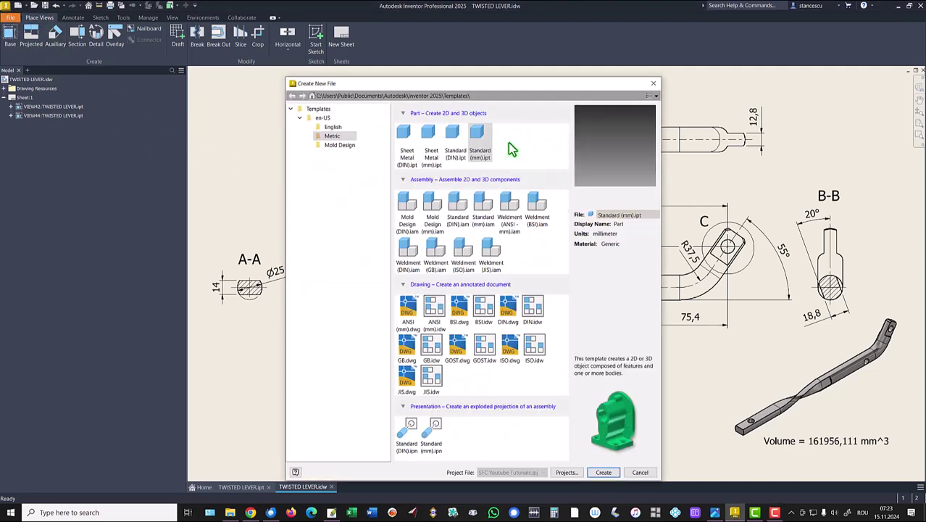
{"action": "double_click", "coordinate": [483, 139]}
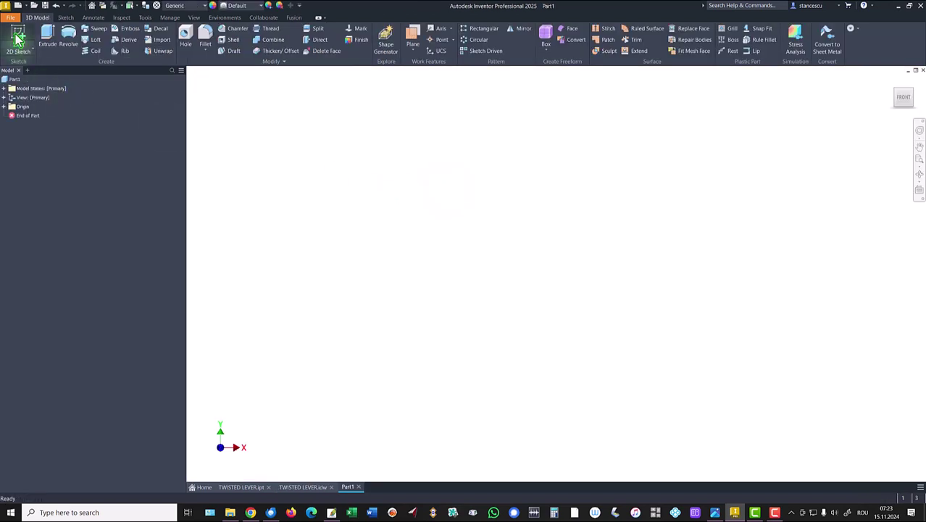
{"action": "left_click", "coordinate": [16, 38]}
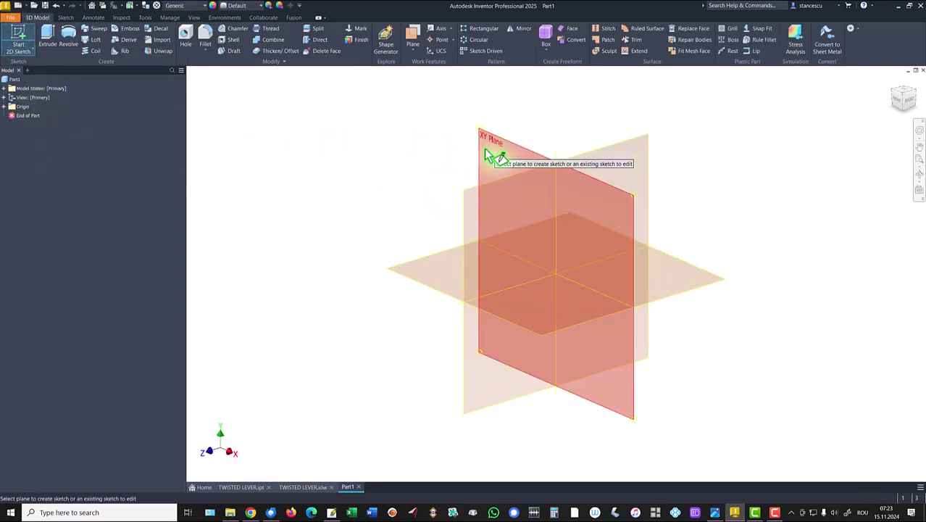
{"action": "left_click", "coordinate": [484, 153]}
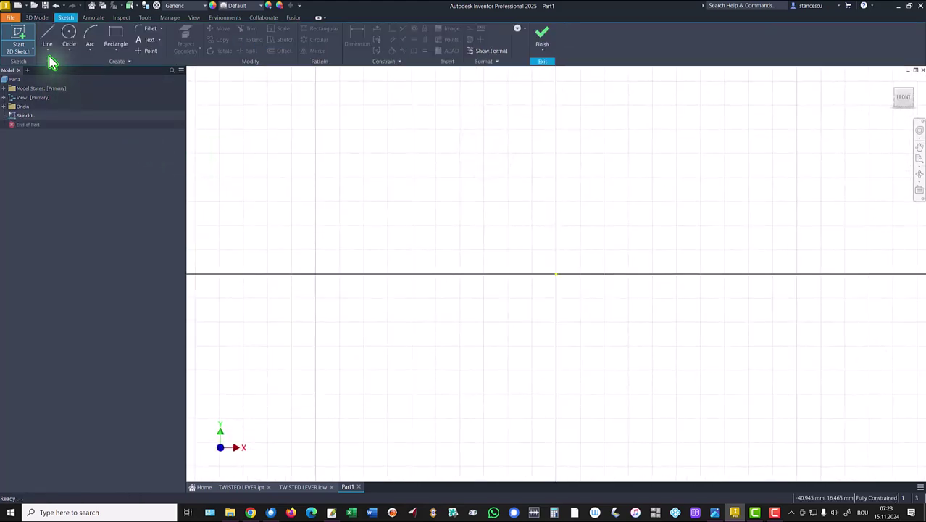
Draw a circle of 25 mm diameter centred on the sketch origin.
{"action": "left_click", "coordinate": [69, 36]}
{"action": "left_click", "coordinate": [556, 274]}
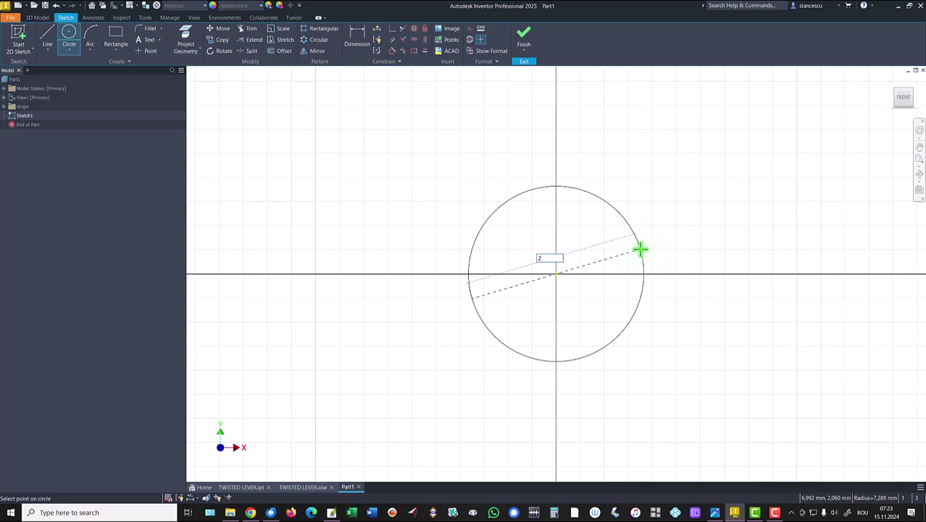
{"action": "type", "text": "25"}
{"action": "key", "text": "Return"}
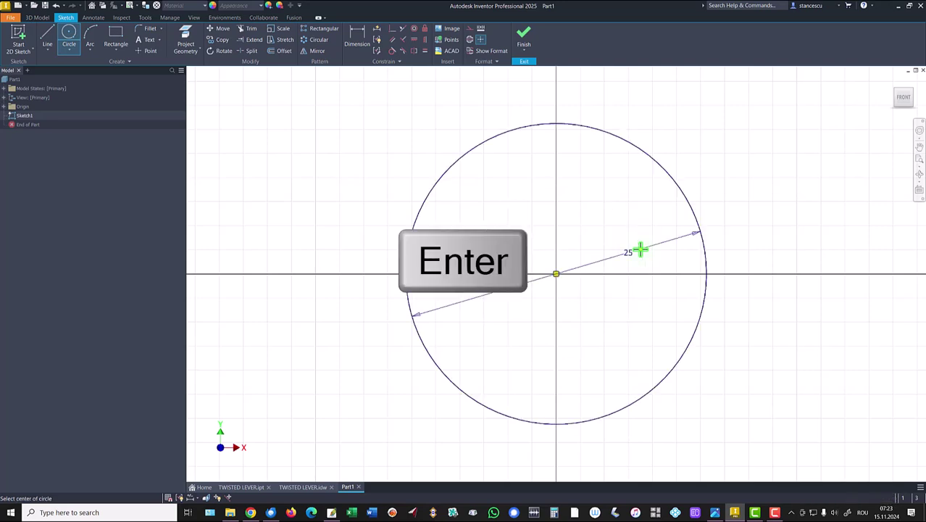
Draw two horizontal chord lines across the circle, one above and one below its centre.
{"action": "left_click", "coordinate": [45, 39]}
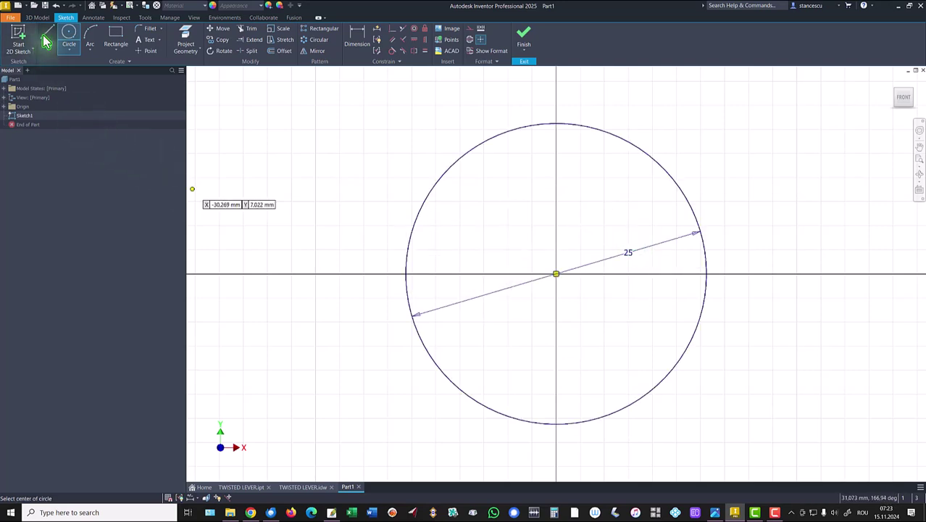
{"action": "left_click", "coordinate": [433, 188]}
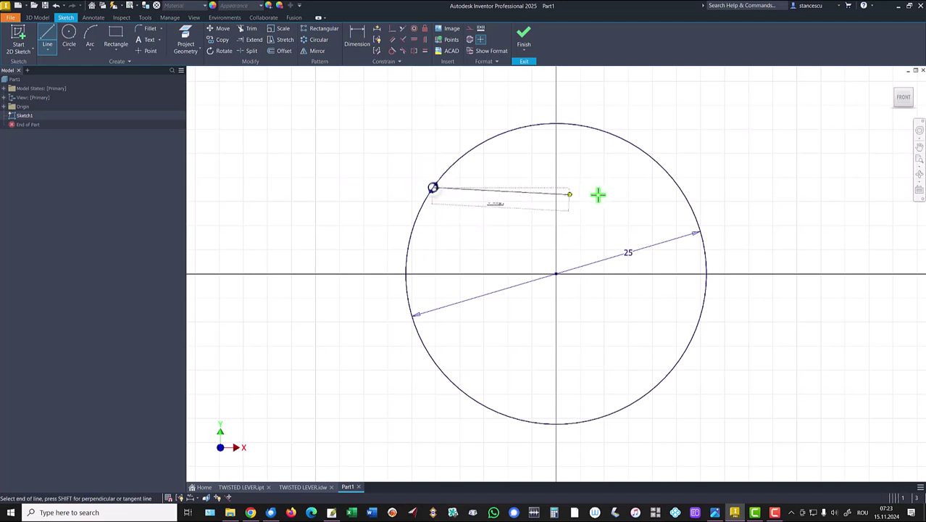
{"action": "double_click", "coordinate": [678, 187]}
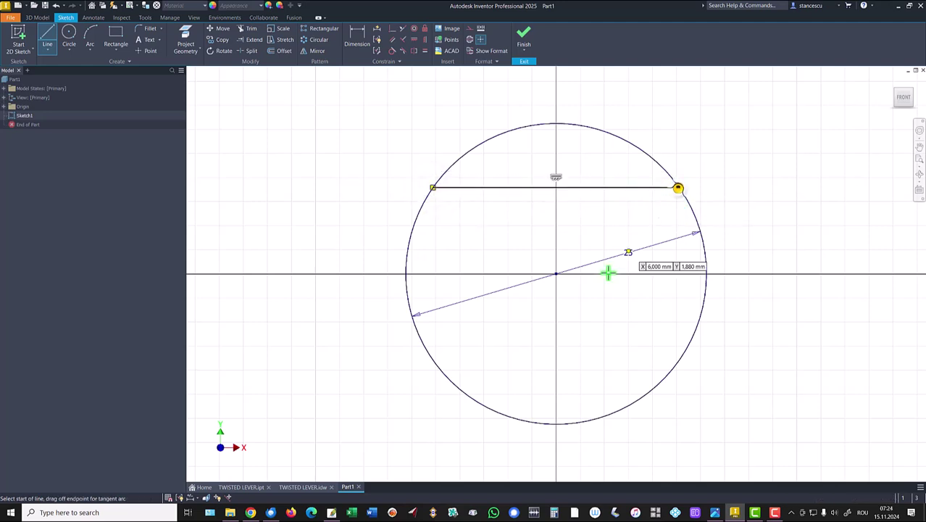
{"action": "left_click", "coordinate": [479, 404]}
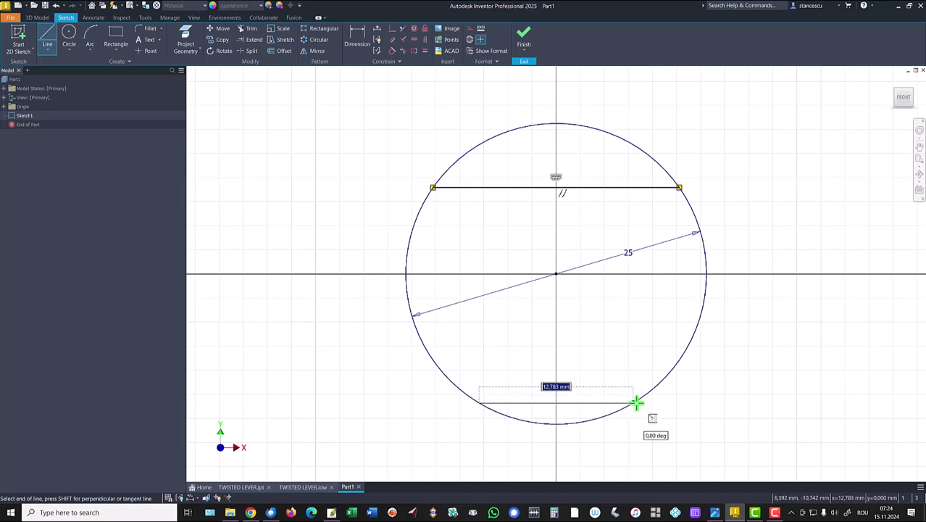
{"action": "double_click", "coordinate": [635, 403]}
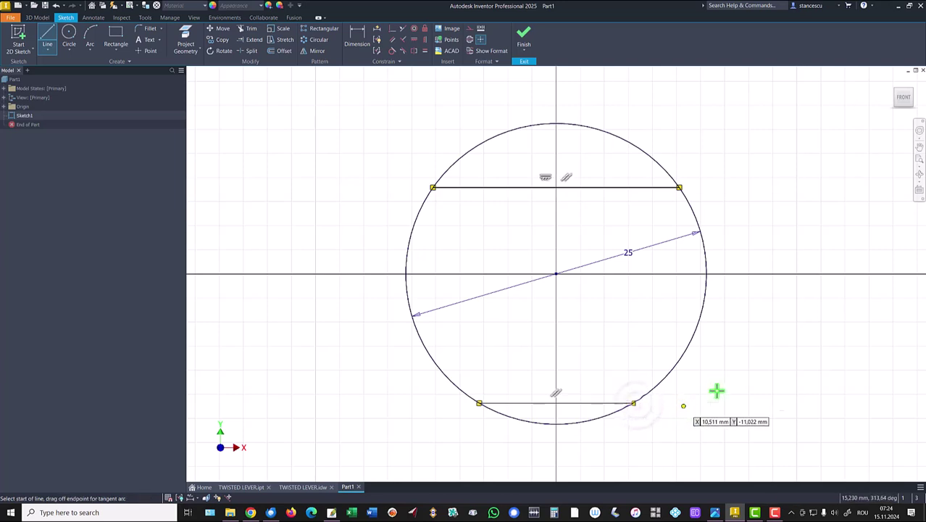
Apply an Equal constraint between the upper and lower chord lines.
{"action": "left_click", "coordinate": [426, 52]}
{"action": "left_click", "coordinate": [491, 187]}
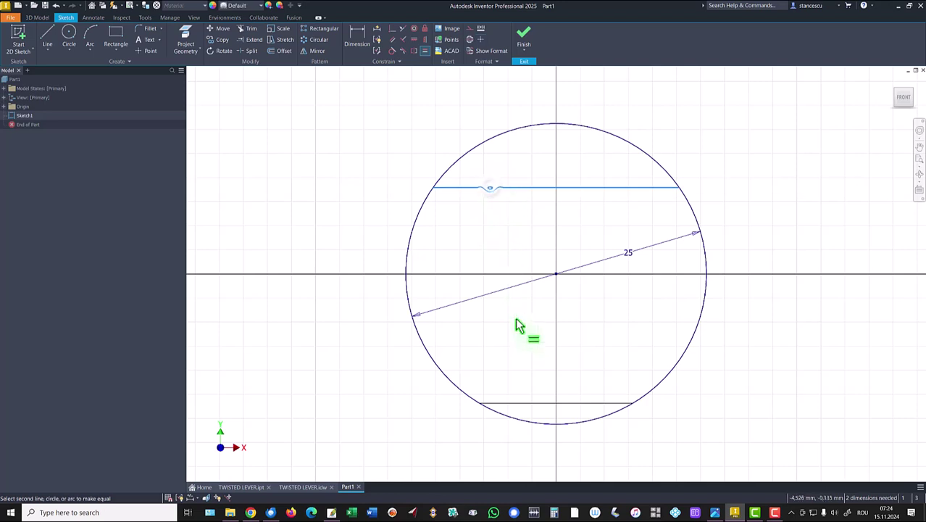
{"action": "left_click", "coordinate": [522, 405]}
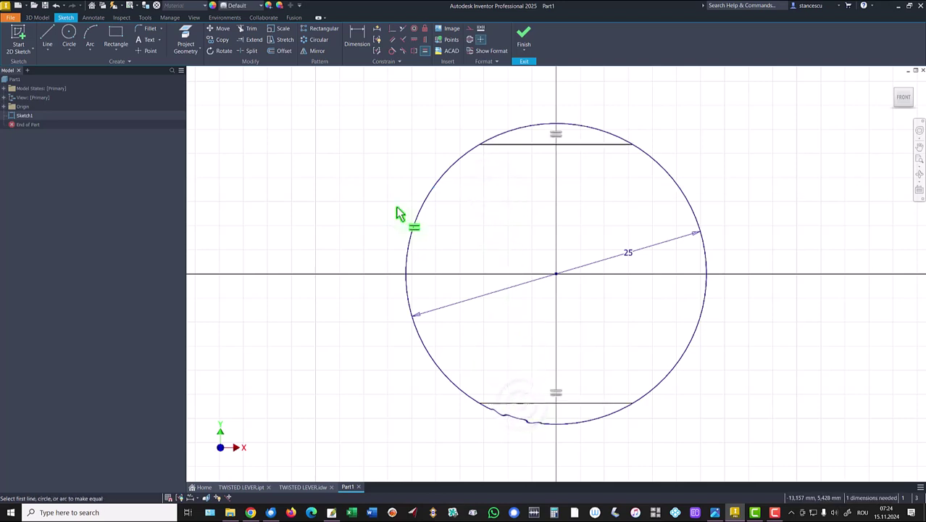
Dimension the vertical distance between the two chord lines as 14 mm.
{"action": "left_click", "coordinate": [357, 39]}
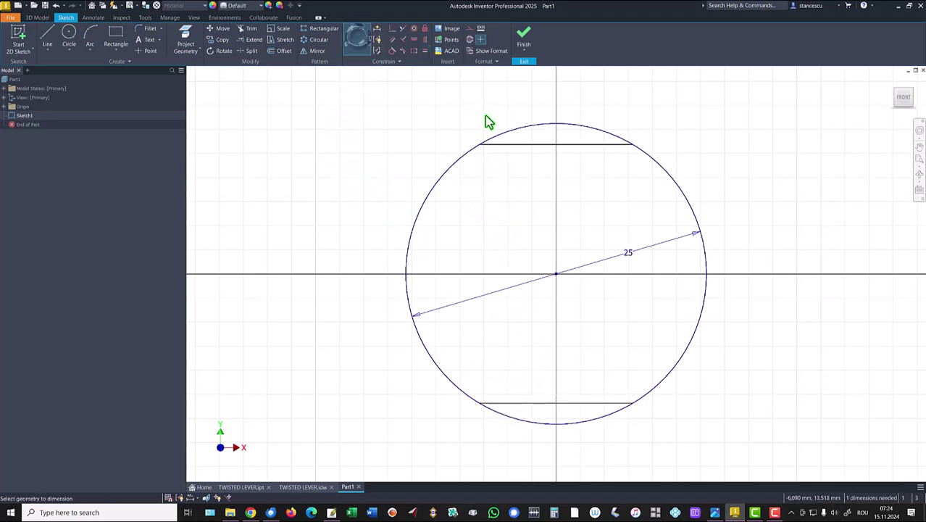
{"action": "left_click", "coordinate": [511, 143]}
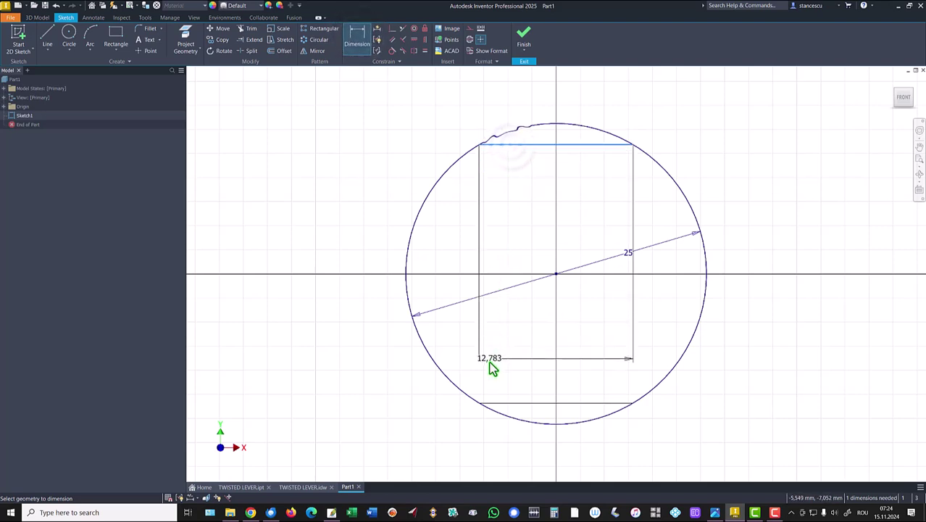
{"action": "left_click", "coordinate": [505, 403]}
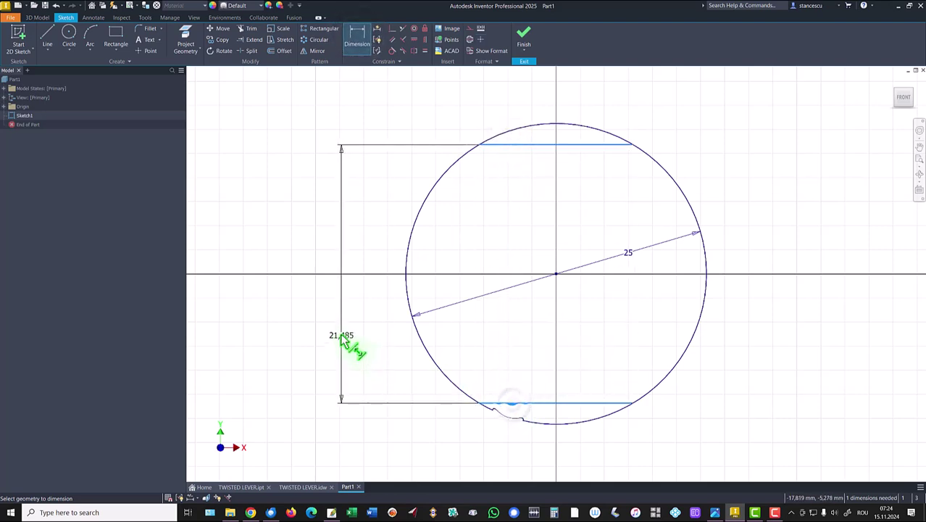
{"action": "left_click", "coordinate": [340, 323]}
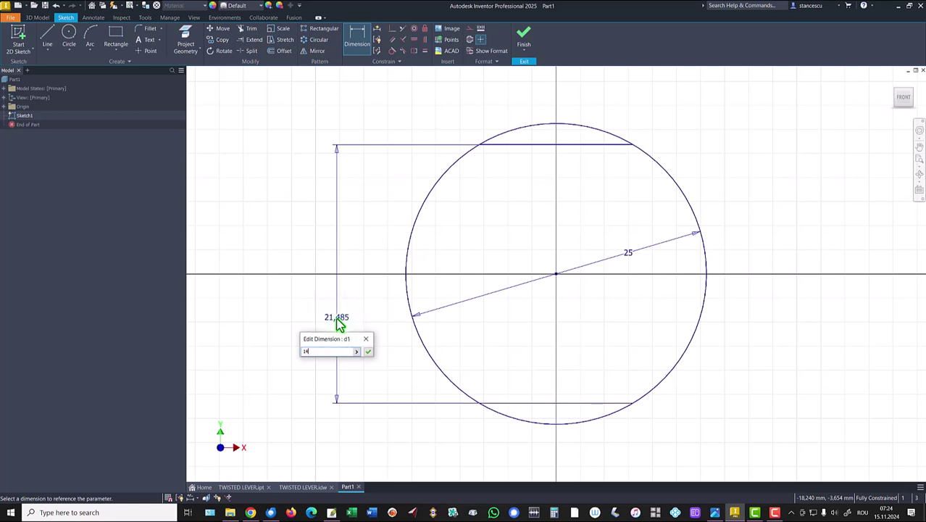
{"action": "key", "text": "Return"}
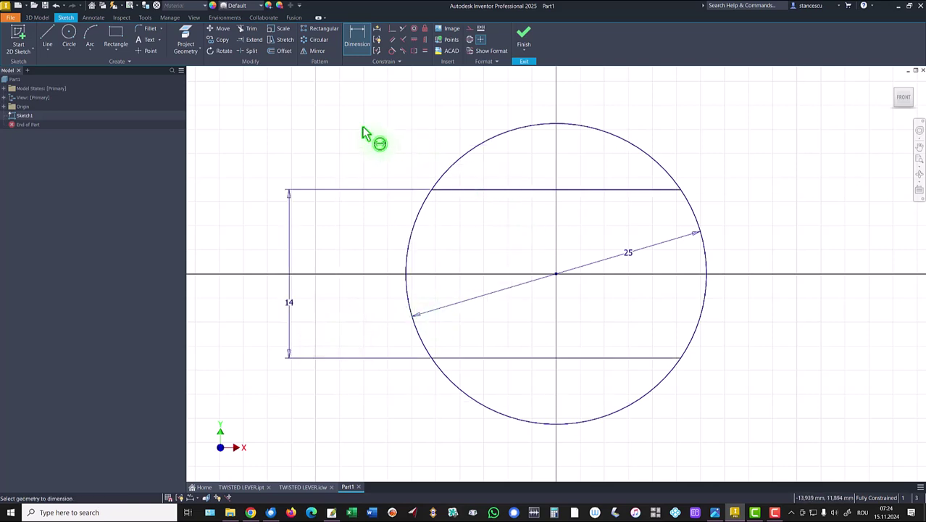
Split the circle at the ends of the two chords so the arcs outside them are separate curves.
{"action": "left_click", "coordinate": [248, 28]}
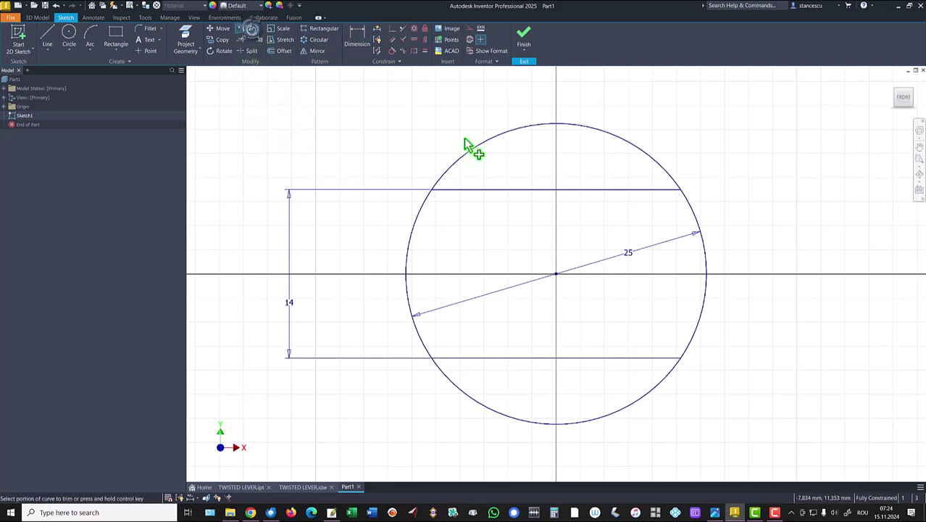
{"action": "left_click", "coordinate": [483, 145]}
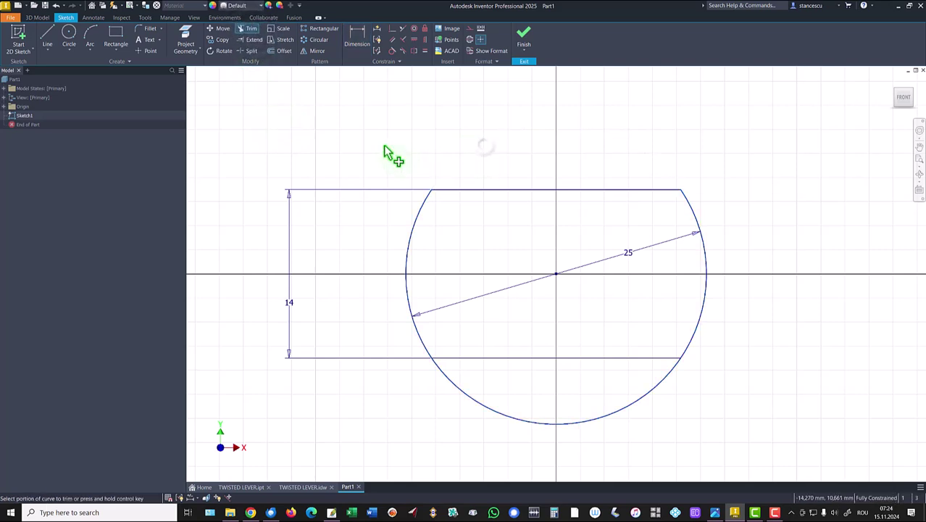
{"action": "left_click", "coordinate": [249, 53]}
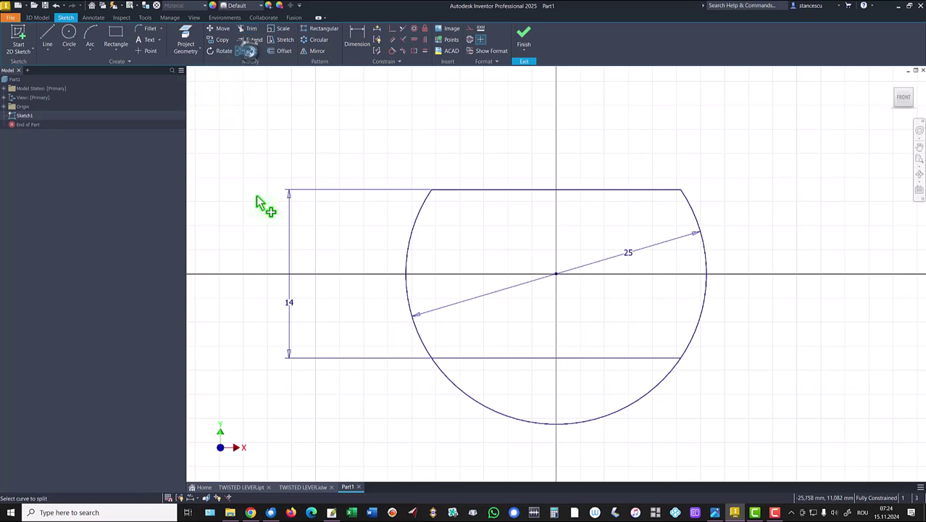
{"action": "left_click", "coordinate": [469, 403]}
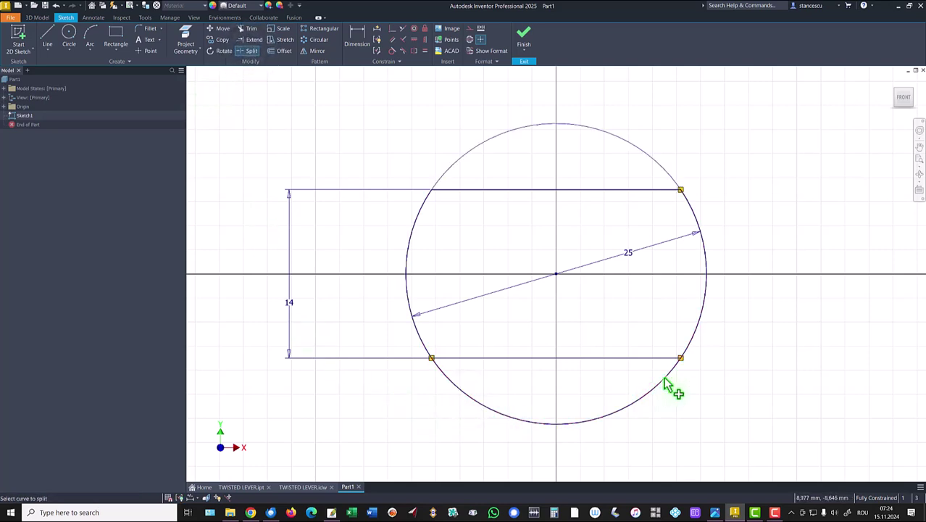
{"action": "key", "text": "Escape"}
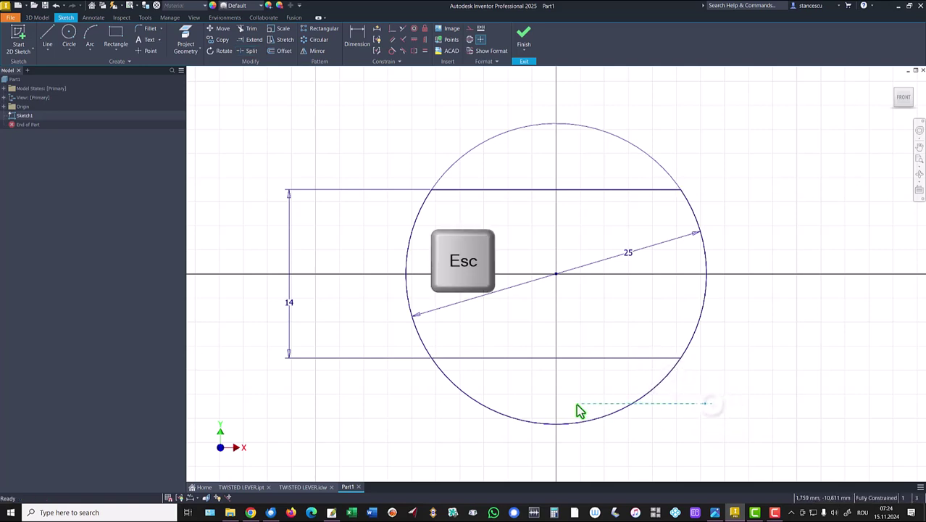
Convert the arc below the lower chord to construction geometry and finish the sketch.
{"action": "left_click", "coordinate": [578, 410]}
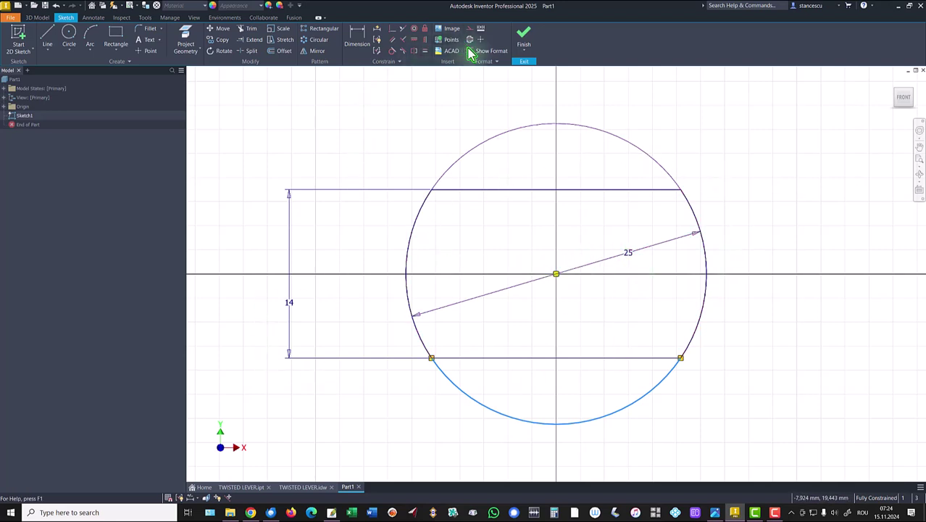
{"action": "right_click", "coordinate": [388, 146]}
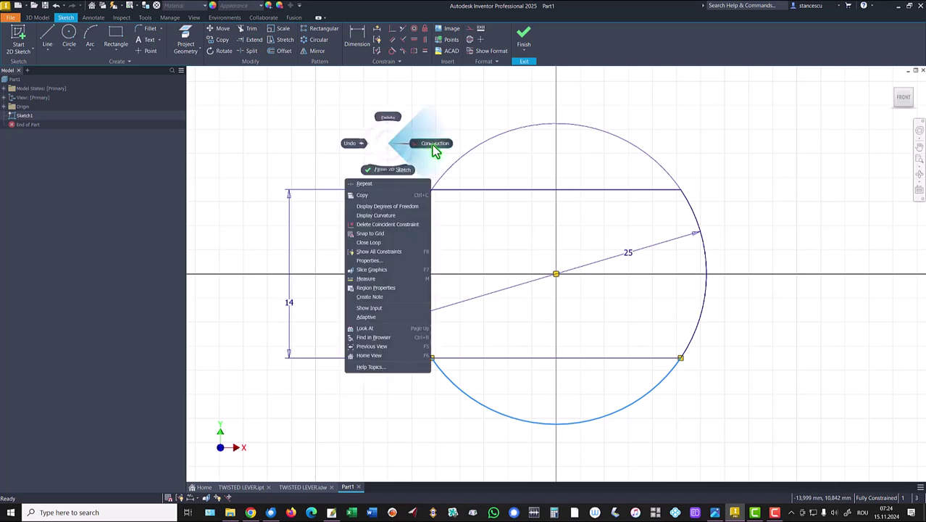
{"action": "left_click", "coordinate": [432, 143]}
{"action": "left_click", "coordinate": [524, 34]}
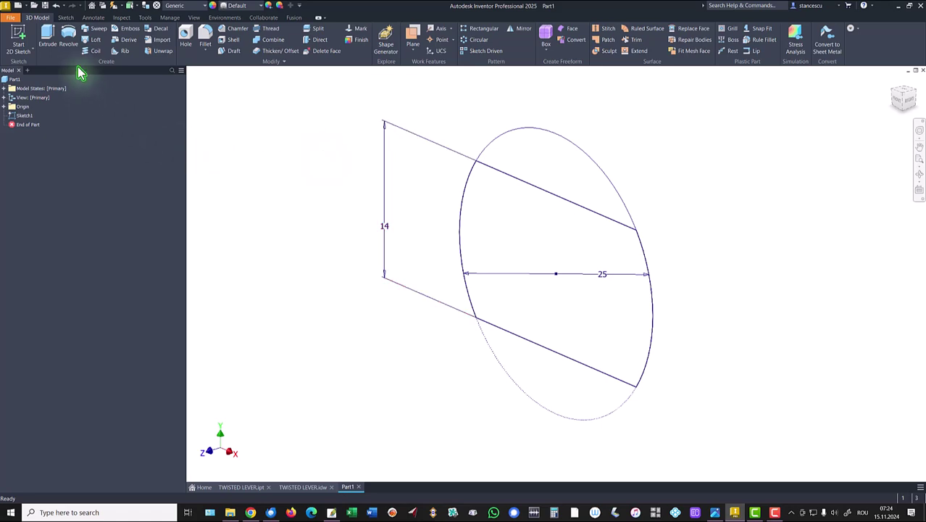
Extrude the flat-sided profile 106,2 mm in the flipped direction as a new solid.
{"action": "left_click", "coordinate": [54, 33]}
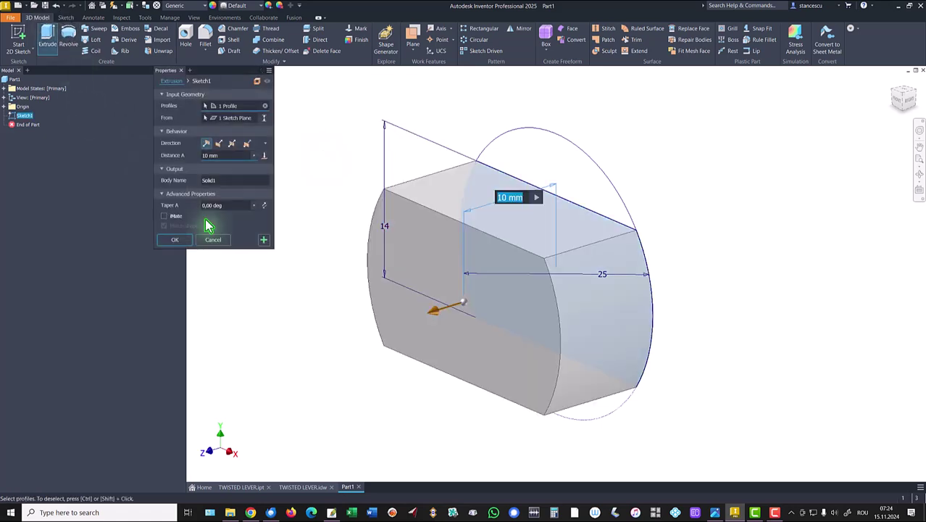
{"action": "left_click", "coordinate": [220, 144]}
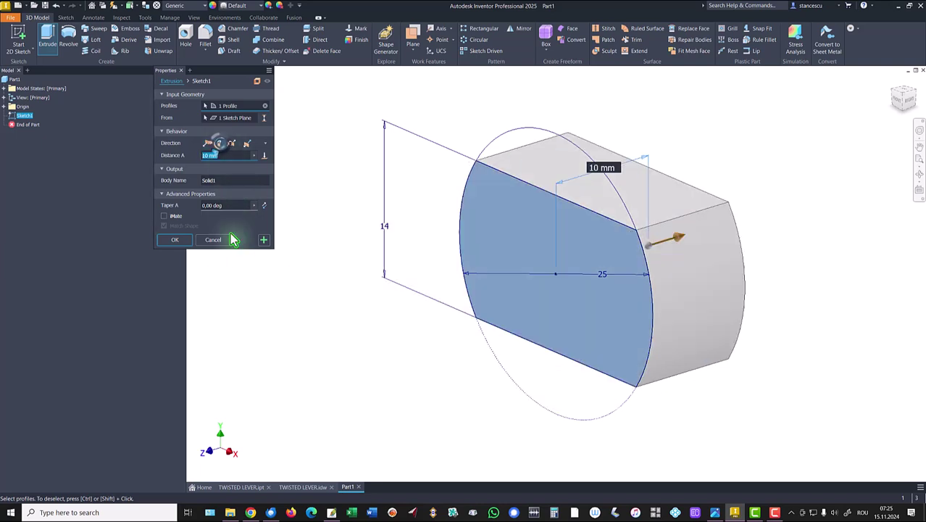
{"action": "type", "text": "106"}
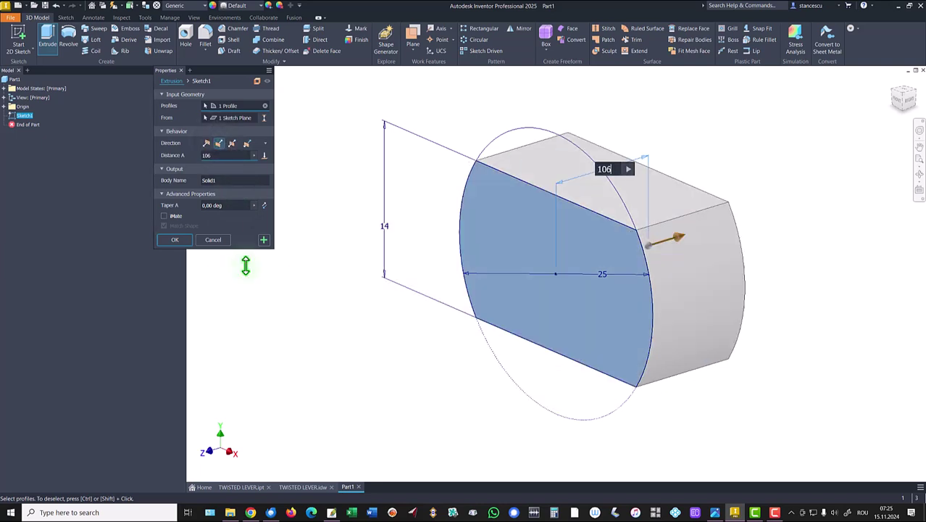
{"action": "key", "text": "Return"}
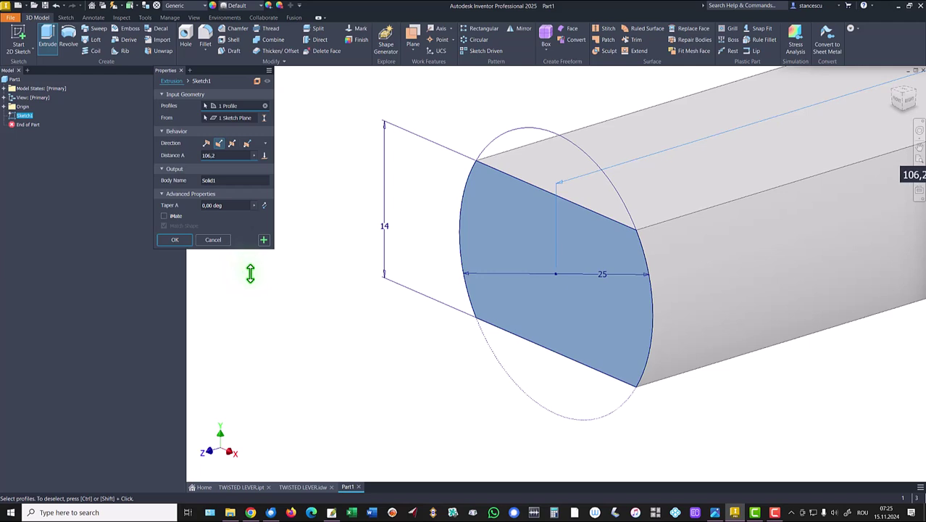
{"action": "left_click", "coordinate": [176, 240]}
{"action": "key", "text": "F6"}
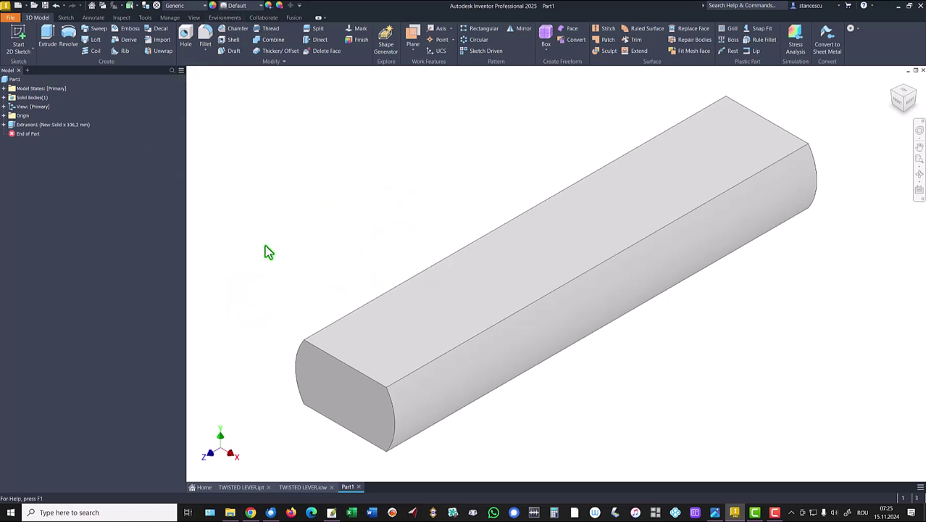
Check the twisted section's length in the drawing and create a work plane offset 120 mm from the far end face of the flat-sided solid.
{"action": "left_click", "coordinate": [298, 488]}
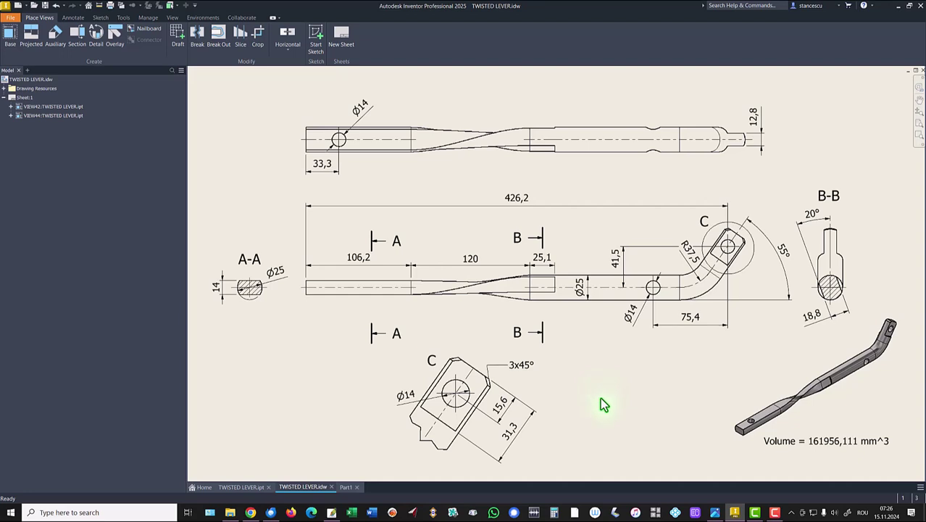
{"action": "left_click", "coordinate": [346, 487]}
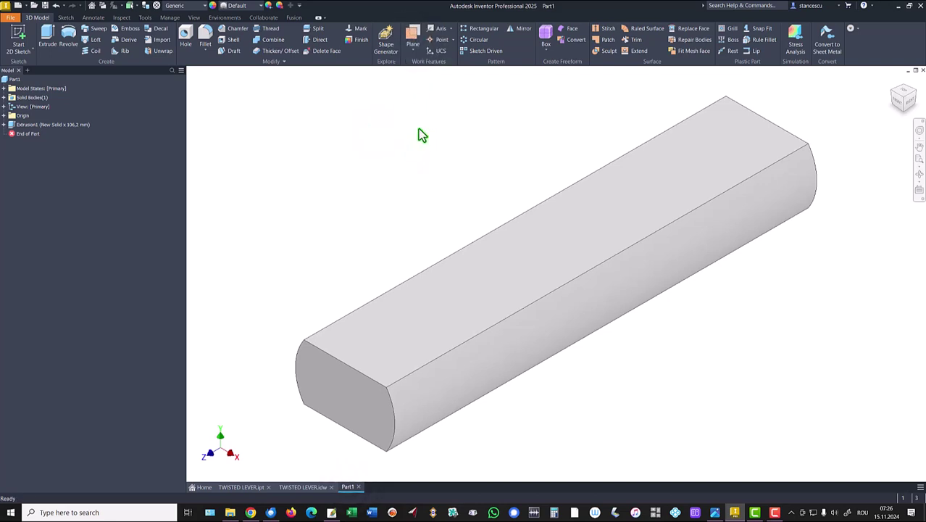
{"action": "left_click", "coordinate": [413, 36]}
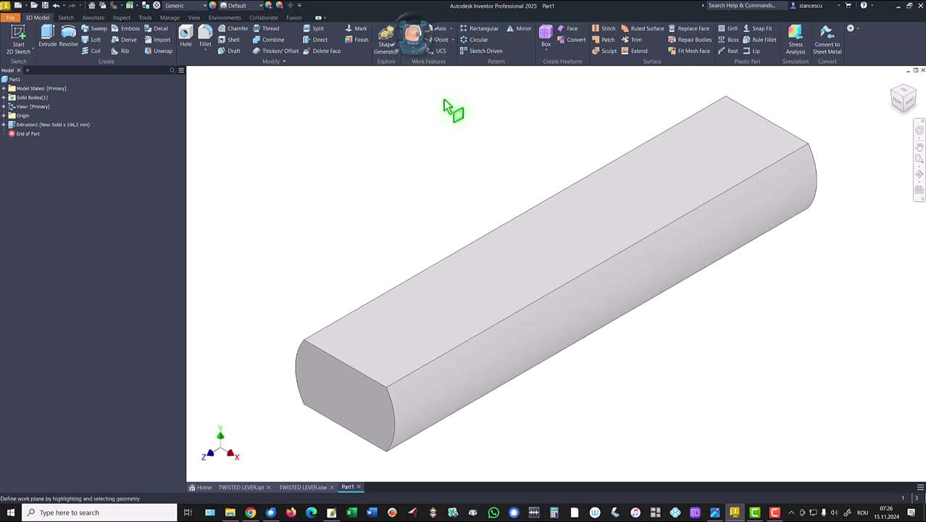
{"action": "middle_click_drag", "start_coordinate": [458, 103], "coordinate": [746, 203], "text": "shift"}
{"action": "left_click", "coordinate": [746, 202]}
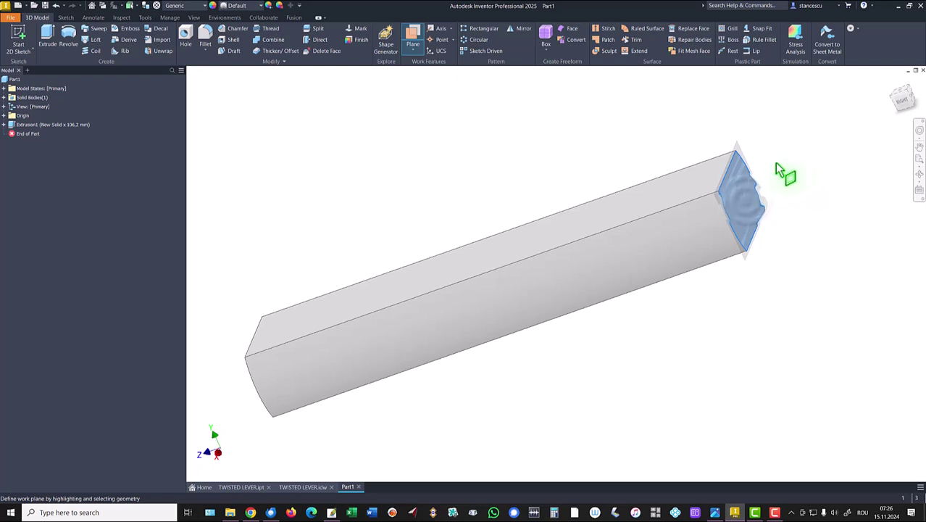
{"action": "left_click_drag", "start_coordinate": [760, 146], "coordinate": [791, 135]}
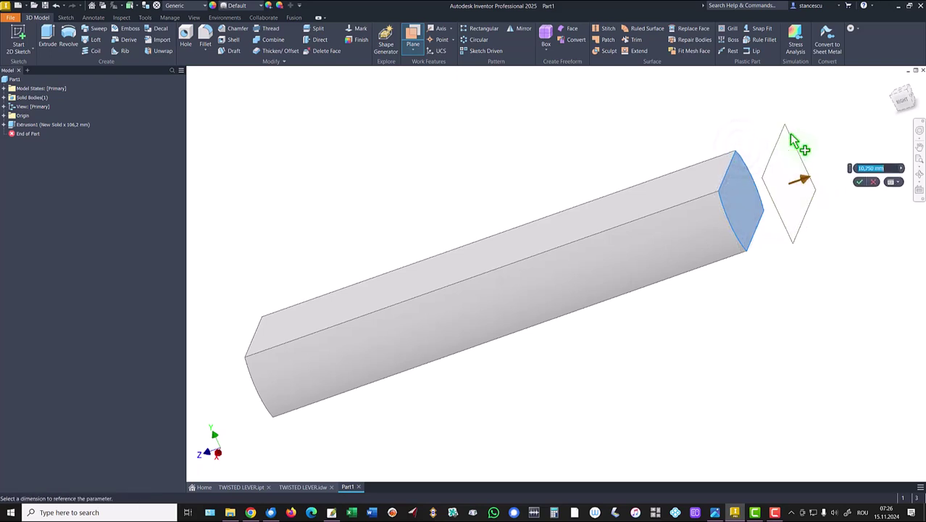
{"action": "type", "text": "120"}
{"action": "key", "text": "Return"}
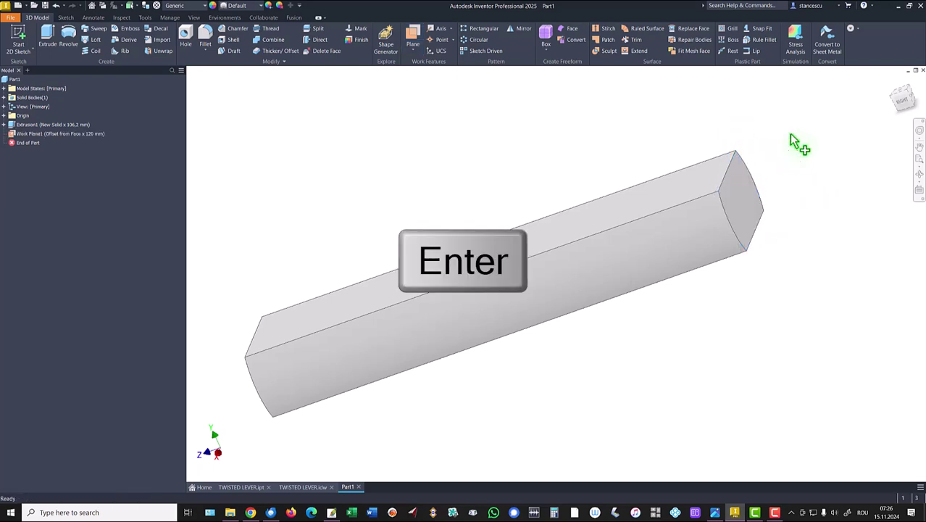
{"action": "key", "text": "F6"}
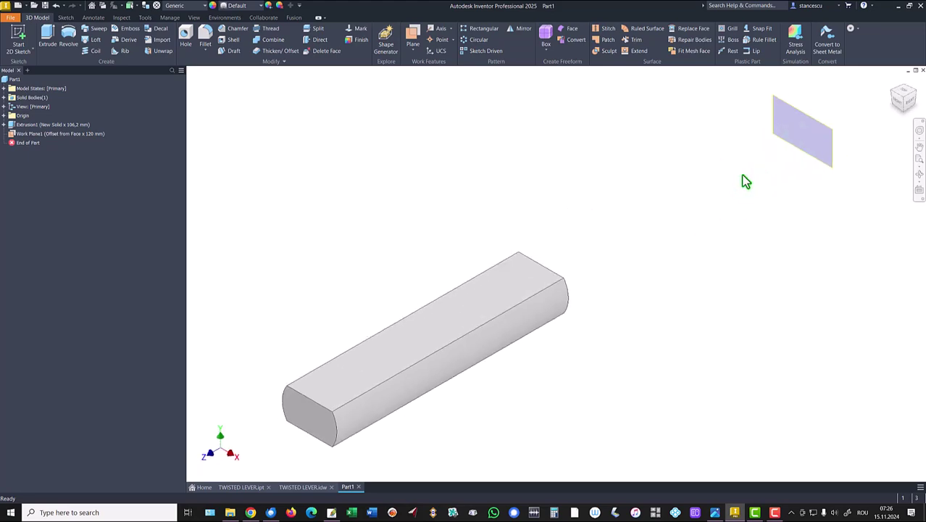
Start a sketch on the offset work plane, project the solid's rounded edge on the negative X side, and slice the graphics at the sketch plane.
{"action": "left_click", "coordinate": [800, 151]}
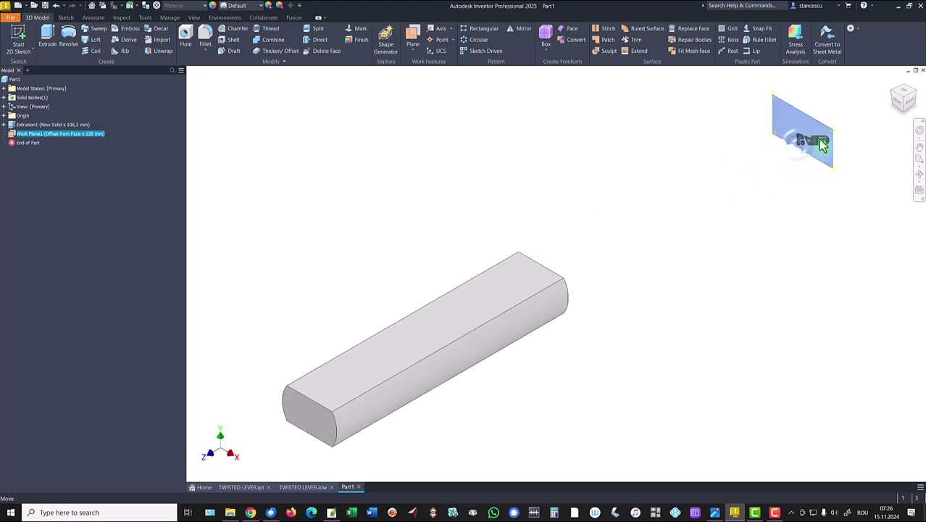
{"action": "left_click", "coordinate": [820, 144]}
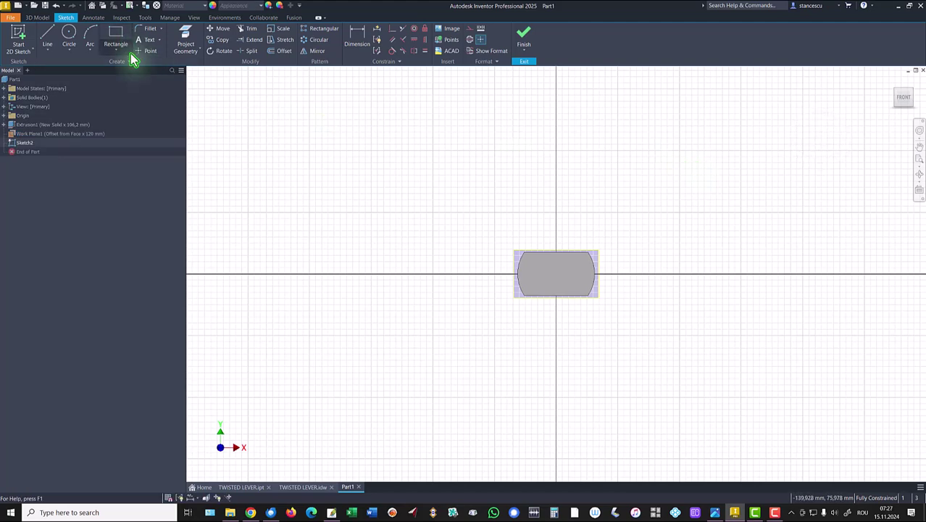
{"action": "left_click", "coordinate": [185, 41]}
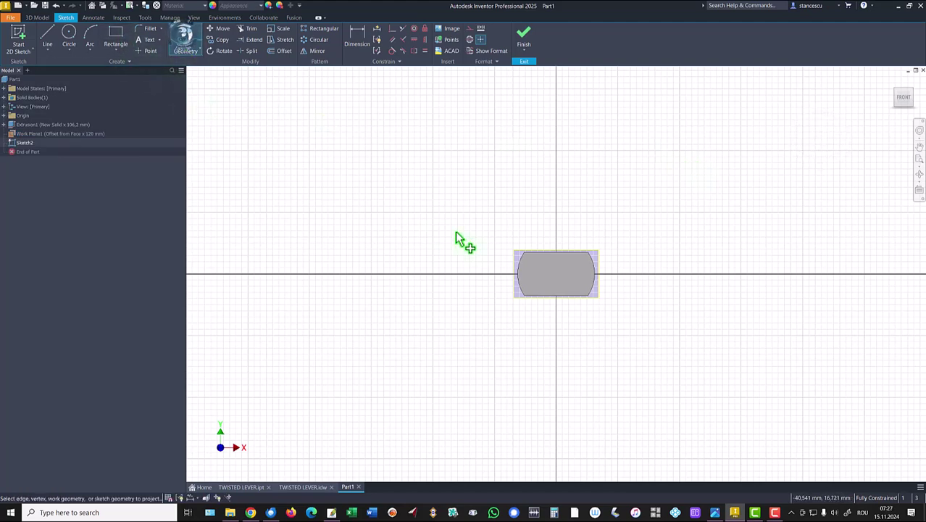
{"action": "left_click", "coordinate": [520, 272]}
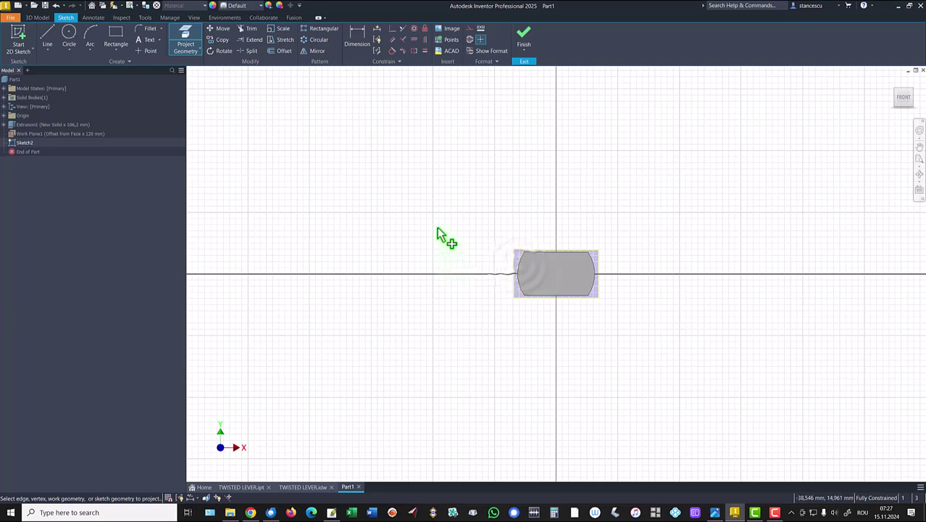
{"action": "key", "text": "F7"}
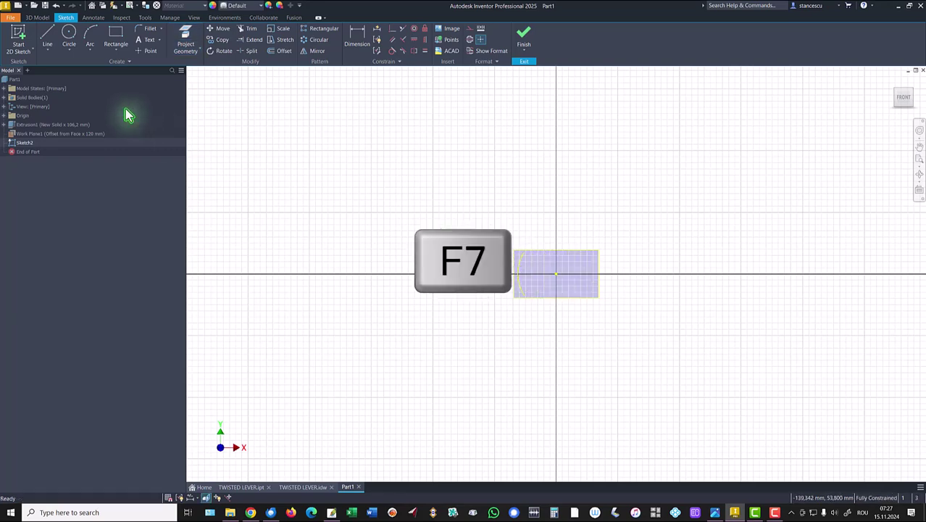
Draw a circle centred on the origin with its circumference coinciding with the projected arc, and finish the sketch.
{"action": "left_click", "coordinate": [65, 38]}
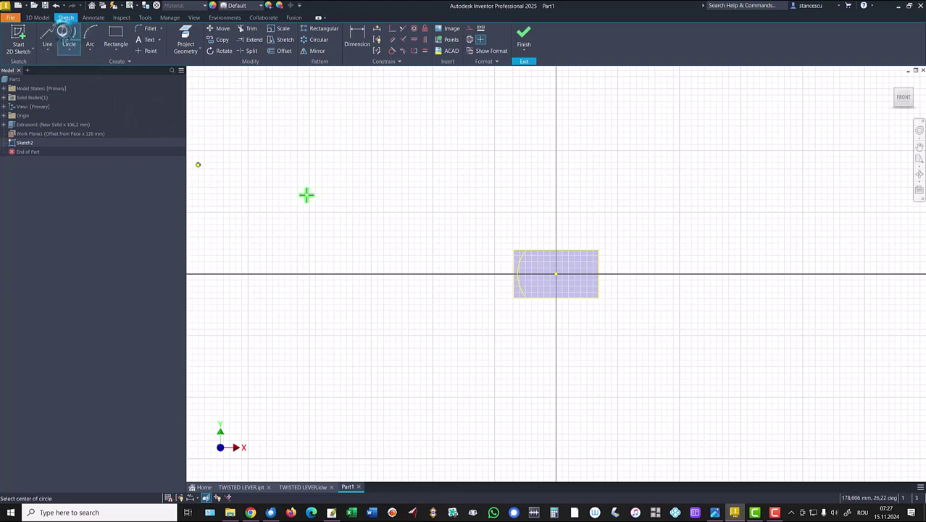
{"action": "left_click", "coordinate": [556, 274]}
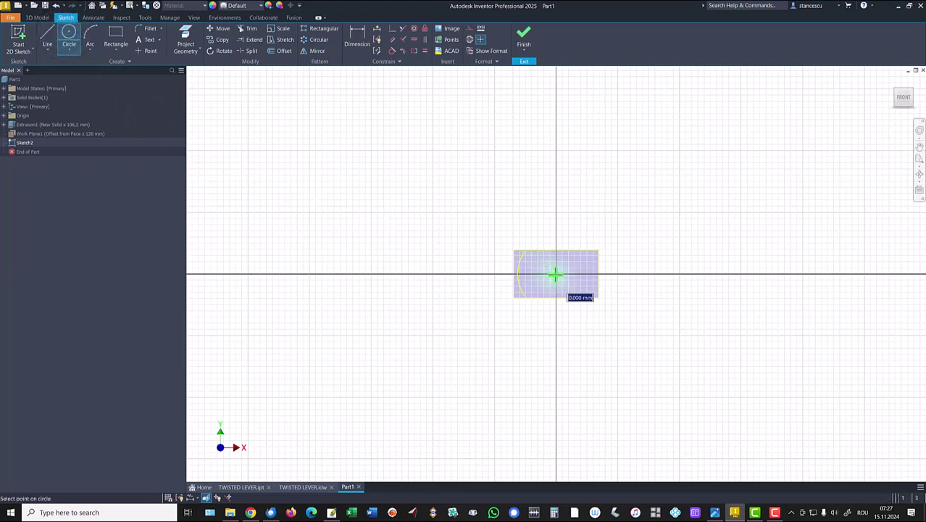
{"action": "left_click", "coordinate": [522, 259]}
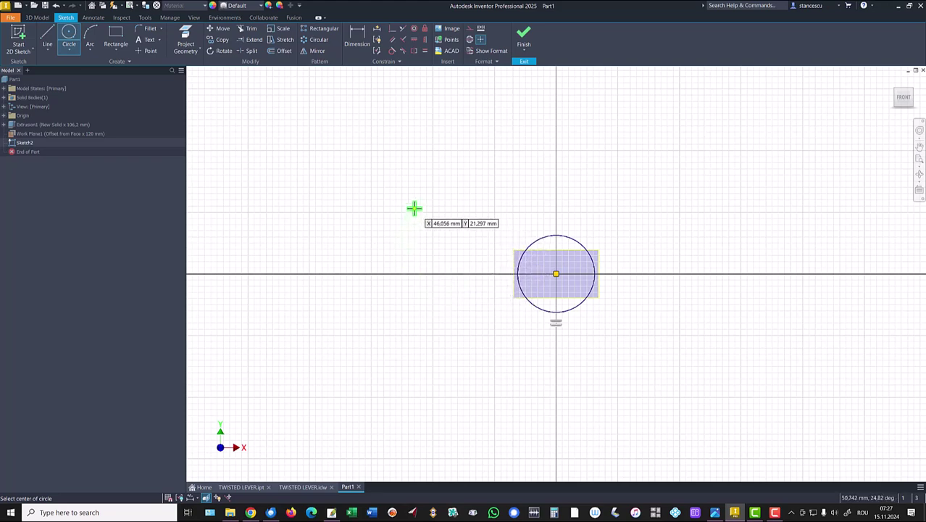
{"action": "key", "text": "Escape"}
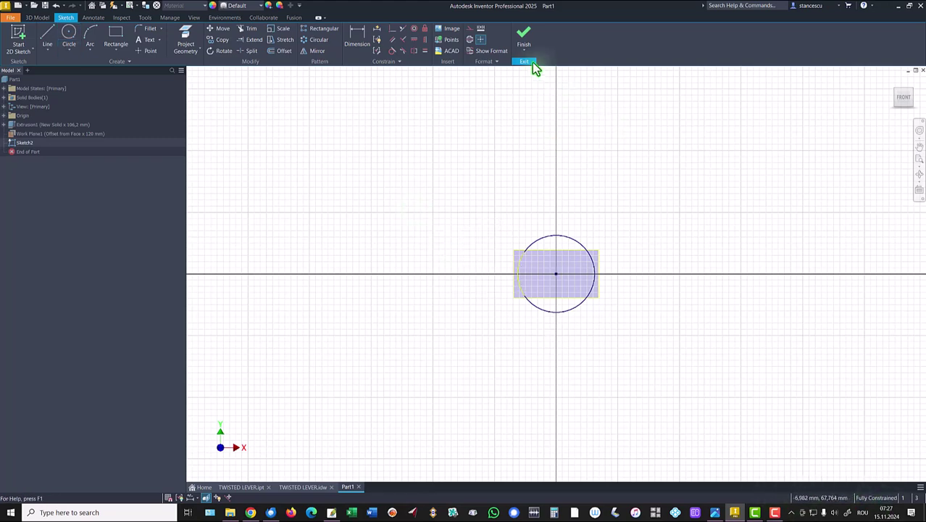
{"action": "left_click", "coordinate": [525, 39]}
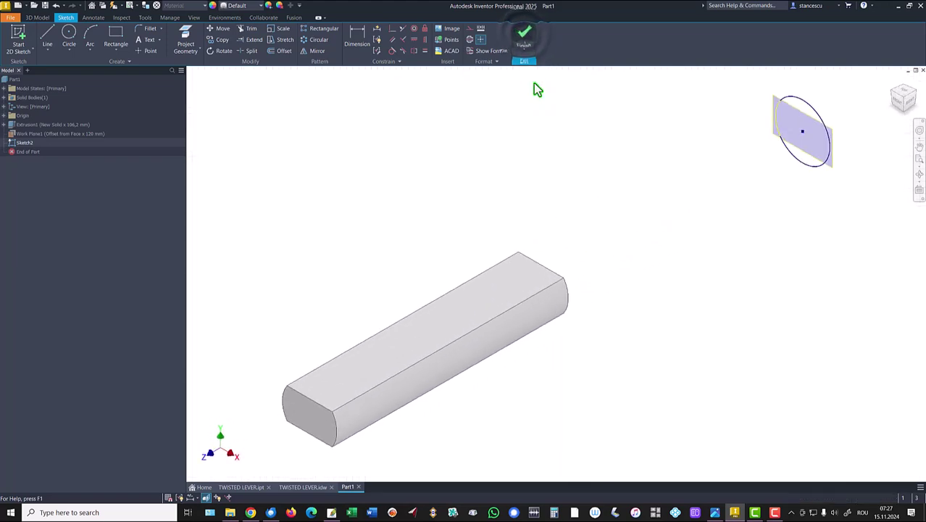
Hide the work plane that carries the circle sketch.
{"action": "left_click", "coordinate": [835, 171]}
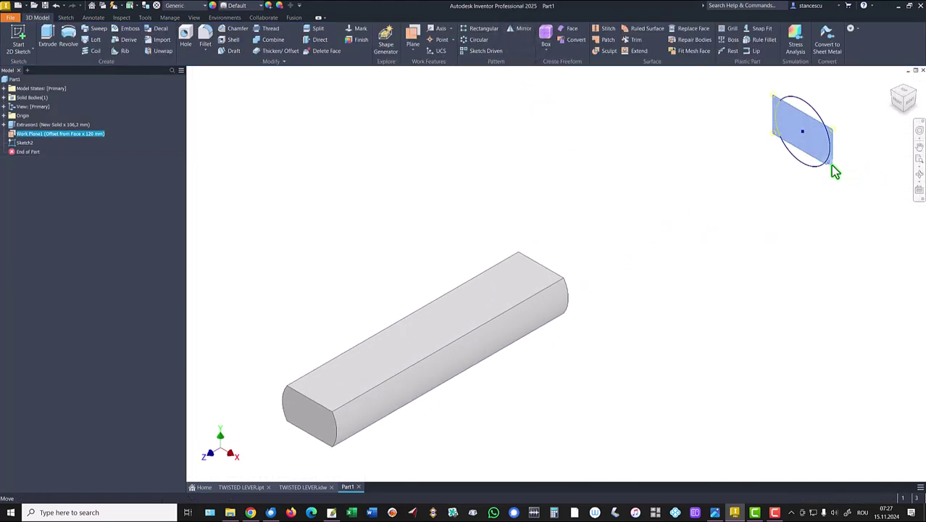
{"action": "right_click", "coordinate": [835, 171]}
{"action": "left_click", "coordinate": [856, 187]}
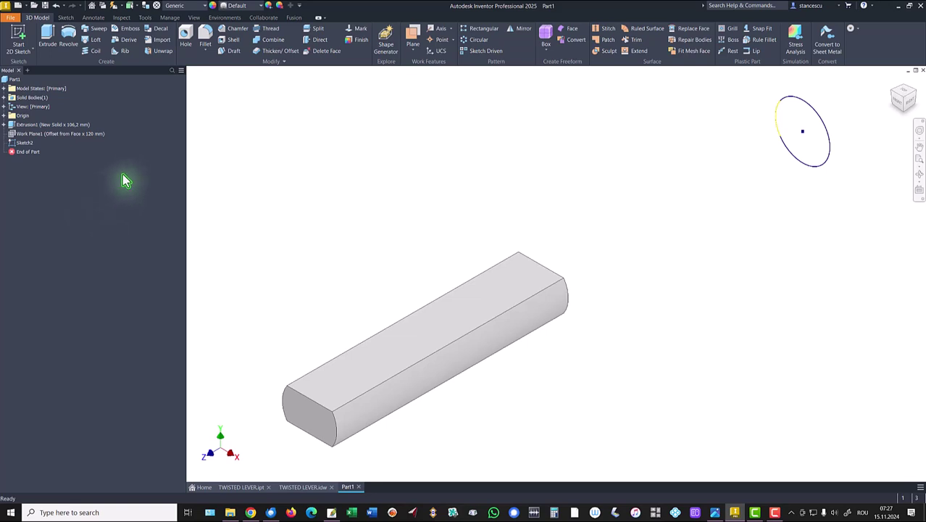
Start a sketch on the YZ plane and project the circle's centre point into it.
{"action": "left_click", "coordinate": [4, 116]}
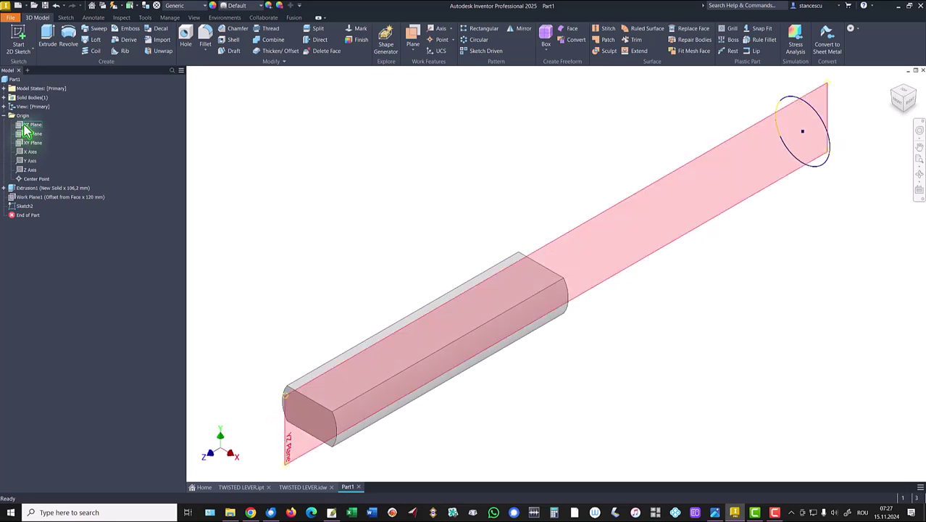
{"action": "left_click", "coordinate": [26, 126]}
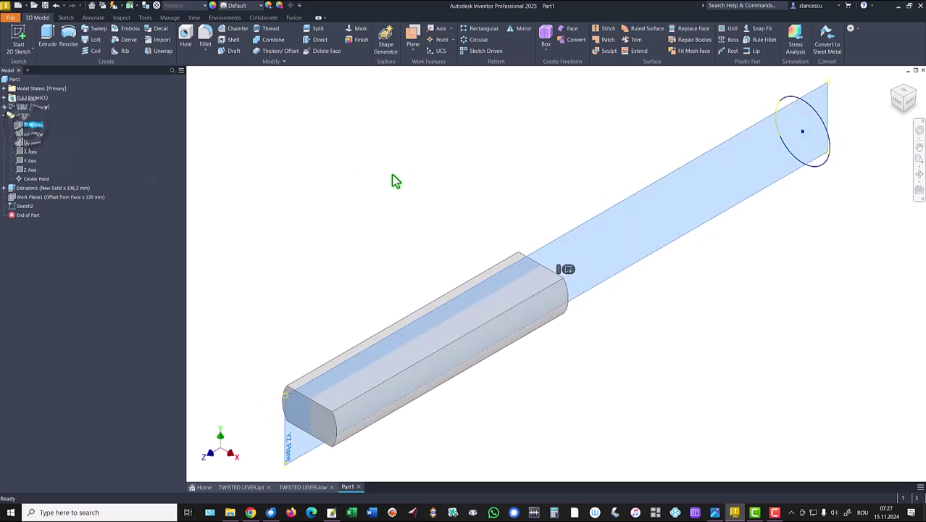
{"action": "left_click", "coordinate": [567, 270]}
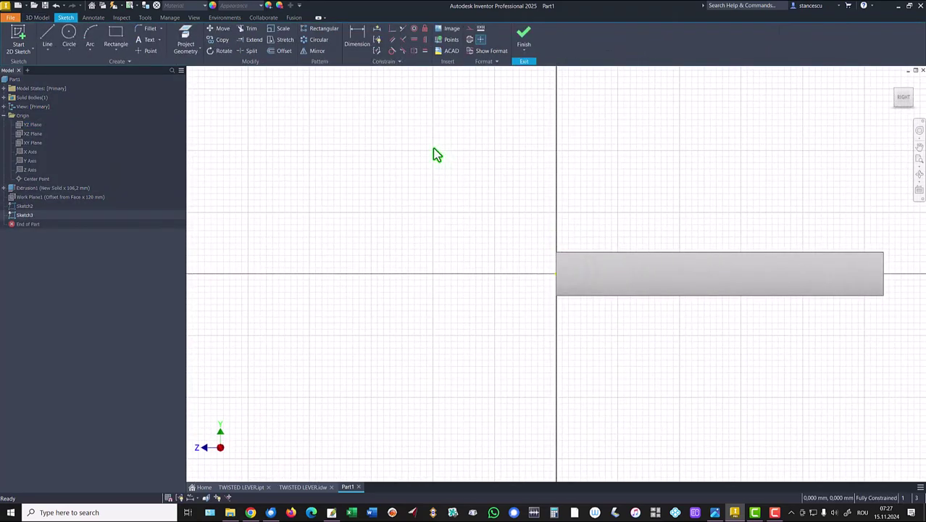
{"action": "key", "text": "Home"}
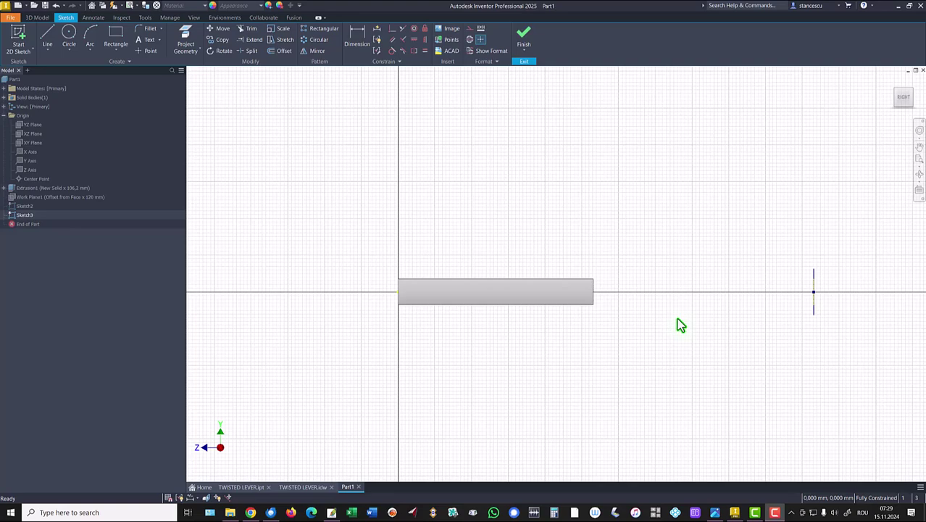
{"action": "scroll", "coordinate": [677, 325], "scroll_direction": "down", "scroll_amount": 2}
{"action": "mouse_move", "coordinate": [677, 324]}
{"action": "middle_mouse_down"}
{"action": "mouse_move", "coordinate": [676, 317]}
{"action": "mouse_move", "coordinate": [484, 317]}
{"action": "middle_mouse_up"}
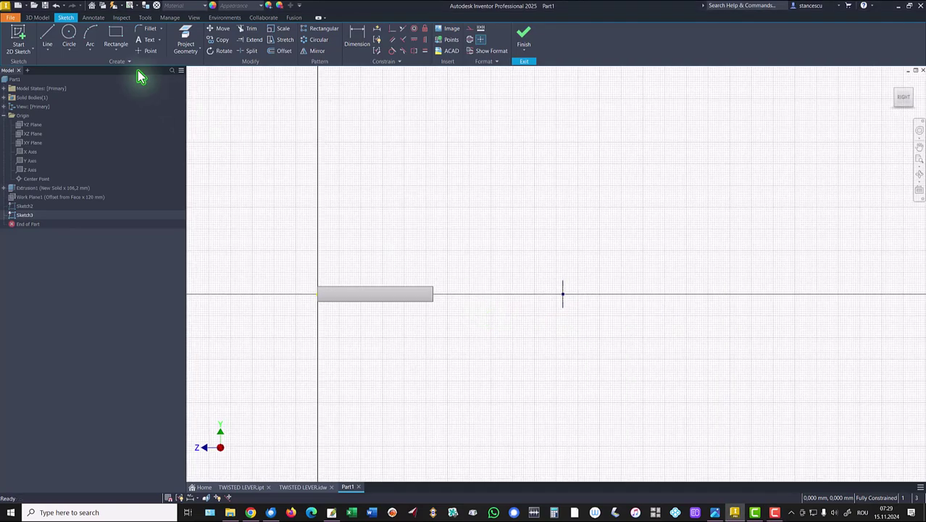
{"action": "left_click", "coordinate": [47, 35]}
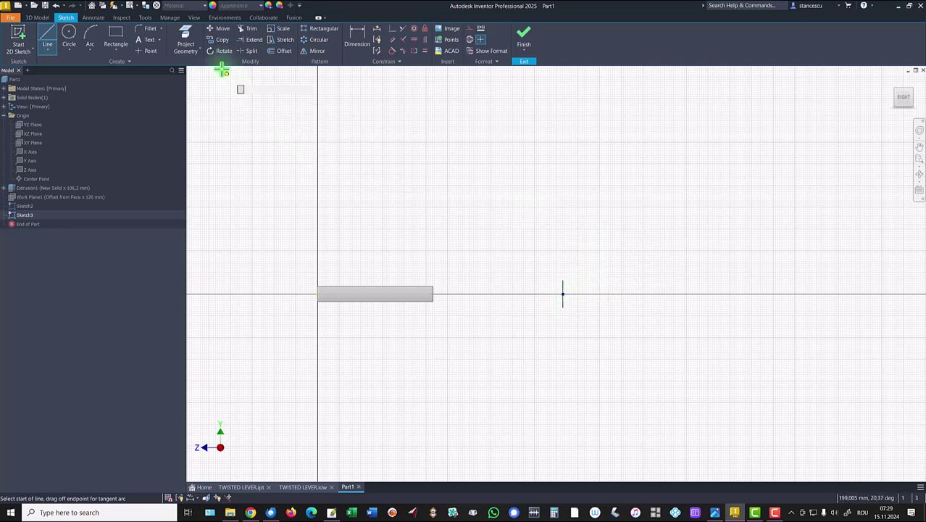
{"action": "left_click", "coordinate": [186, 40]}
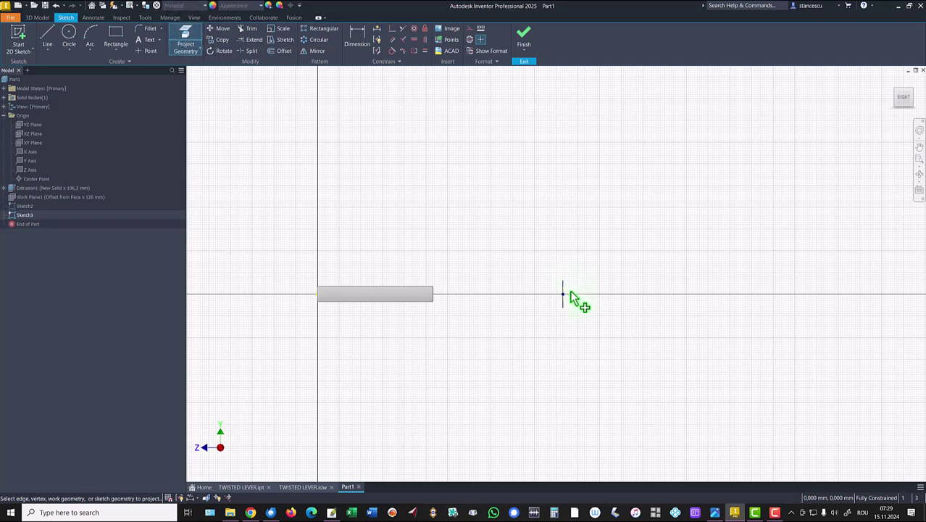
{"action": "left_click", "coordinate": [563, 295]}
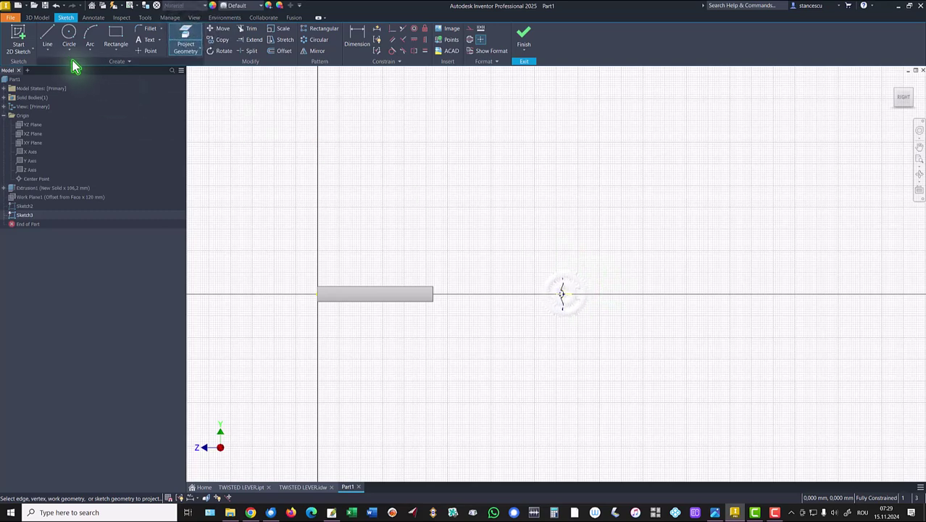
Sketch the lever path from the projected centre point: a horizontal line about 177 mm long, an upward tangent arc, and a tangent line about 95 mm long.
{"action": "left_click", "coordinate": [47, 36]}
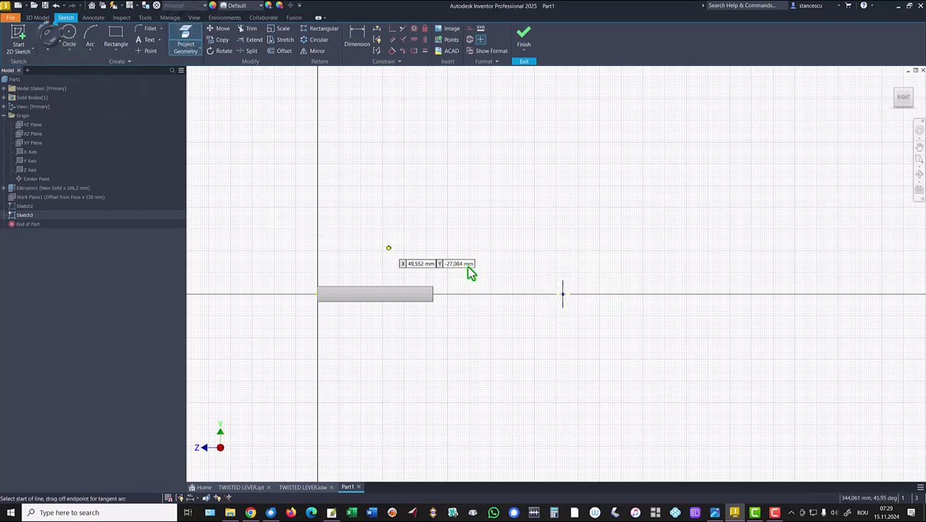
{"action": "left_click", "coordinate": [564, 295]}
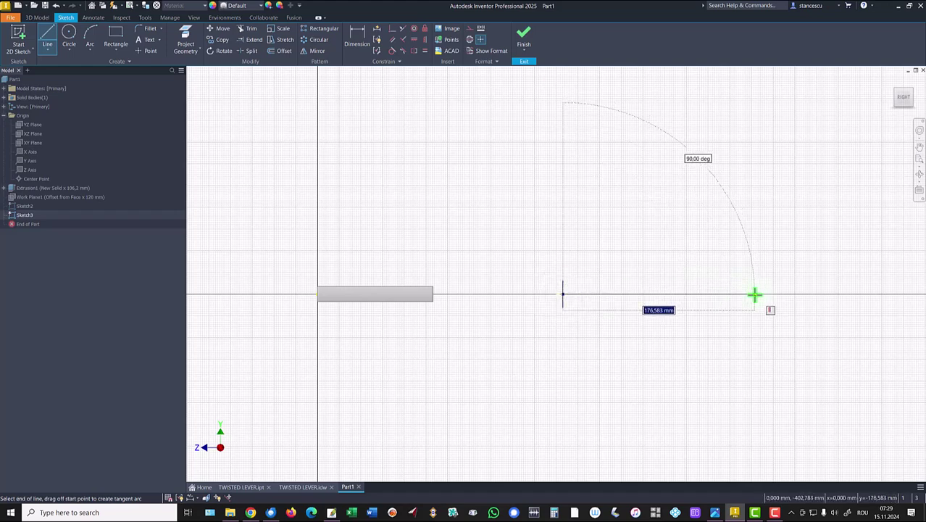
{"action": "left_click", "coordinate": [755, 295]}
{"action": "left_click_drag", "start_coordinate": [757, 294], "coordinate": [785, 285]}
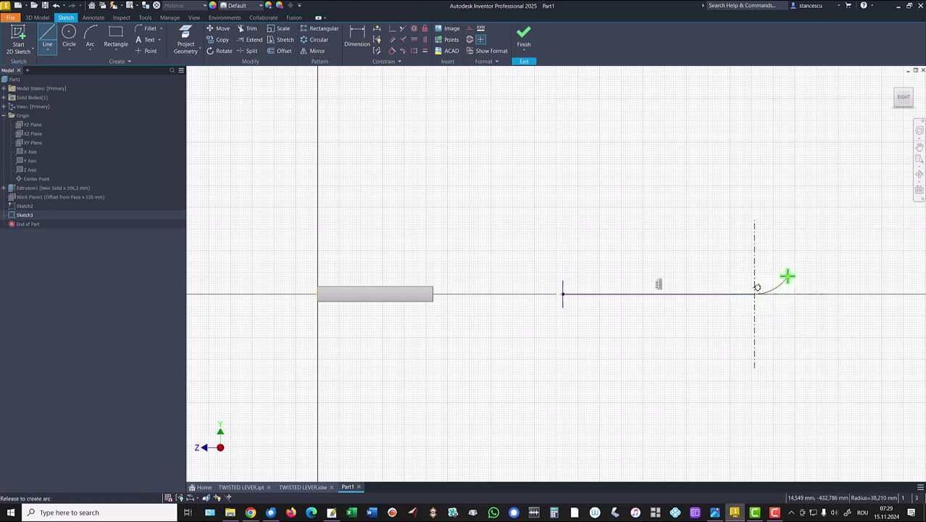
{"action": "left_click_drag", "start_coordinate": [788, 275], "coordinate": [790, 274]}
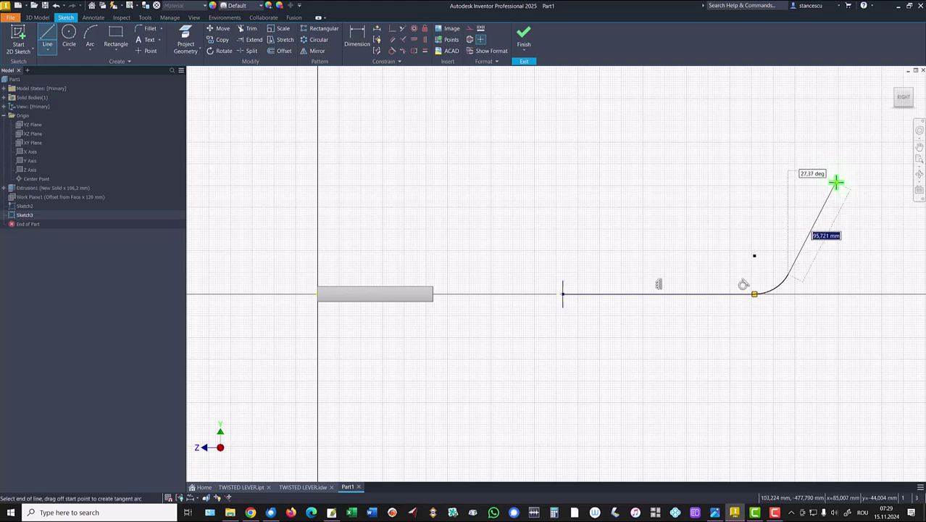
{"action": "left_click", "coordinate": [838, 186]}
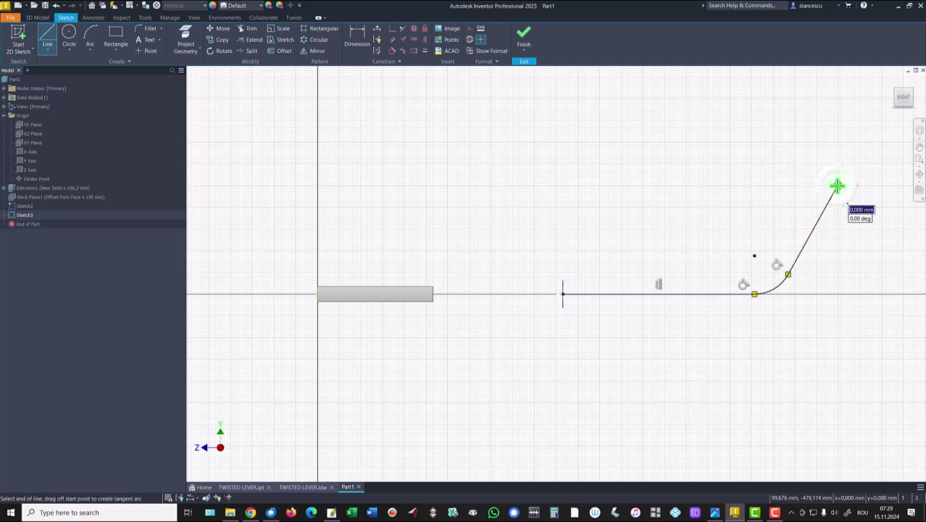
{"action": "key", "text": "Escape"}
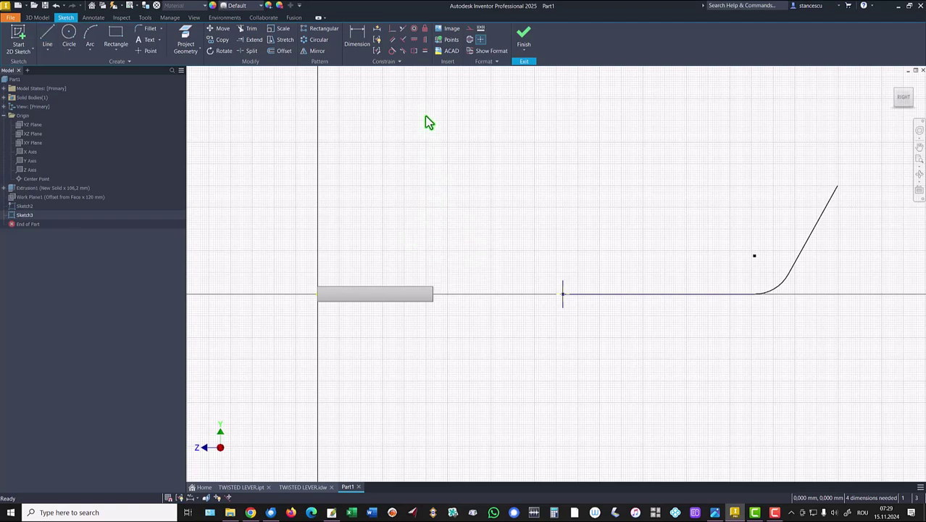
Check the bent section's dimensions in the TWISTED LEVER drawing and return to the part sketch.
{"action": "left_click", "coordinate": [303, 486]}
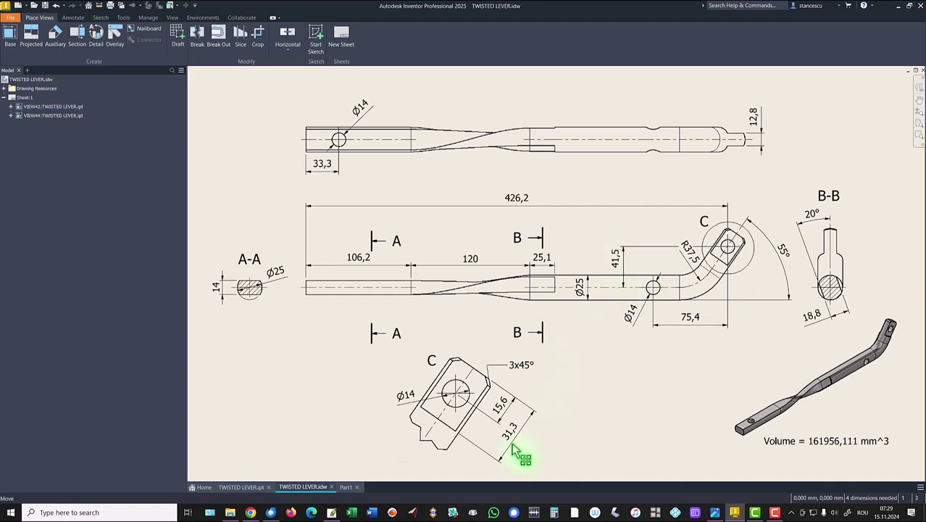
{"action": "left_click", "coordinate": [346, 487]}
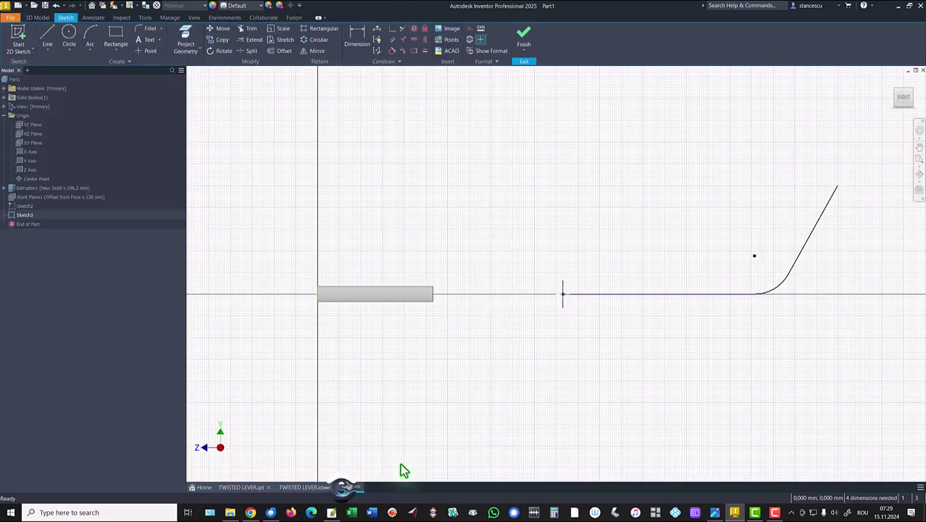
Dimension the radius of the tangent arc in the lever path and set it to 37.5 mm.
{"action": "left_click", "coordinate": [363, 33]}
{"action": "left_click", "coordinate": [781, 291]}
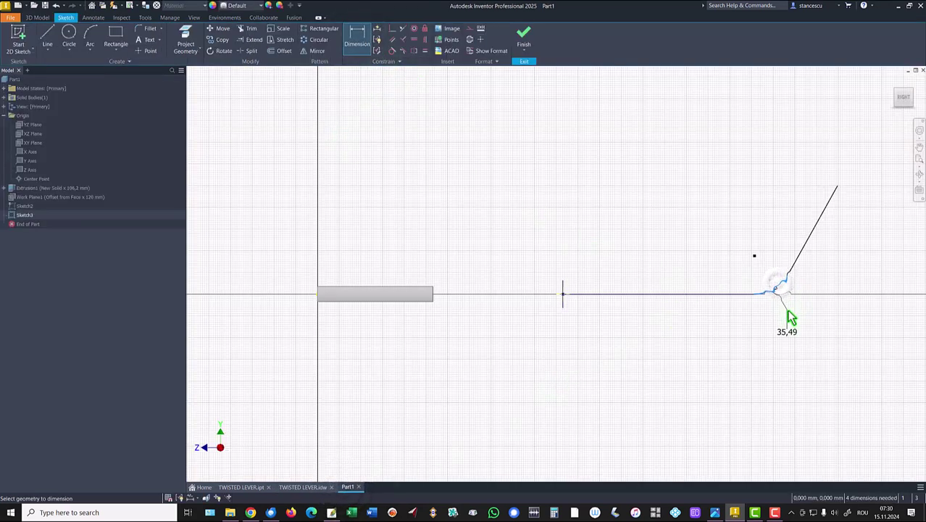
{"action": "left_click", "coordinate": [790, 317]}
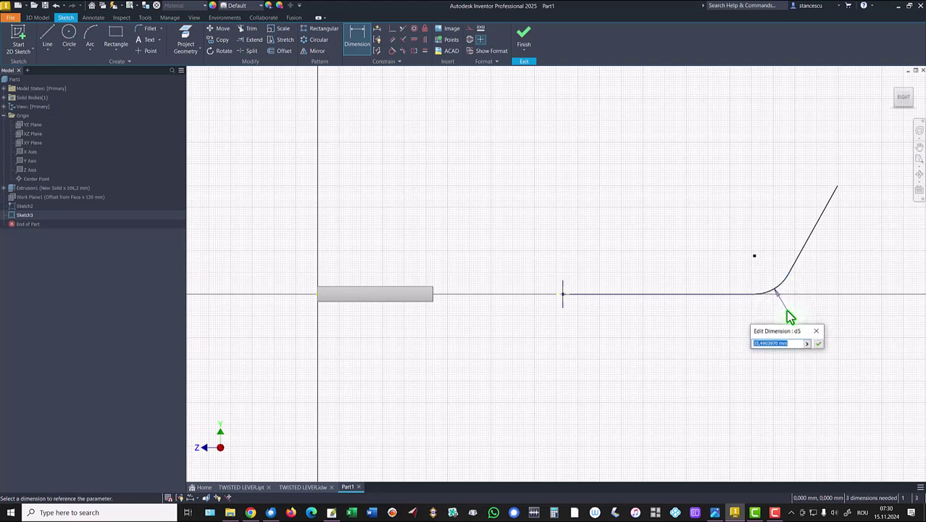
{"action": "type", "text": "37,5"}
{"action": "key", "text": "Return"}
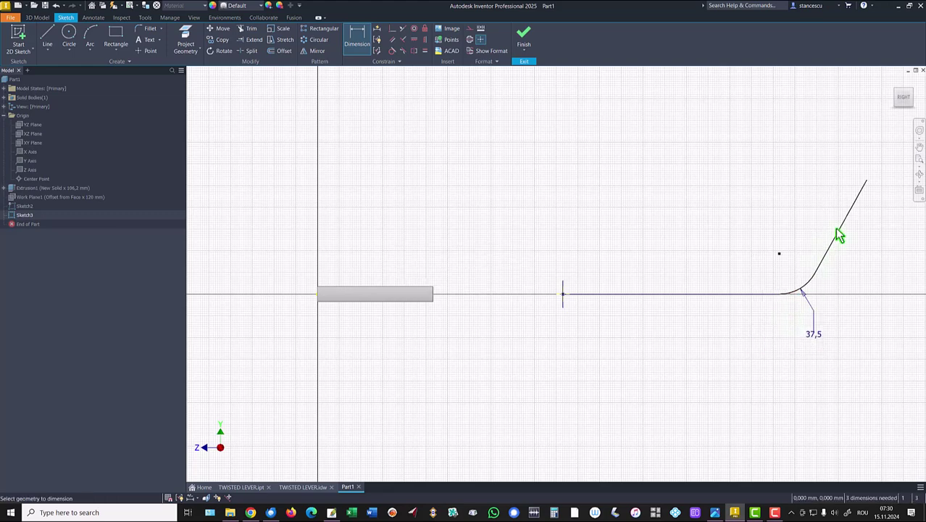
Dimension the vertical distance from the horizontal path line to the inclined line's free end as 41.5 mm.
{"action": "left_click", "coordinate": [865, 181]}
{"action": "left_click", "coordinate": [712, 294]}
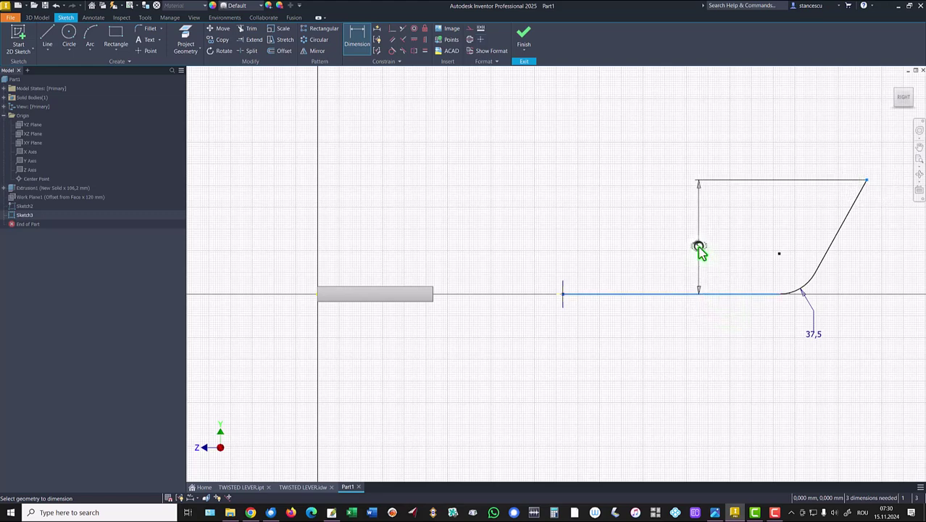
{"action": "left_click", "coordinate": [697, 246]}
{"action": "type", "text": "41,5"}
{"action": "key", "text": "Return"}
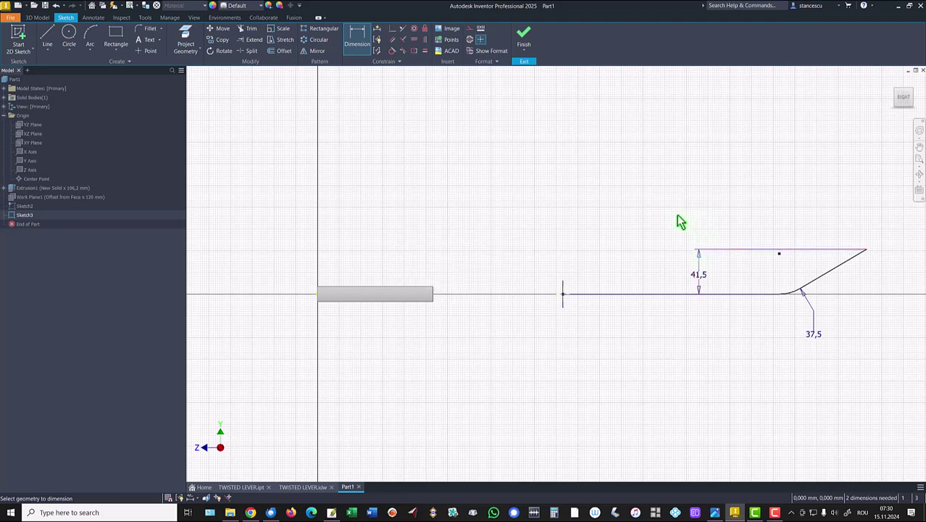
Look up the bend angle in the TWISTED LEVER drawing and dimension the angle between the horizontal and inclined path lines as 55°.
{"action": "left_click", "coordinate": [302, 487]}
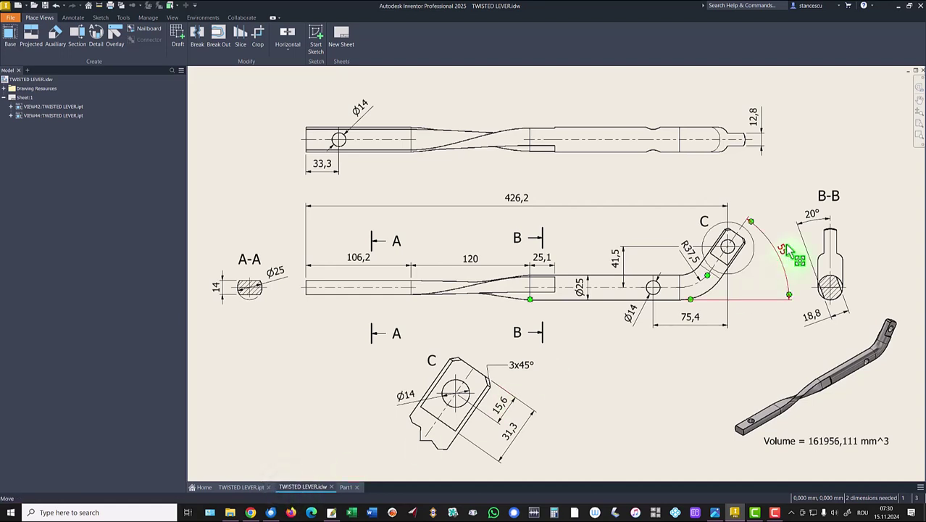
{"action": "left_click", "coordinate": [346, 488]}
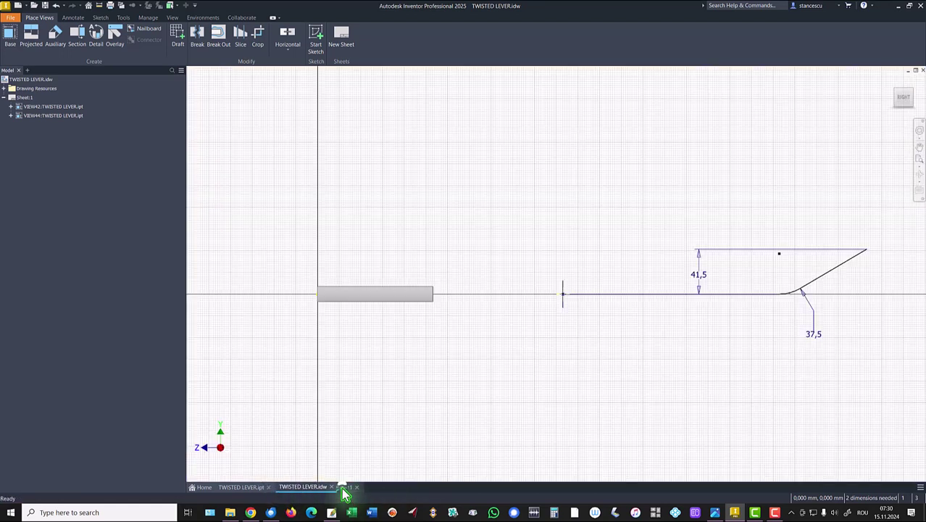
{"action": "left_click", "coordinate": [755, 294]}
{"action": "left_click", "coordinate": [845, 269]}
{"action": "left_click", "coordinate": [880, 275]}
{"action": "type", "text": "55"}
{"action": "key", "text": "Return"}
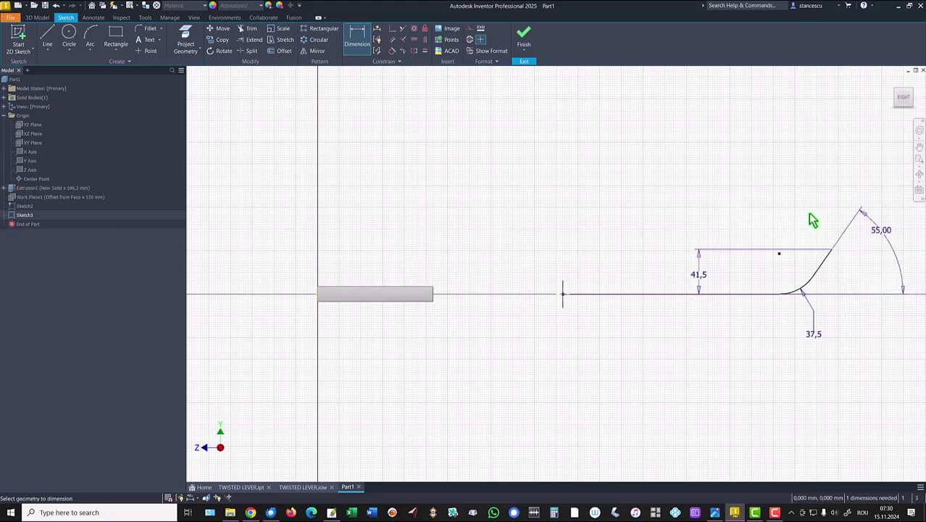
Dimension the horizontal distance from the origin to the path's free end as 426.2 mm and finish the sketch.
{"action": "left_click", "coordinate": [831, 249]}
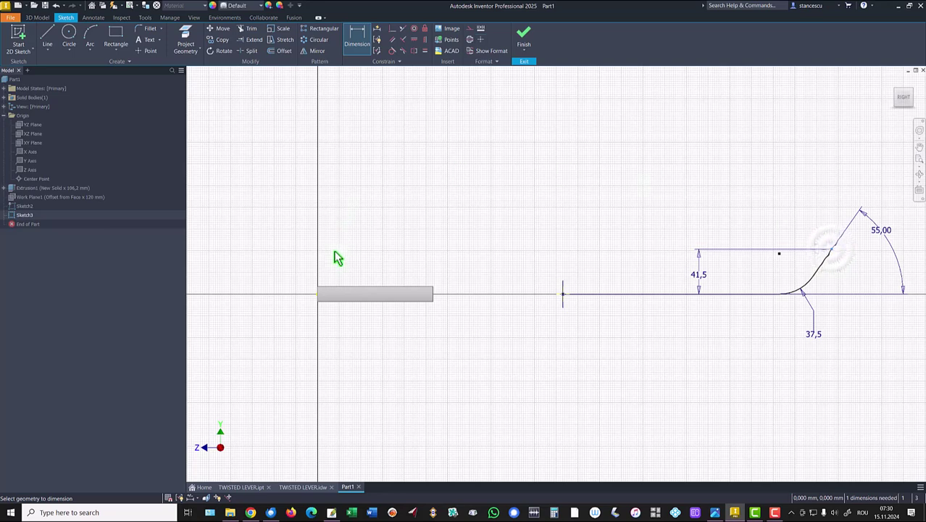
{"action": "left_click", "coordinate": [318, 293]}
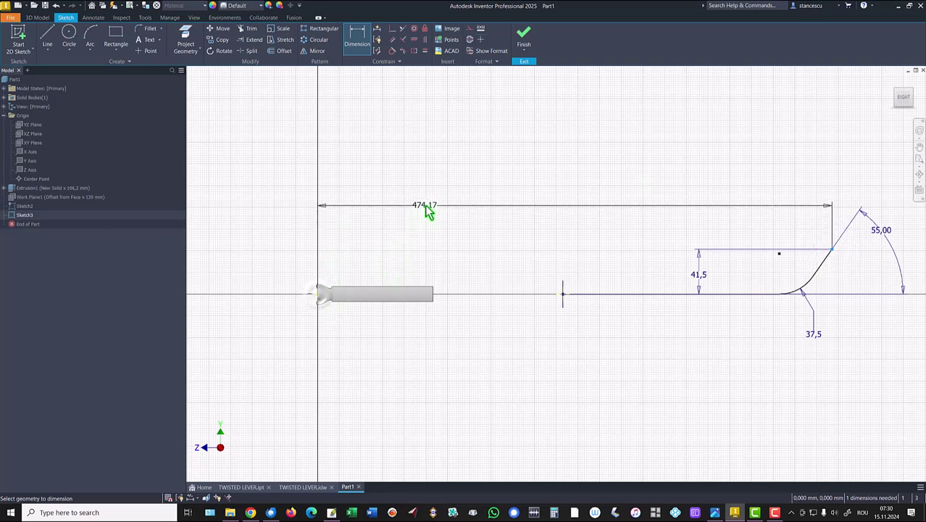
{"action": "left_click", "coordinate": [513, 176]}
{"action": "type", "text": "426,2"}
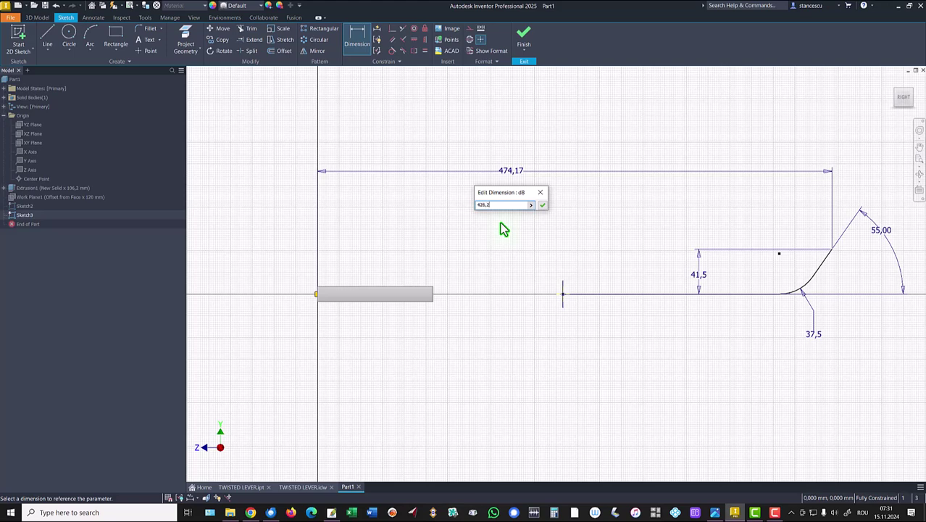
{"action": "key", "text": "Return"}
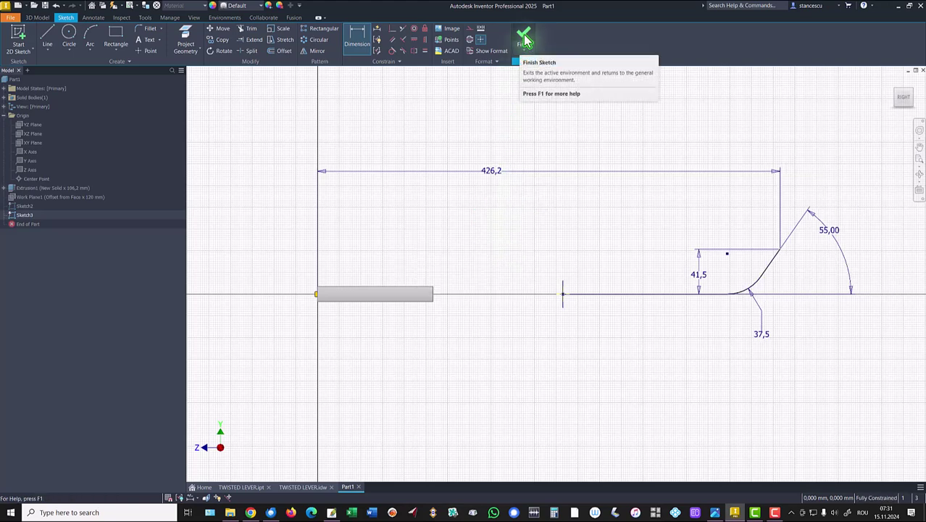
{"action": "left_click", "coordinate": [524, 40]}
Sweep the circle profile along the three-segment bent path, joined to the existing solid.
{"action": "key", "text": "F6"}
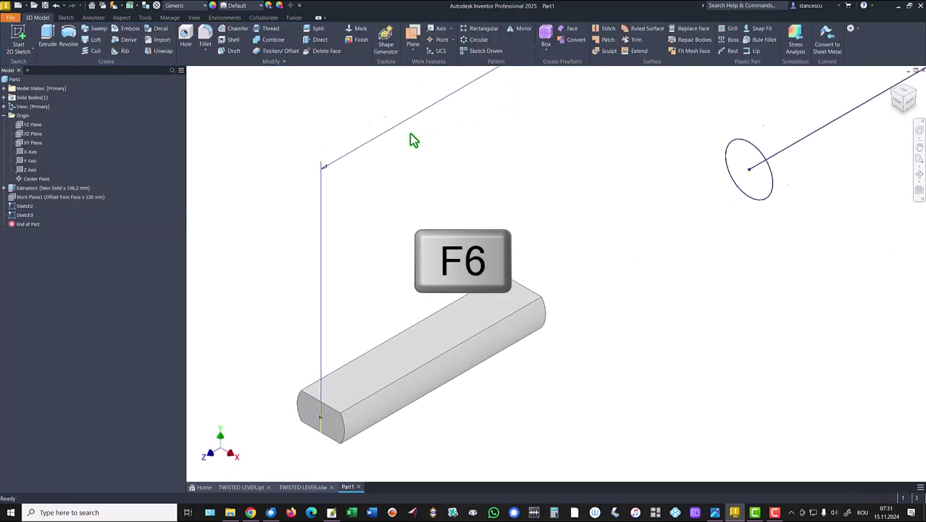
{"action": "left_click", "coordinate": [99, 30]}
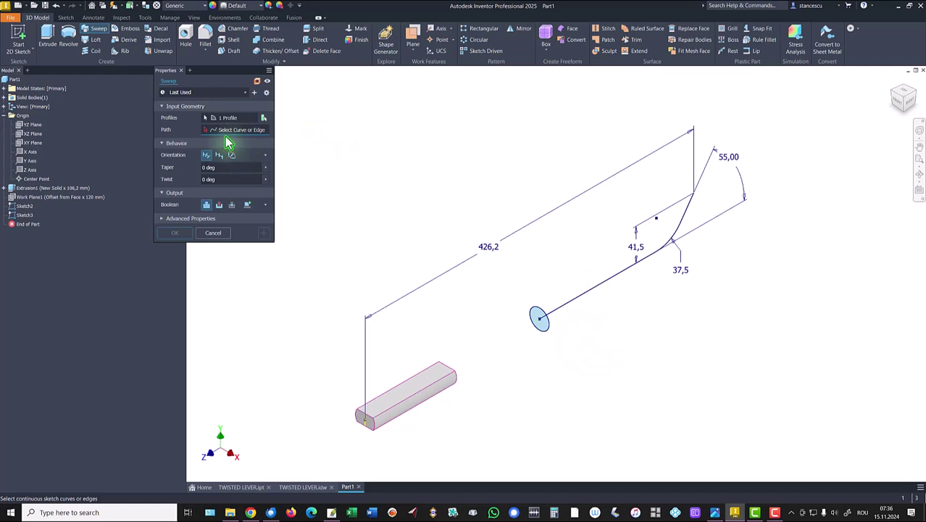
{"action": "left_click_drag", "start_coordinate": [213, 74], "coordinate": [246, 77]}
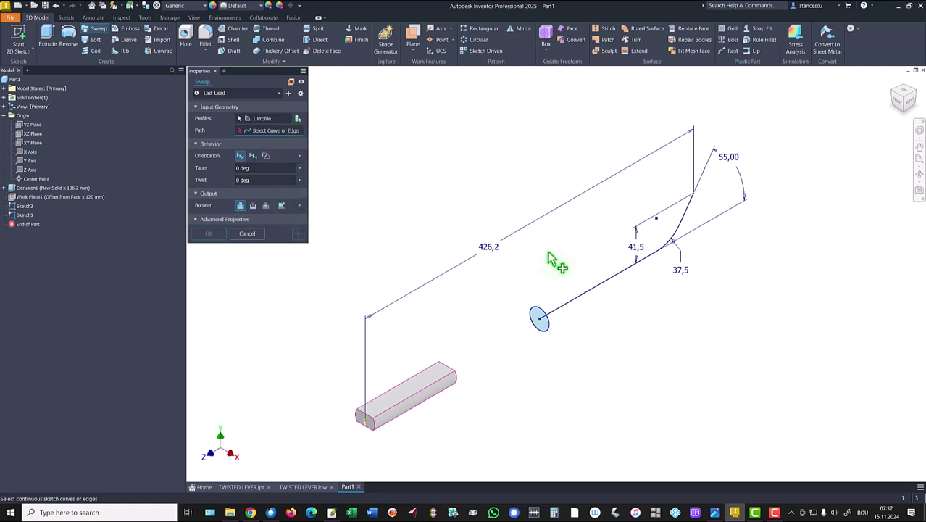
{"action": "left_click", "coordinate": [595, 293]}
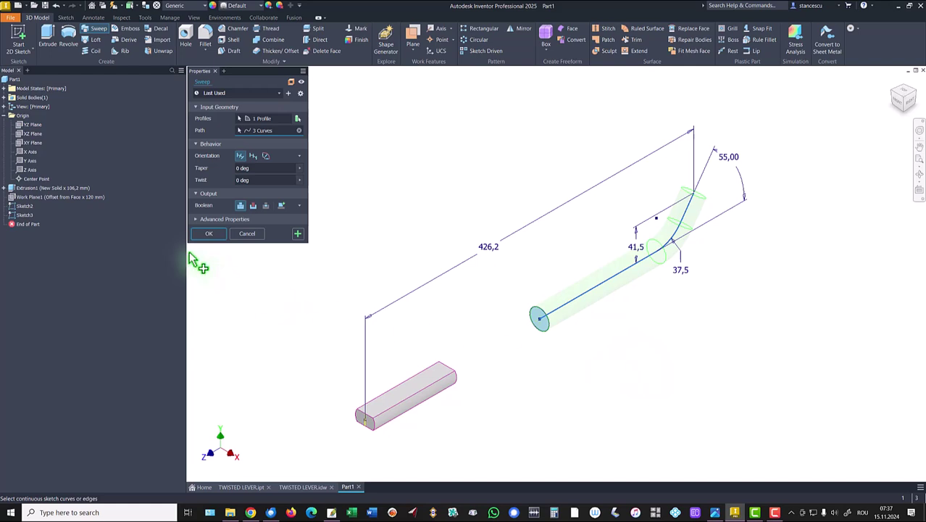
{"action": "left_click", "coordinate": [208, 234]}
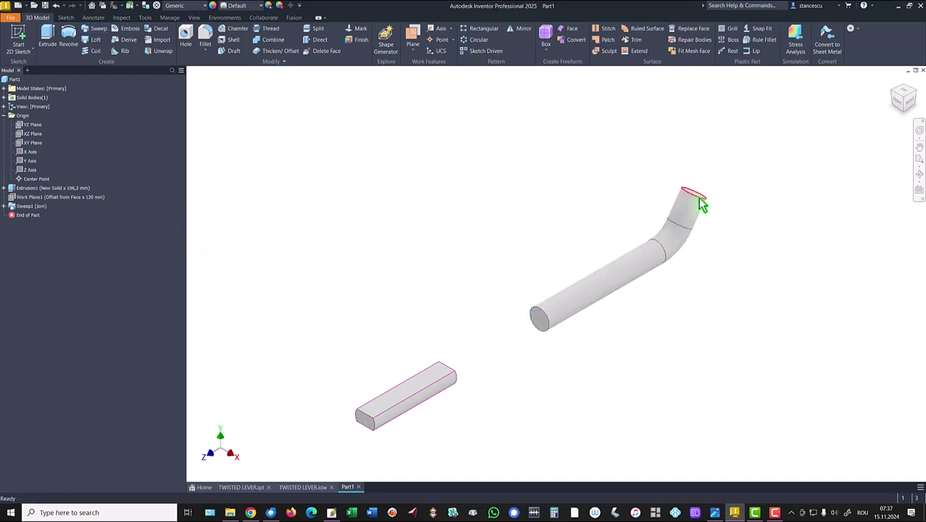
Check the end chamfer in the TWISTED LEVER drawing and chamfer the circular edge at the bent rod's free end by 3 mm.
{"action": "left_click", "coordinate": [308, 487]}
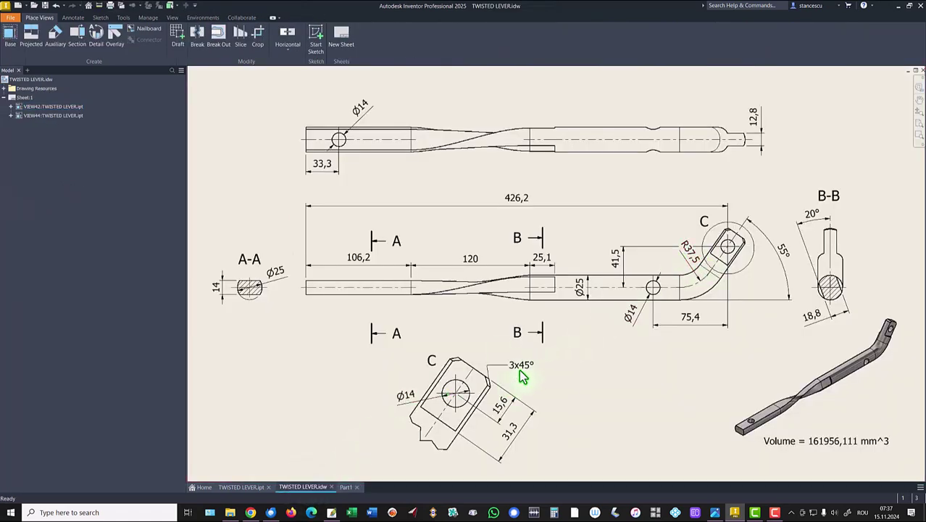
{"action": "left_click", "coordinate": [344, 487]}
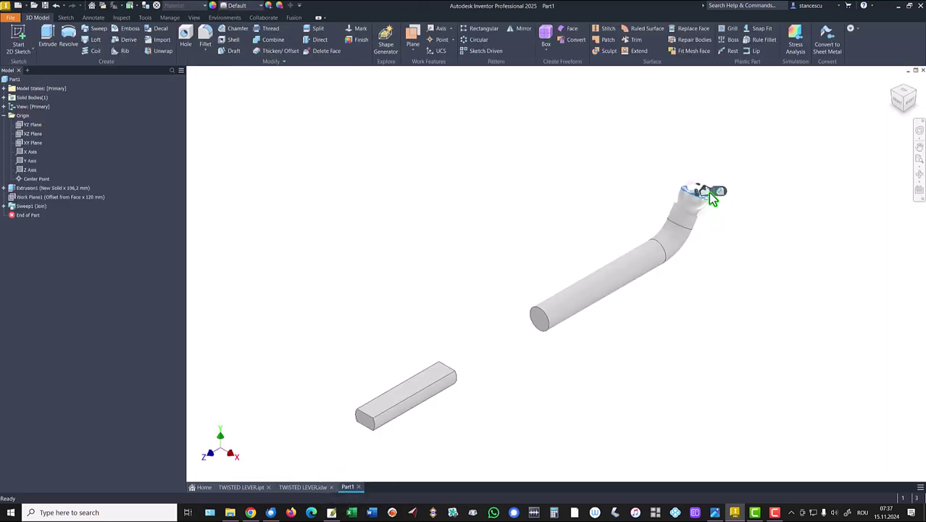
{"action": "left_click", "coordinate": [720, 191]}
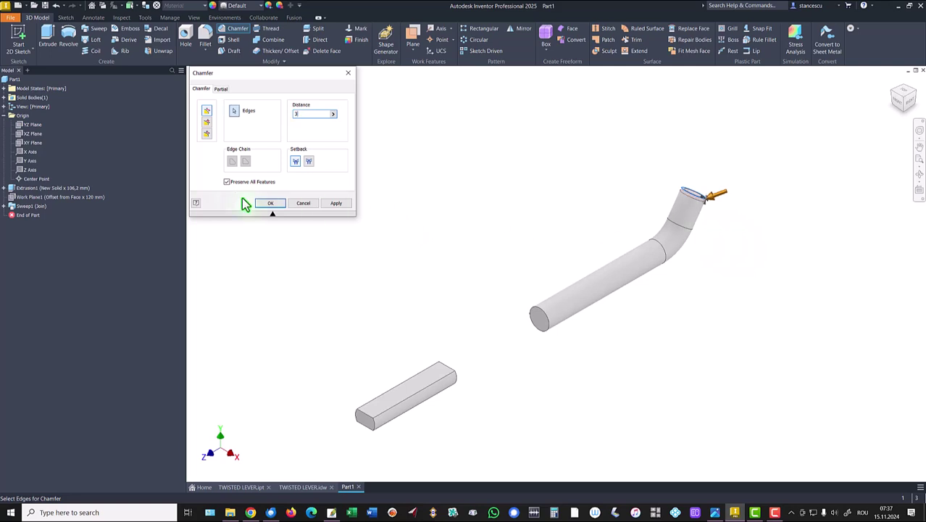
{"action": "left_click", "coordinate": [270, 204]}
Check the flattened end in the drawing, start a sketch on the bent rod's chamfered end face, and project the rod's outer circular edge.
{"action": "key", "text": "F6"}
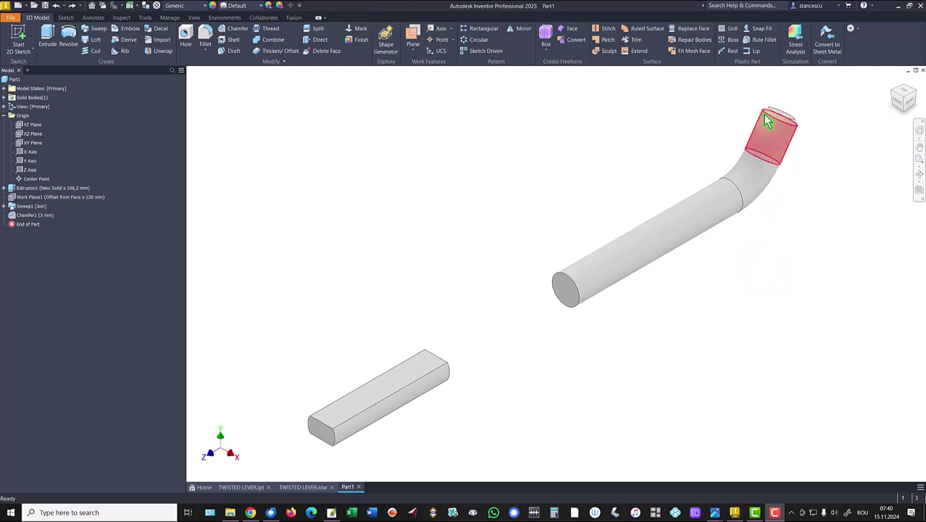
{"action": "left_click", "coordinate": [303, 487]}
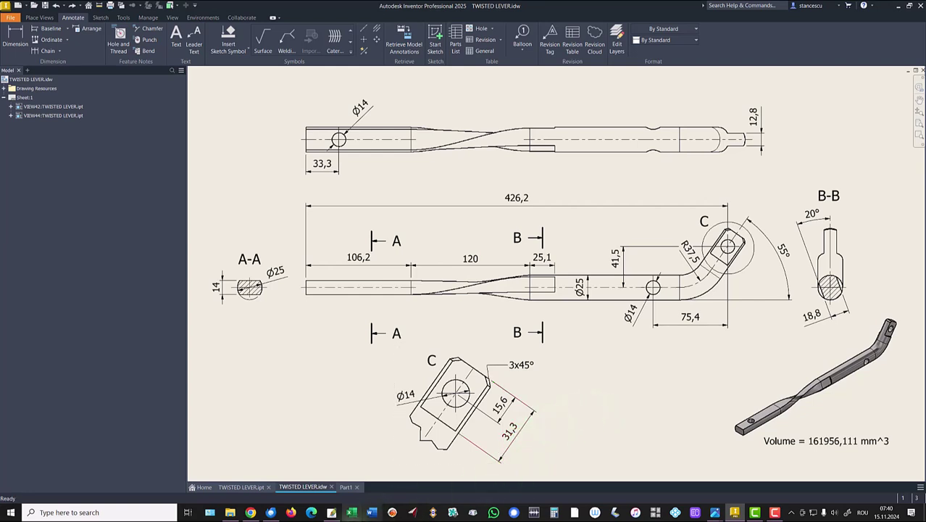
{"action": "left_click", "coordinate": [346, 488]}
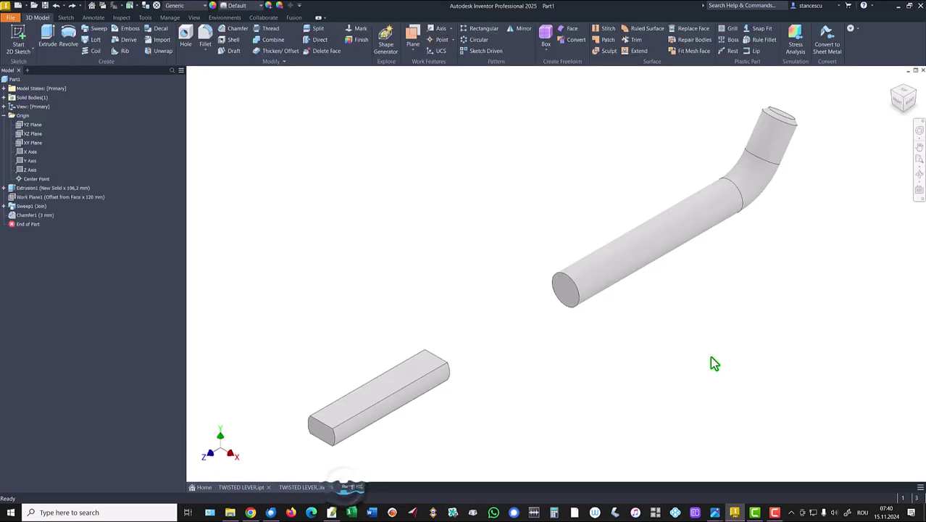
{"action": "middle_click_drag", "start_coordinate": [806, 123], "coordinate": [758, 327], "text": "shift"}
{"action": "left_click", "coordinate": [751, 322]}
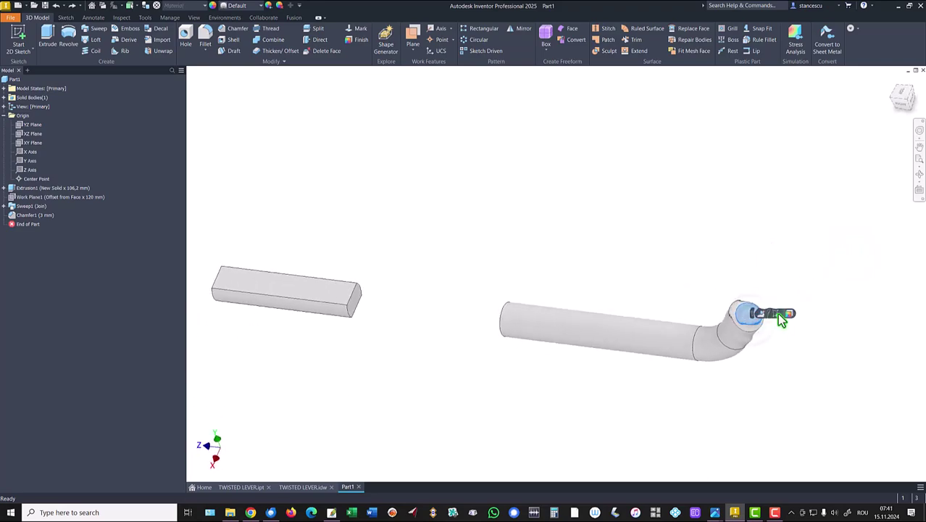
{"action": "left_click", "coordinate": [779, 317]}
{"action": "mouse_move", "coordinate": [760, 348]}
{"action": "middle_mouse_down"}
{"action": "mouse_move", "coordinate": [601, 365]}
{"action": "mouse_move", "coordinate": [438, 366]}
{"action": "middle_mouse_up"}
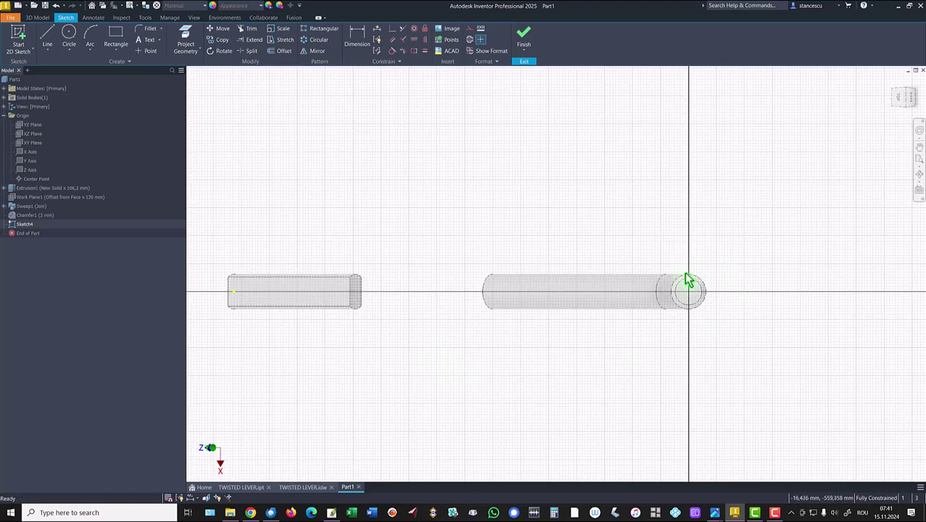
{"action": "scroll", "coordinate": [686, 277], "scroll_direction": "up", "scroll_amount": 3}
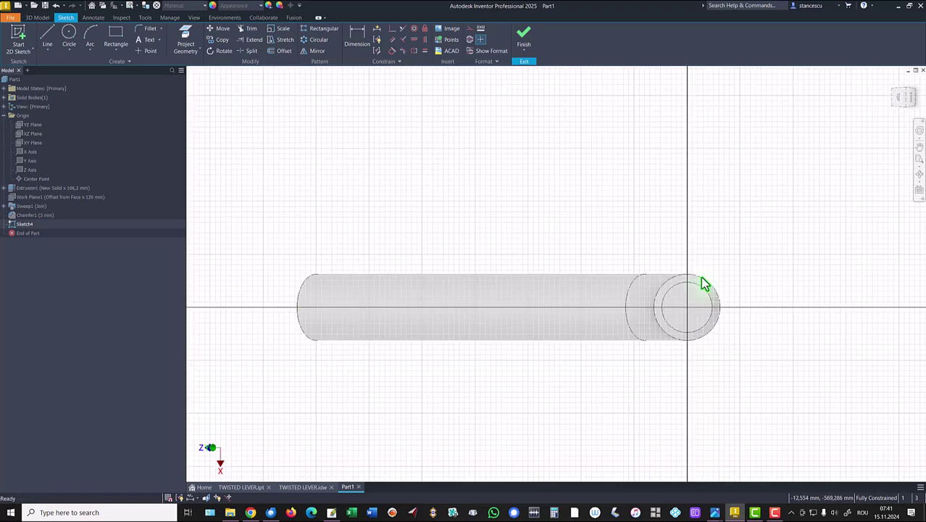
{"action": "left_click", "coordinate": [187, 36]}
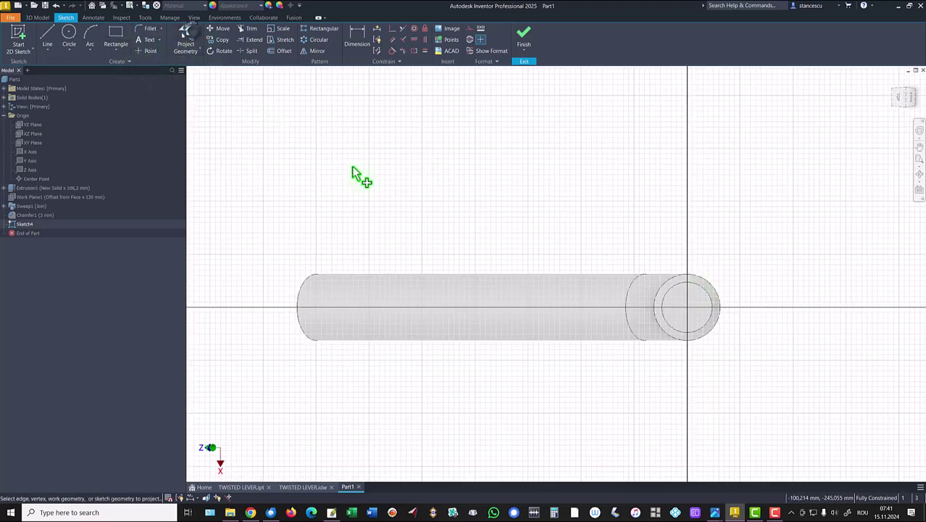
{"action": "left_click", "coordinate": [701, 278]}
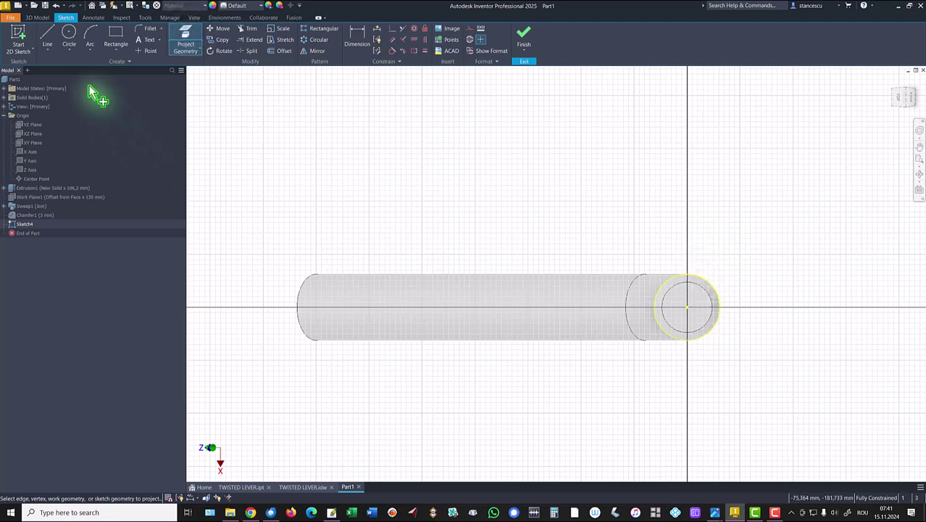
Draw two parallel chords across the projected circle, about 21.5 mm and 18 mm long, on opposite sides of its centre.
{"action": "left_click", "coordinate": [47, 35]}
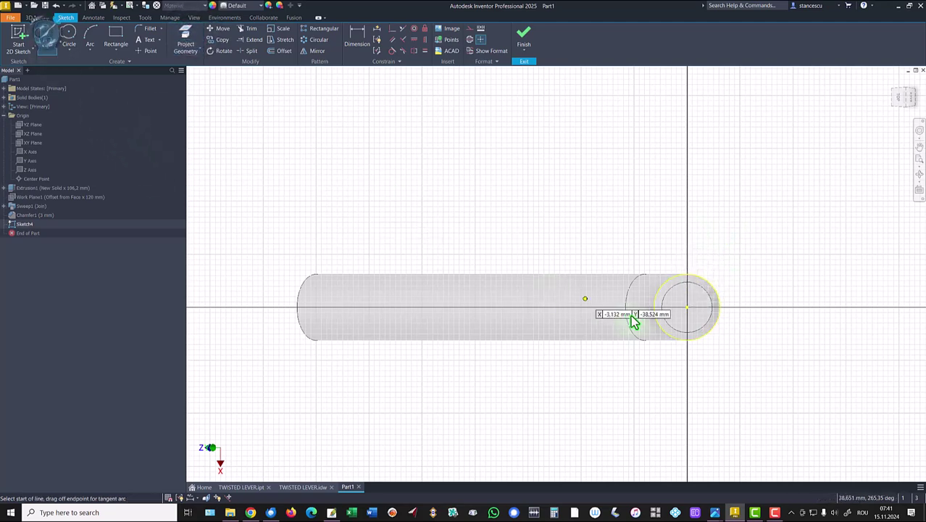
{"action": "left_click", "coordinate": [660, 291]}
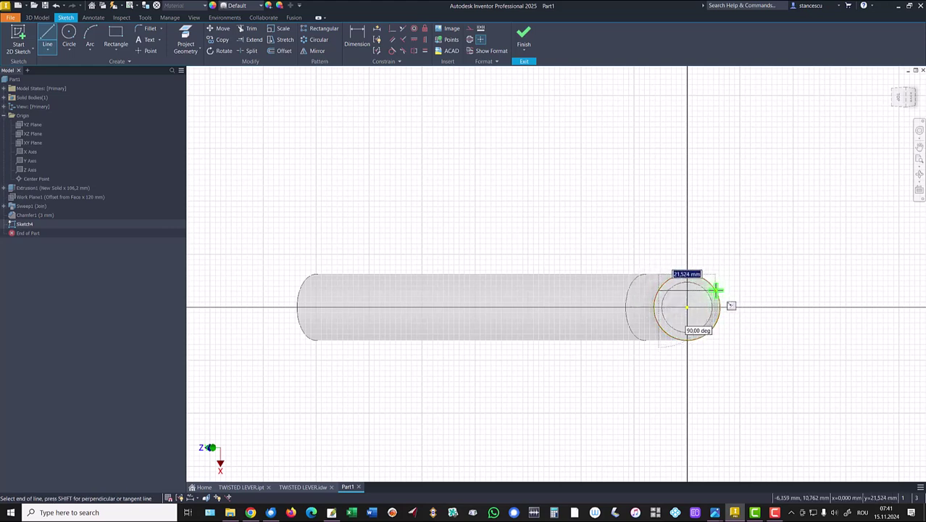
{"action": "double_click", "coordinate": [717, 290]}
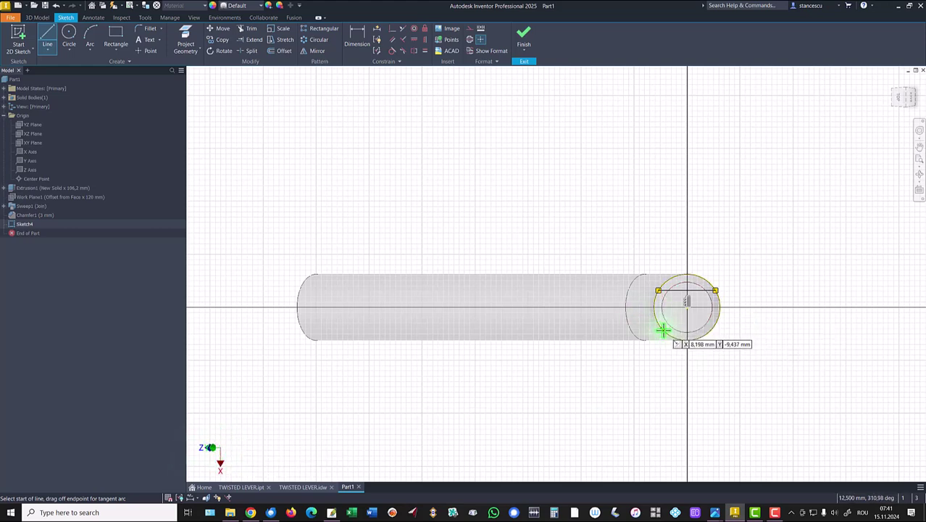
{"action": "left_click", "coordinate": [686, 337]}
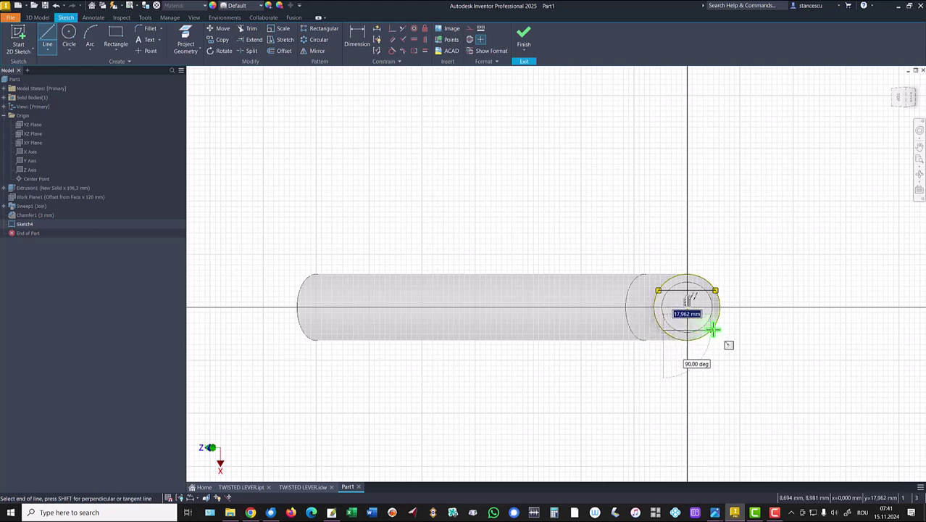
{"action": "double_click", "coordinate": [711, 330]}
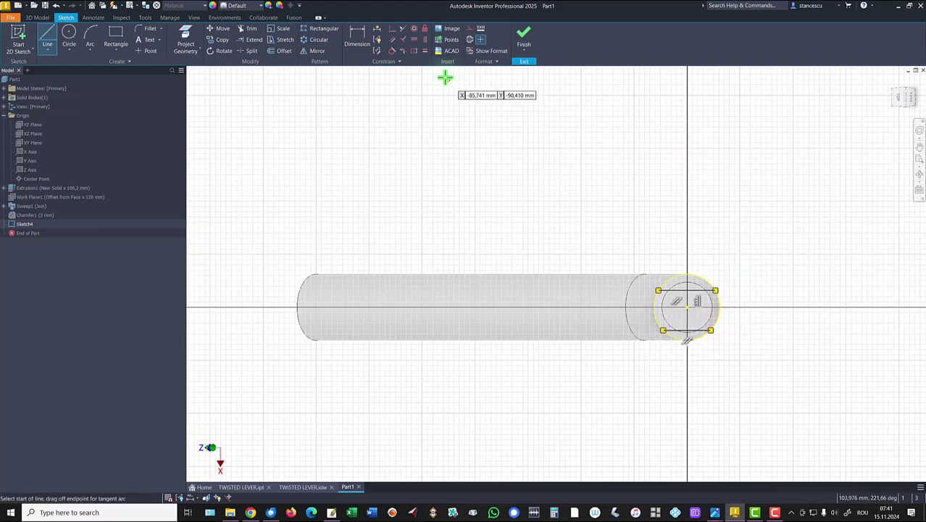
Apply an Equal constraint between the two parallel chords.
{"action": "left_click", "coordinate": [426, 52]}
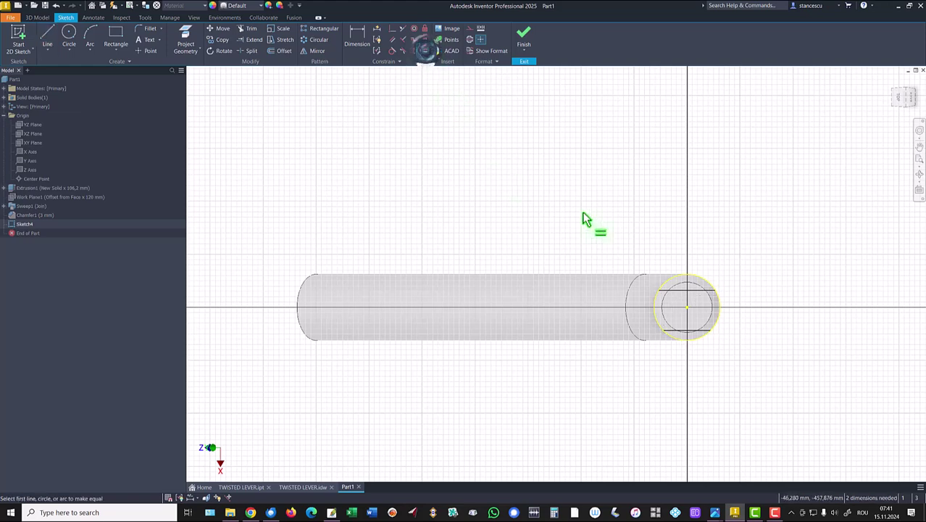
{"action": "left_click", "coordinate": [706, 331]}
{"action": "left_click", "coordinate": [702, 292]}
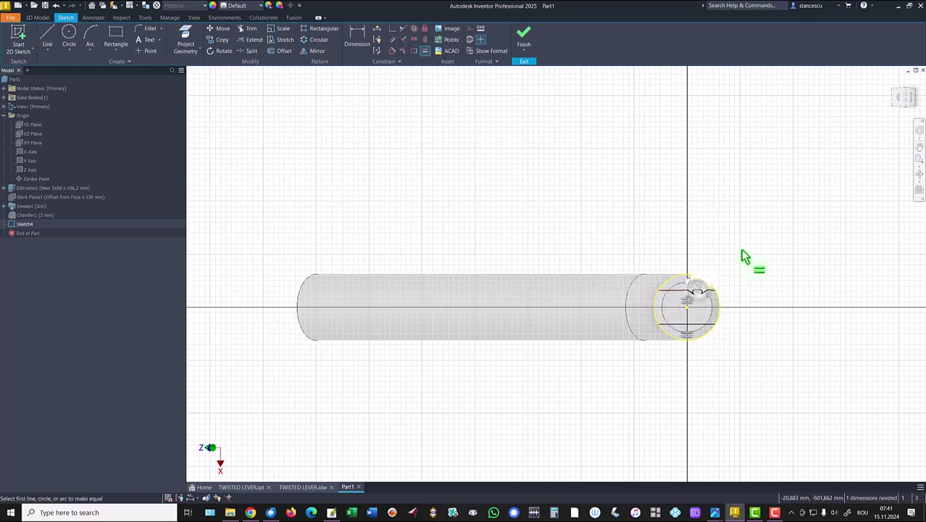
Dimension the distance between the two parallel chords as 12.8 mm and finish the sketch.
{"action": "left_click", "coordinate": [356, 35]}
{"action": "left_click", "coordinate": [707, 294]}
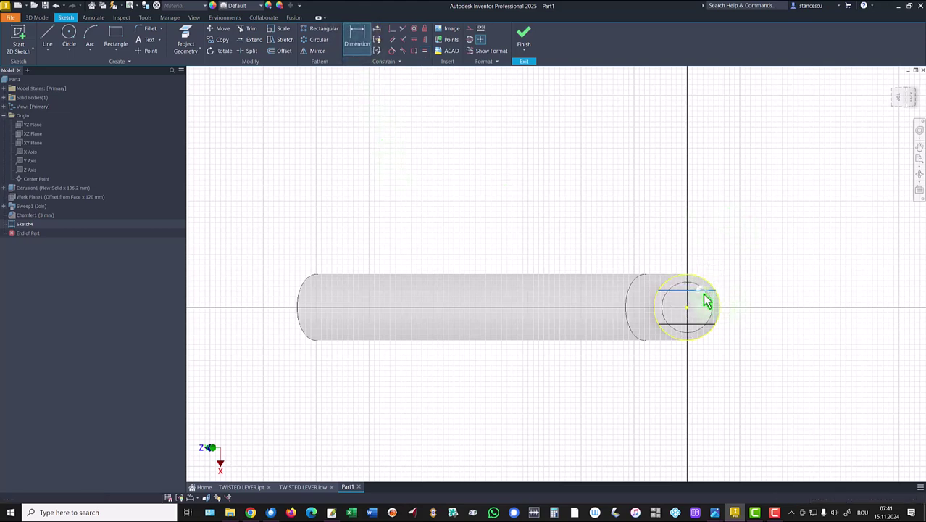
{"action": "left_click", "coordinate": [708, 324]}
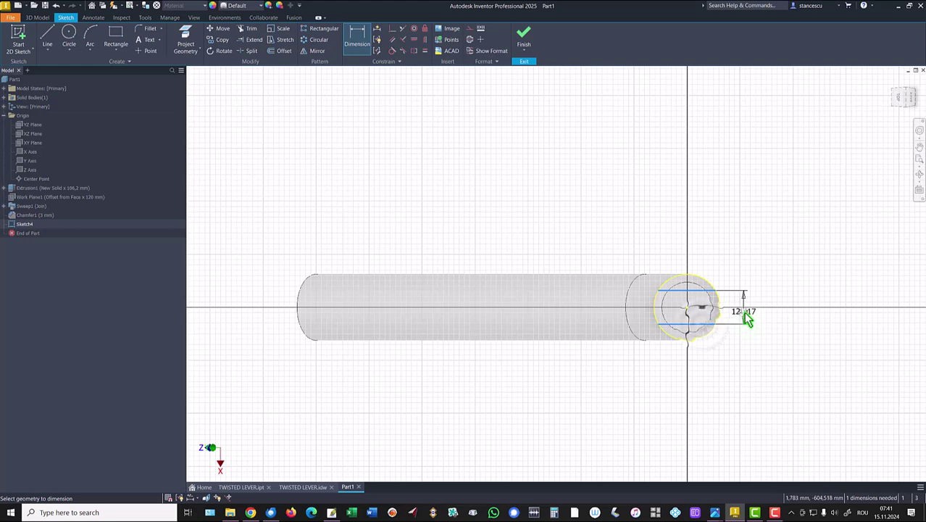
{"action": "left_click", "coordinate": [746, 317]}
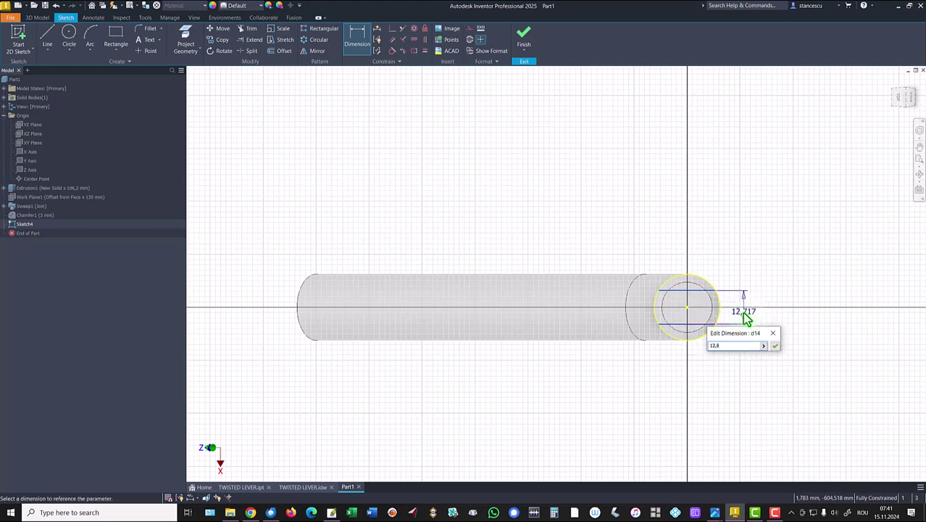
{"action": "key", "text": "Return"}
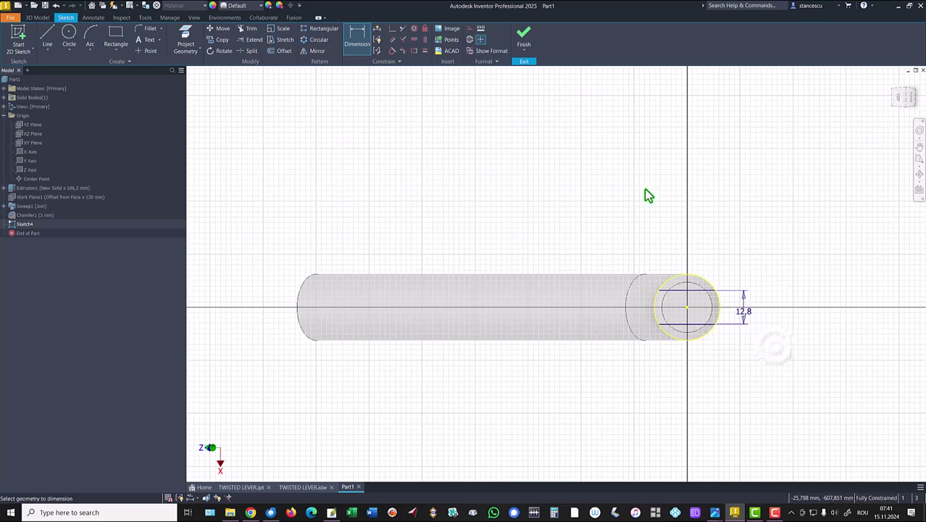
{"action": "left_click", "coordinate": [525, 39]}
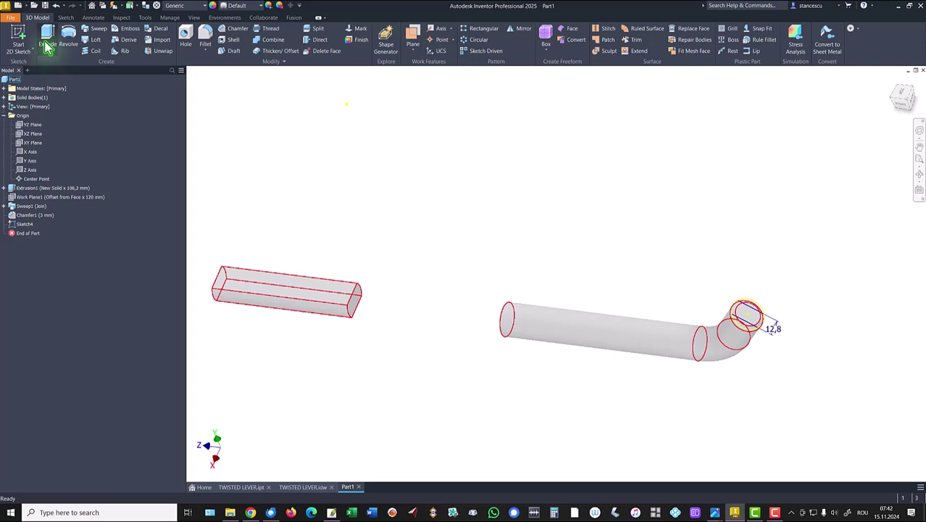
Cut-extrude the two outer circle segments beyond the chords 31.3 mm into the bent rod's end to form the flats.
{"action": "left_click", "coordinate": [47, 38]}
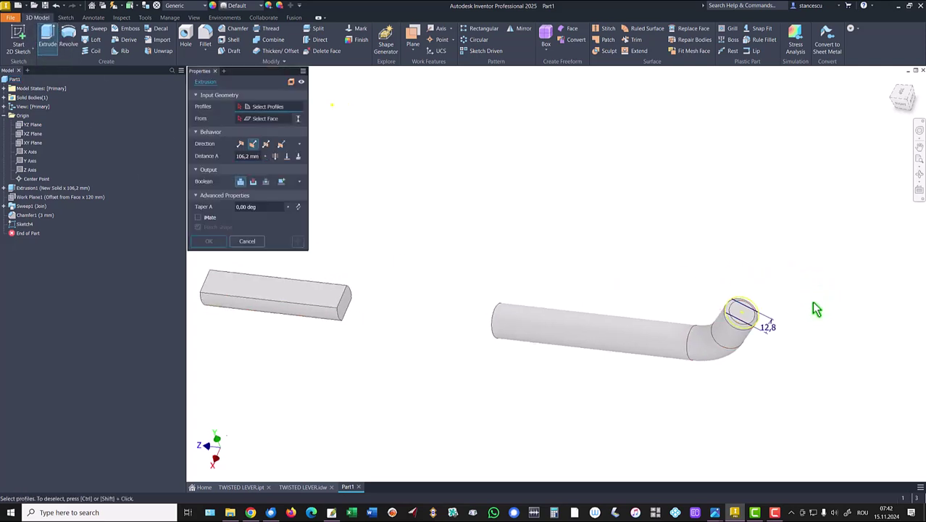
{"action": "scroll", "coordinate": [819, 304], "scroll_direction": "up", "scroll_amount": 3}
{"action": "scroll", "coordinate": [770, 360], "scroll_direction": "up", "scroll_amount": 4}
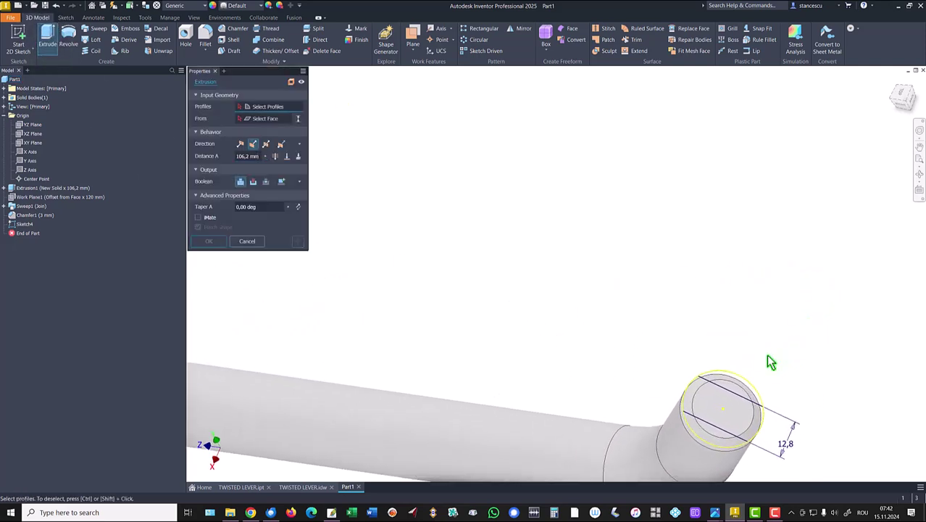
{"action": "left_click", "coordinate": [697, 440]}
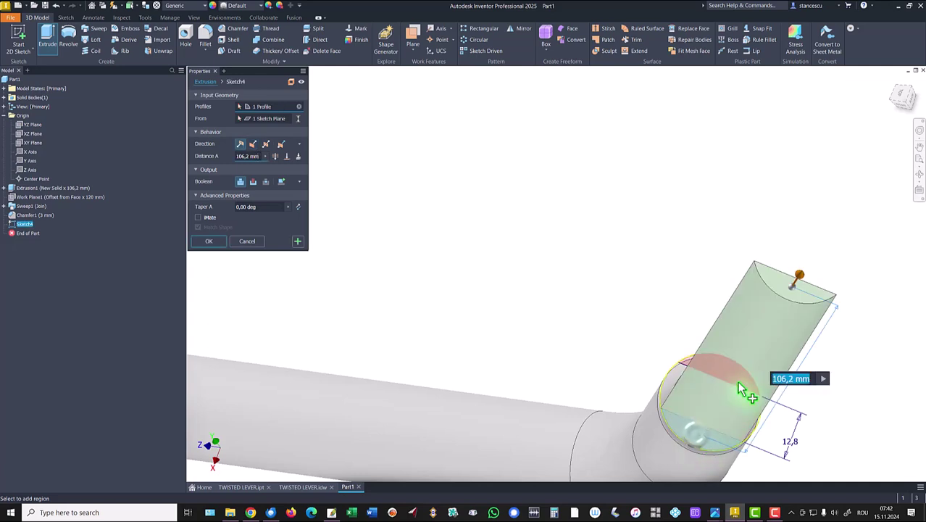
{"action": "left_click", "coordinate": [689, 363]}
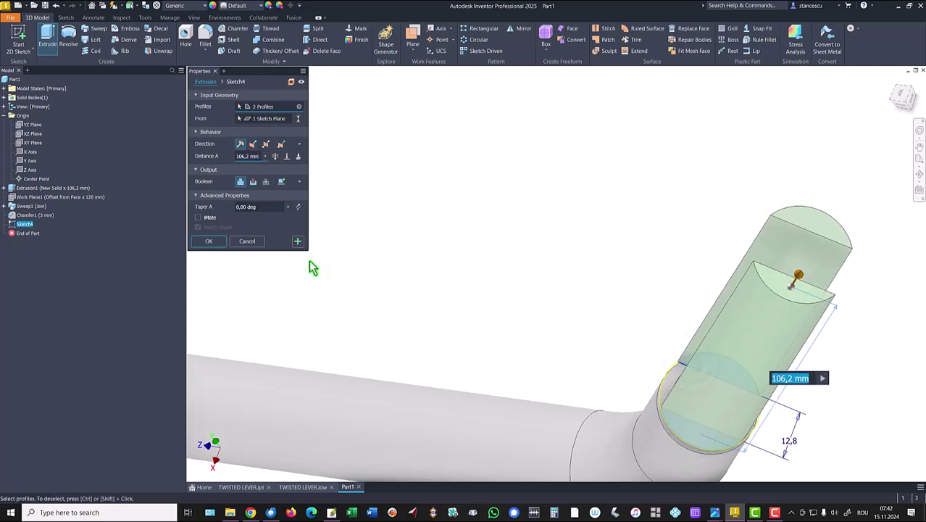
{"action": "left_click", "coordinate": [253, 182]}
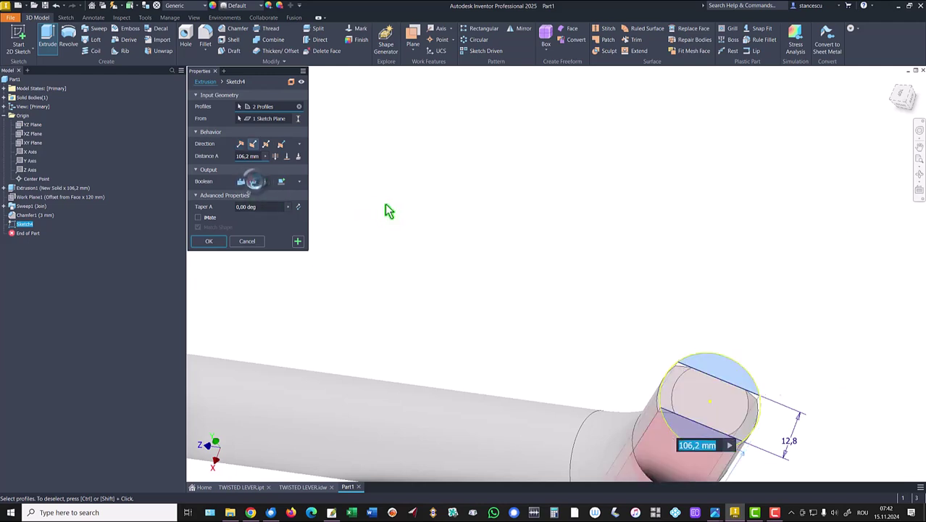
{"action": "scroll", "coordinate": [435, 210], "scroll_direction": "down", "scroll_amount": 3}
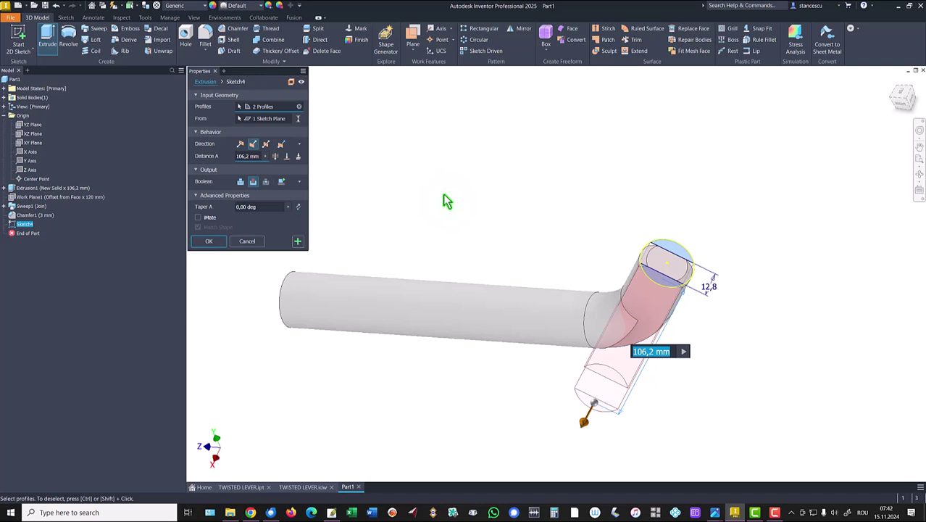
{"action": "type", "text": "31,3"}
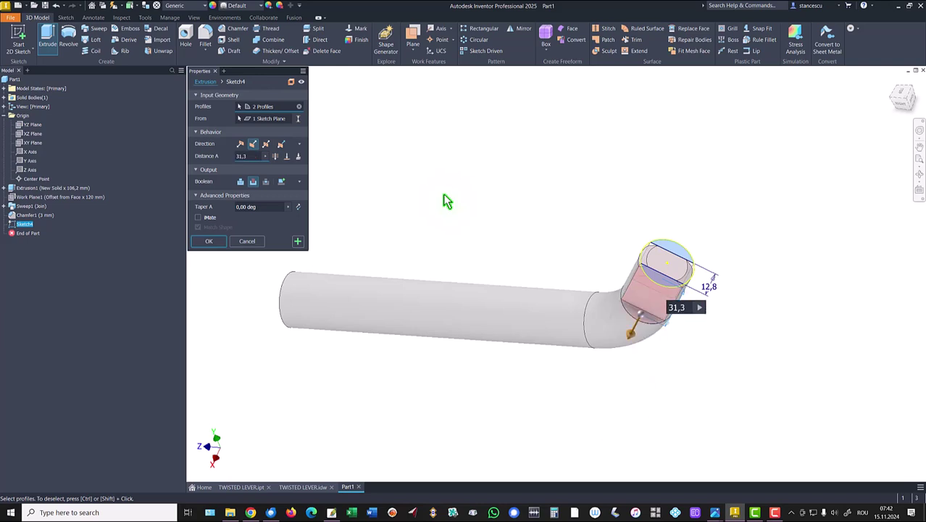
{"action": "left_click", "coordinate": [211, 241]}
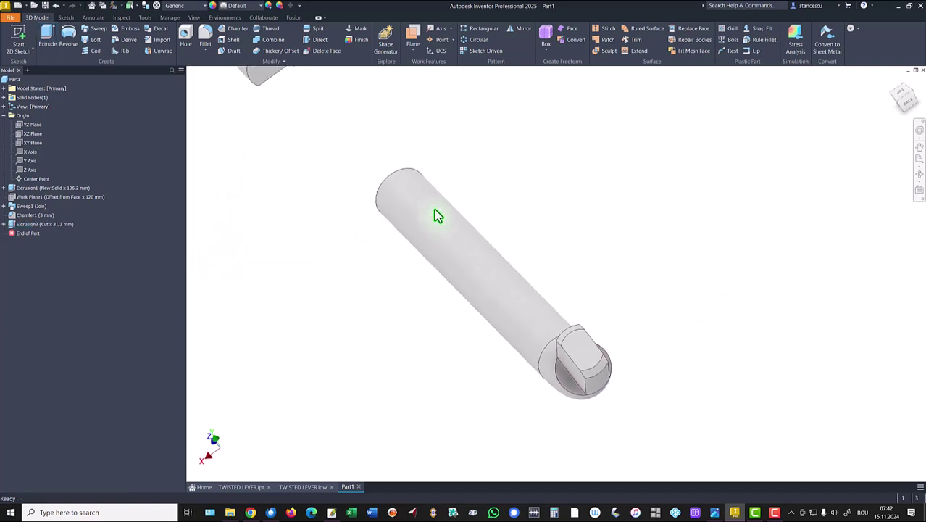
Check the flats near section B-B in the TWISTED LEVER drawing, then start a sketch on the round rod's straight end face with sliced graphics.
{"action": "key", "text": "F6"}
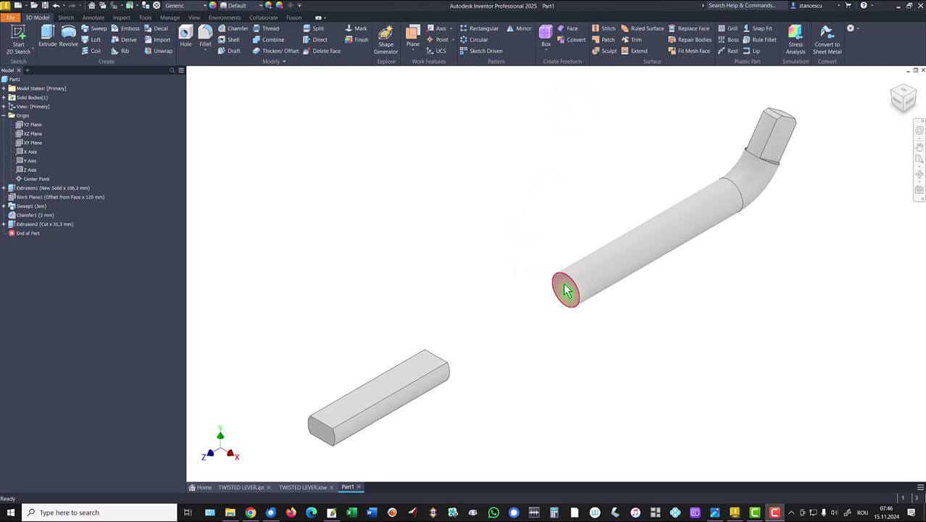
{"action": "left_click", "coordinate": [303, 488]}
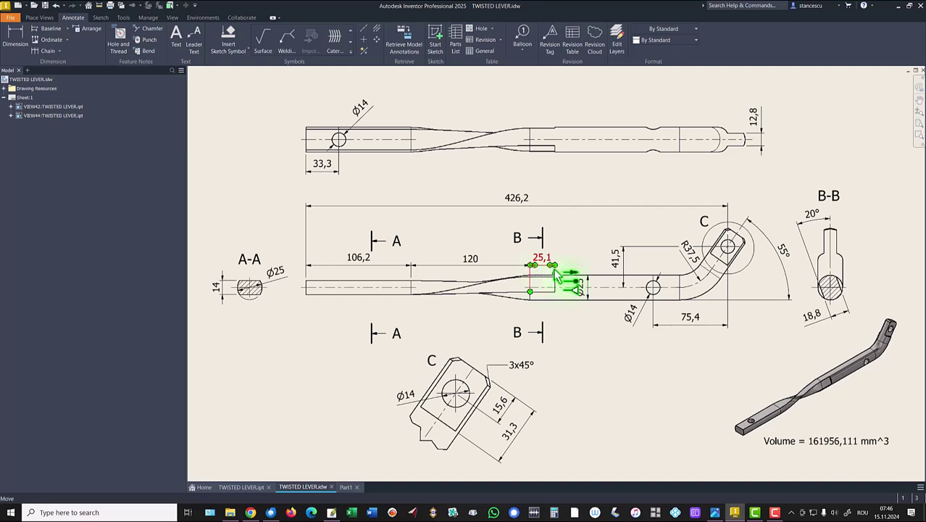
{"action": "left_click", "coordinate": [348, 487]}
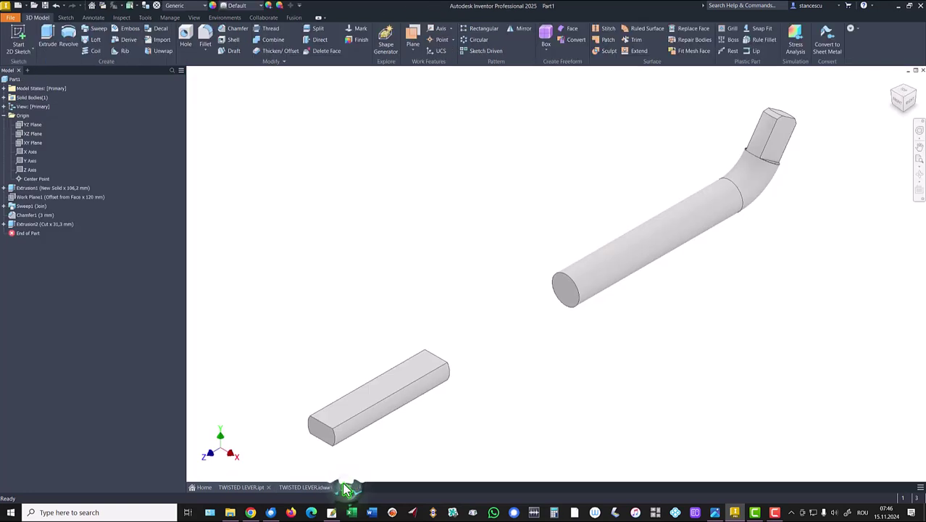
{"action": "left_click", "coordinate": [563, 291]}
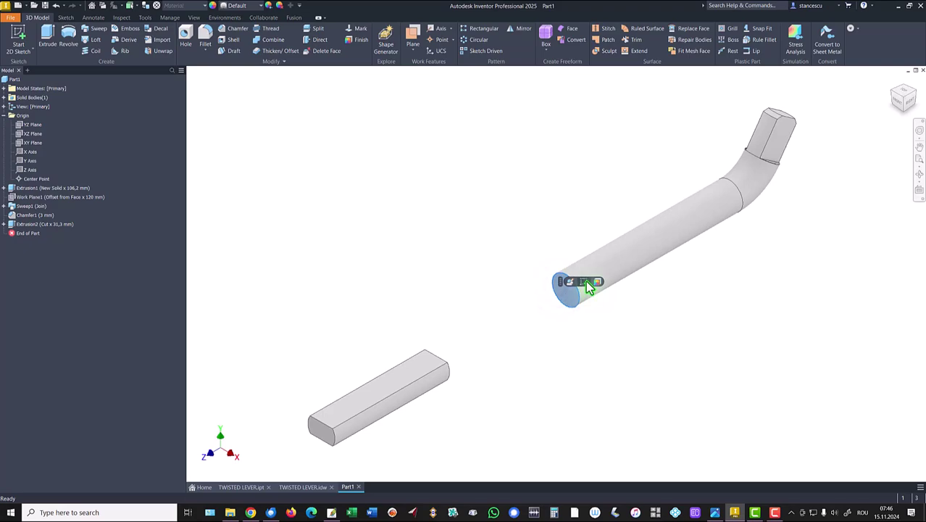
{"action": "left_click", "coordinate": [586, 281]}
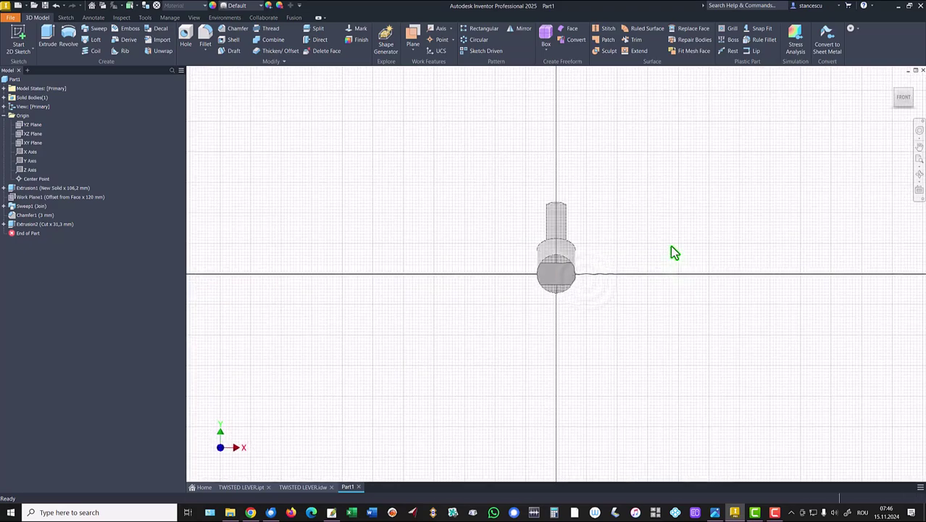
{"action": "key", "text": "F7"}
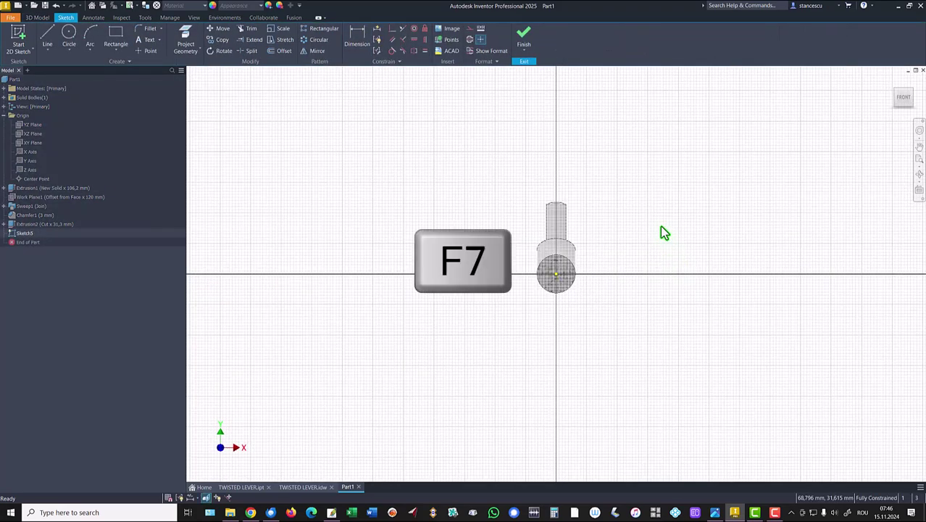
Project the circular edge of the rod's end face into the sketch.
{"action": "left_click", "coordinate": [47, 36]}
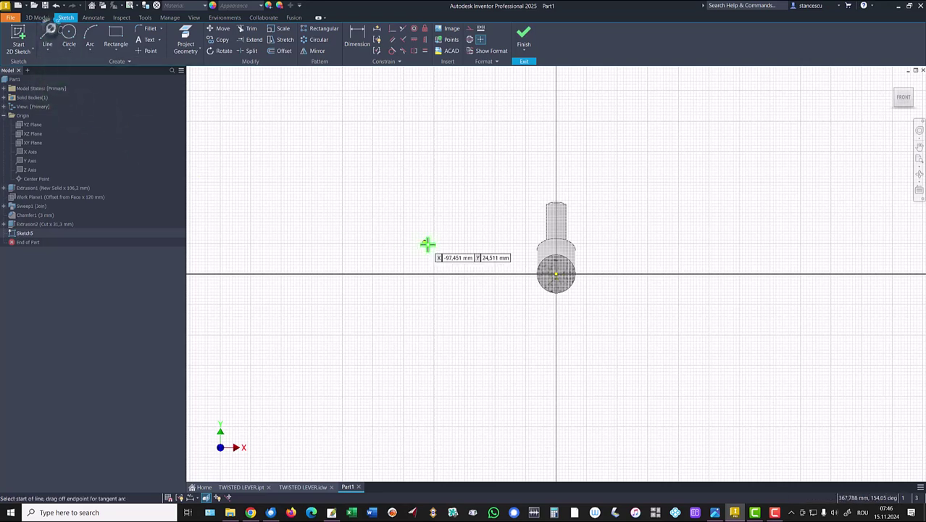
{"action": "left_click", "coordinate": [186, 38]}
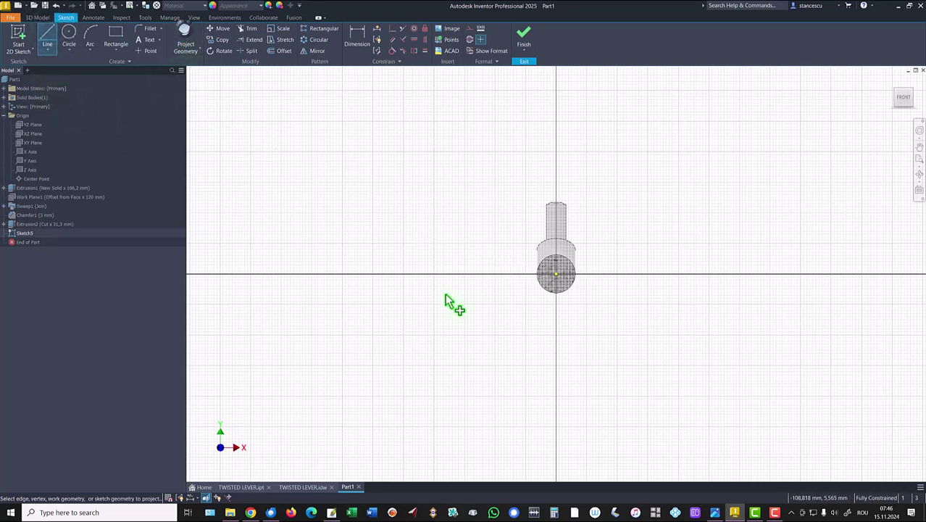
{"action": "left_click", "coordinate": [551, 293]}
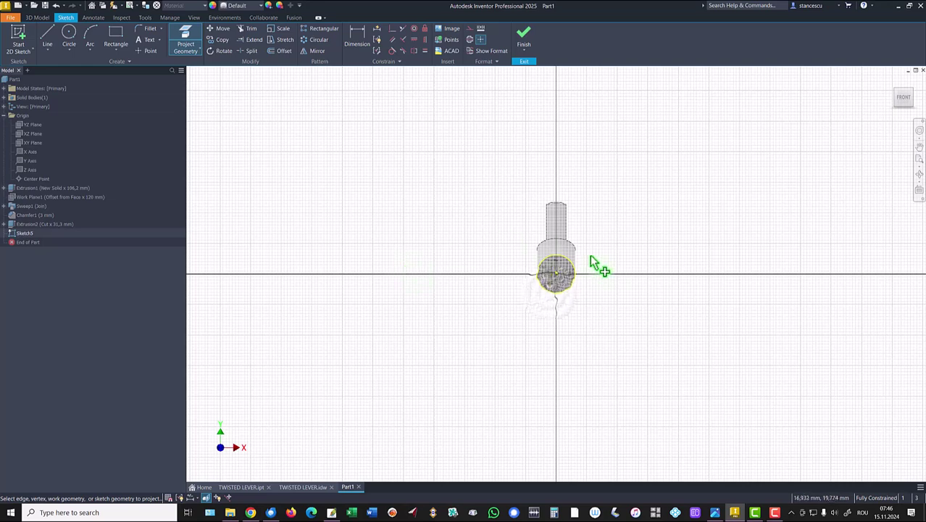
Draw a chord sloping about 65° across the lower-left side of the projected circle and trim its overshoot at the circle.
{"action": "scroll", "coordinate": [617, 279], "scroll_direction": "up", "scroll_amount": 3}
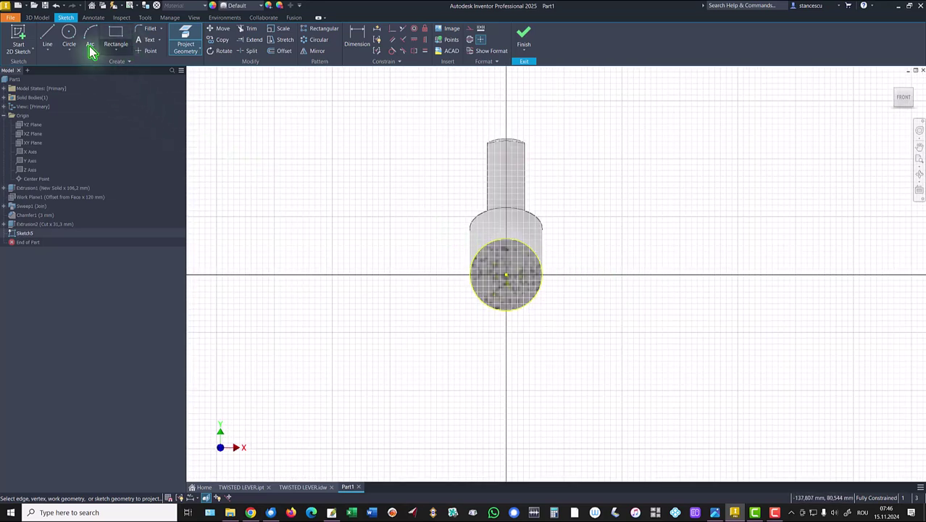
{"action": "left_click", "coordinate": [48, 42]}
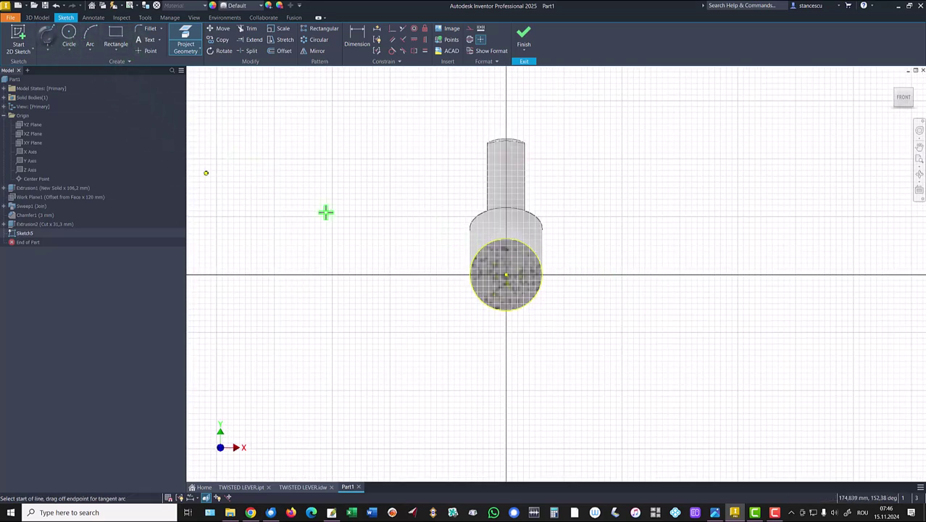
{"action": "left_click", "coordinate": [475, 258]}
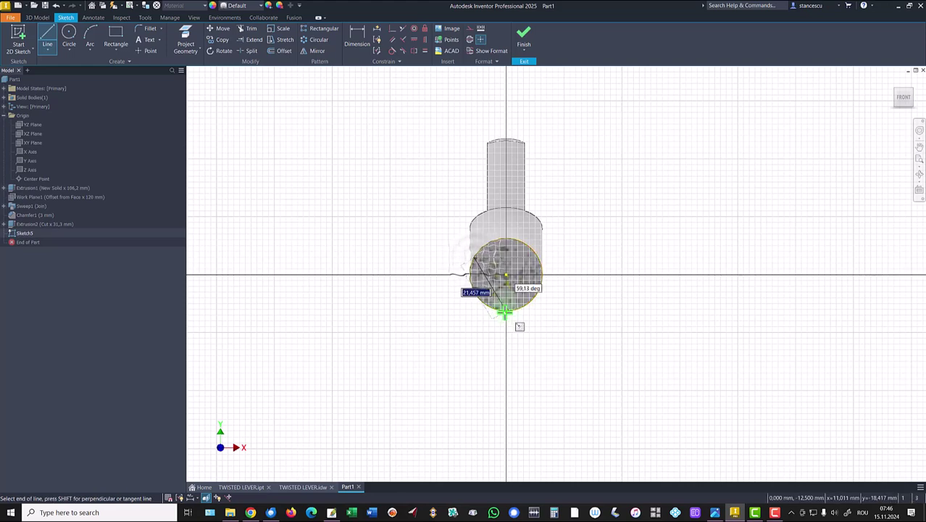
{"action": "left_click", "coordinate": [499, 313]}
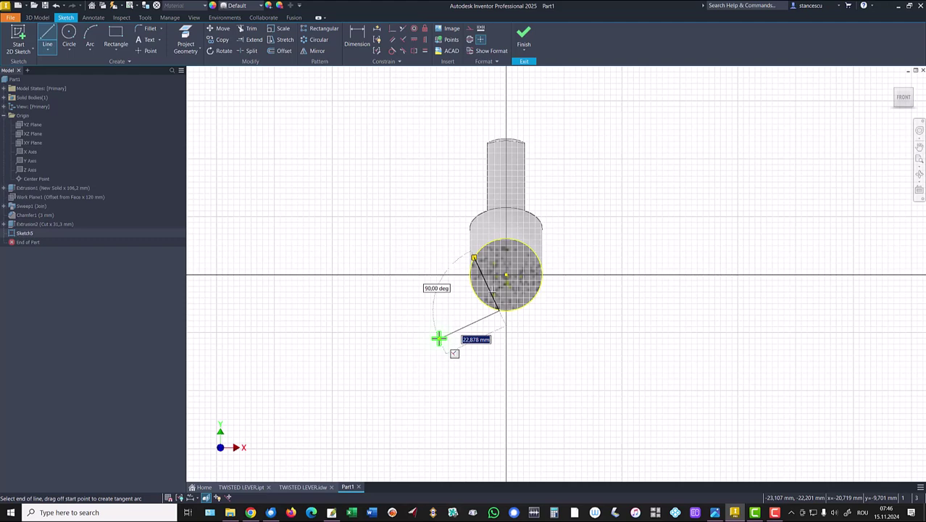
{"action": "key", "text": "Escape"}
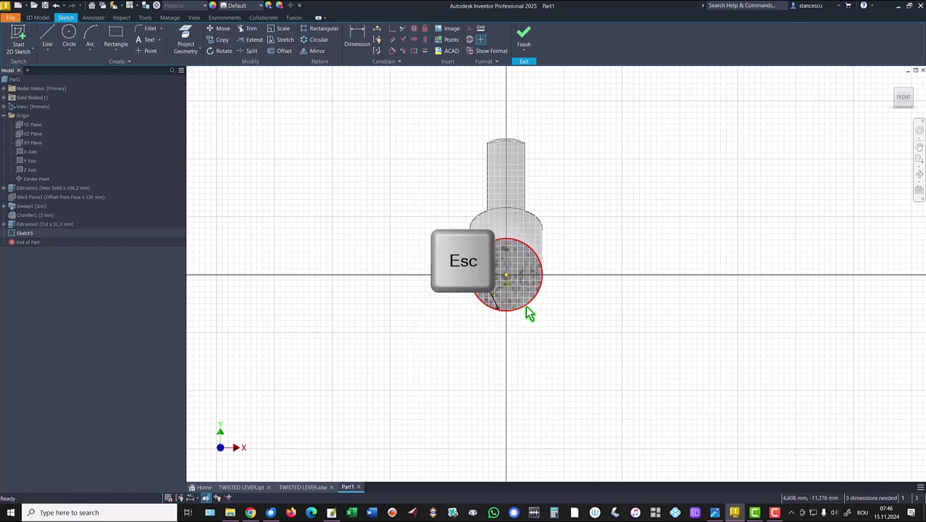
{"action": "scroll", "coordinate": [504, 319], "scroll_direction": "up", "scroll_amount": 5}
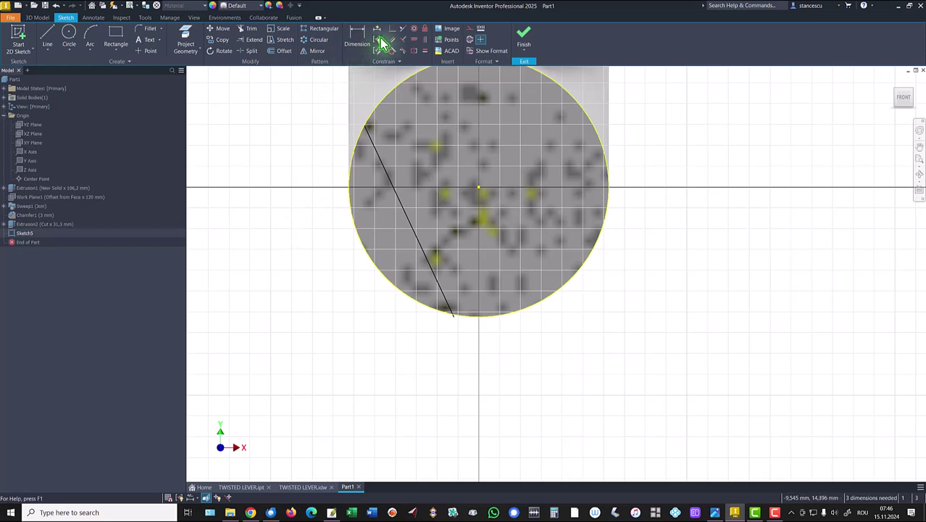
{"action": "left_click", "coordinate": [250, 36]}
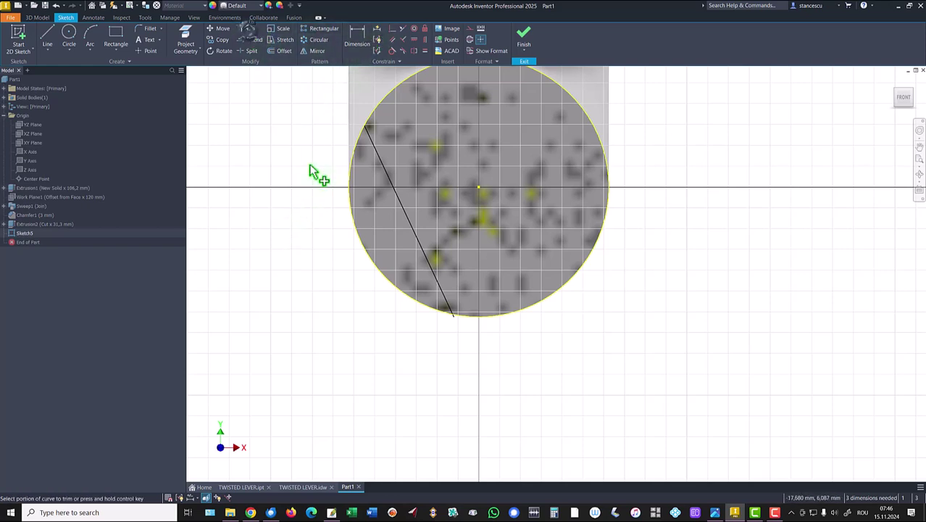
Draw a second line about 23 mm long, parallel to the first chord on the opposite side of the centre, and trim it at the circle.
{"action": "left_click", "coordinate": [47, 38]}
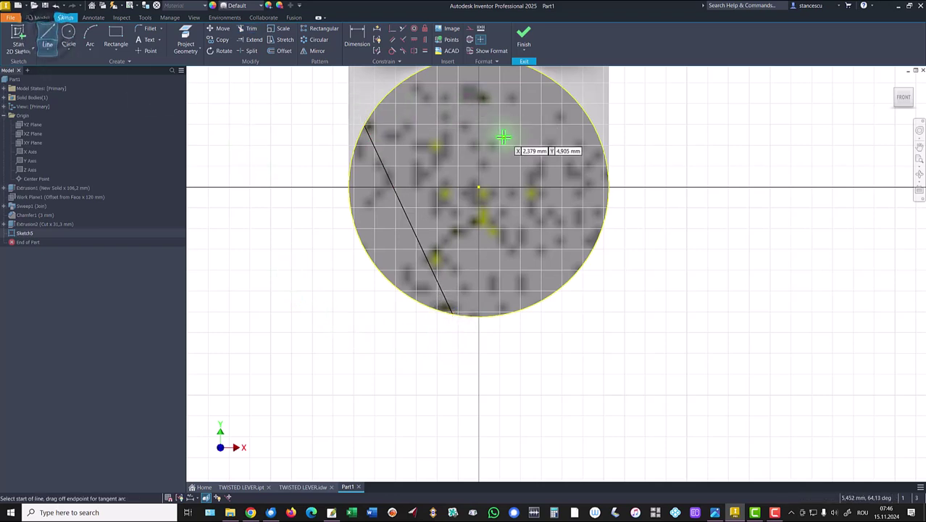
{"action": "middle_click_drag", "start_coordinate": [503, 138], "coordinate": [515, 190]}
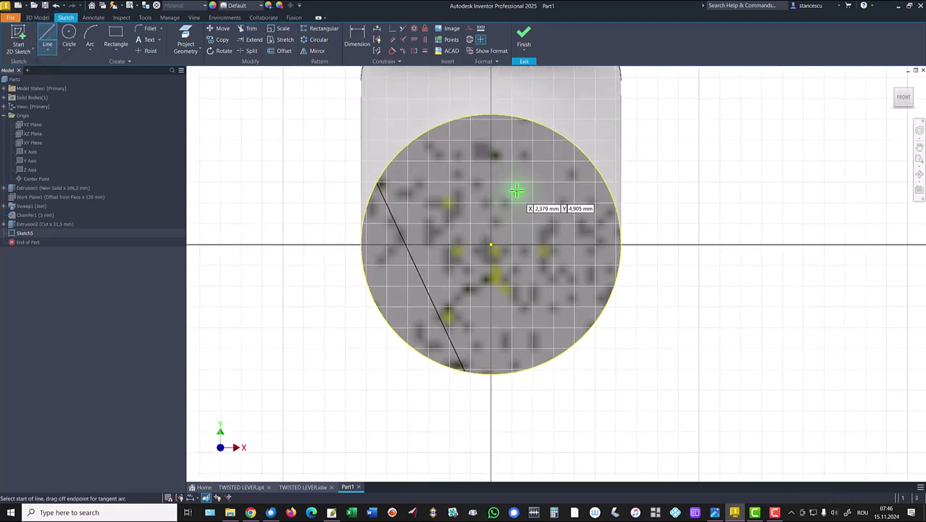
{"action": "left_click", "coordinate": [531, 119]}
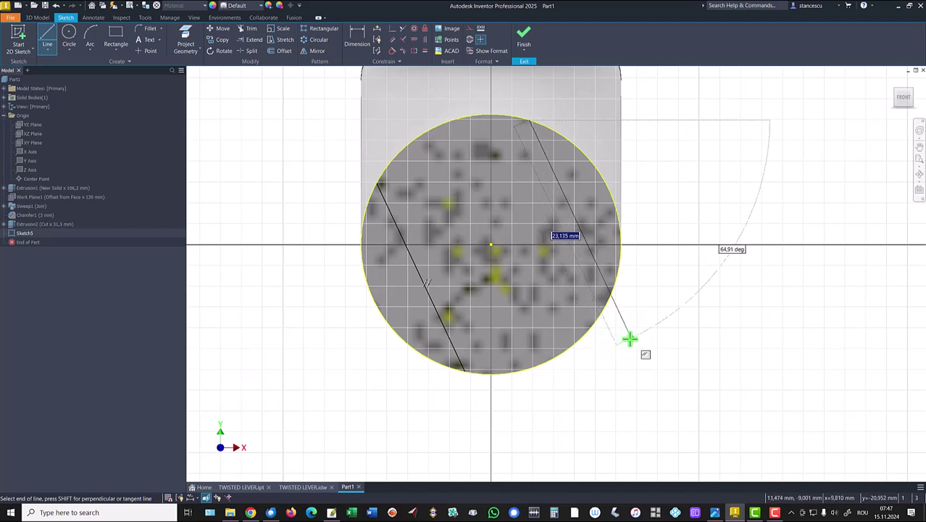
{"action": "left_click", "coordinate": [629, 337]}
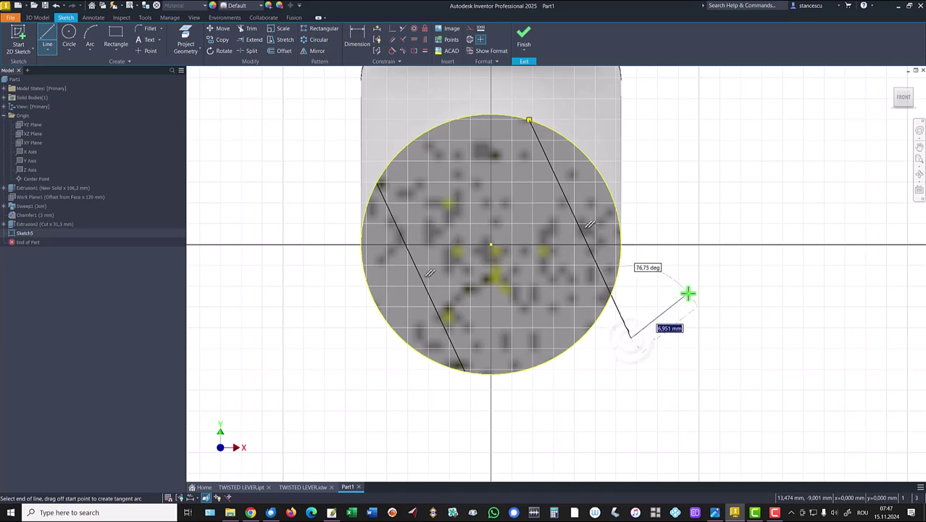
{"action": "key", "text": "Escape"}
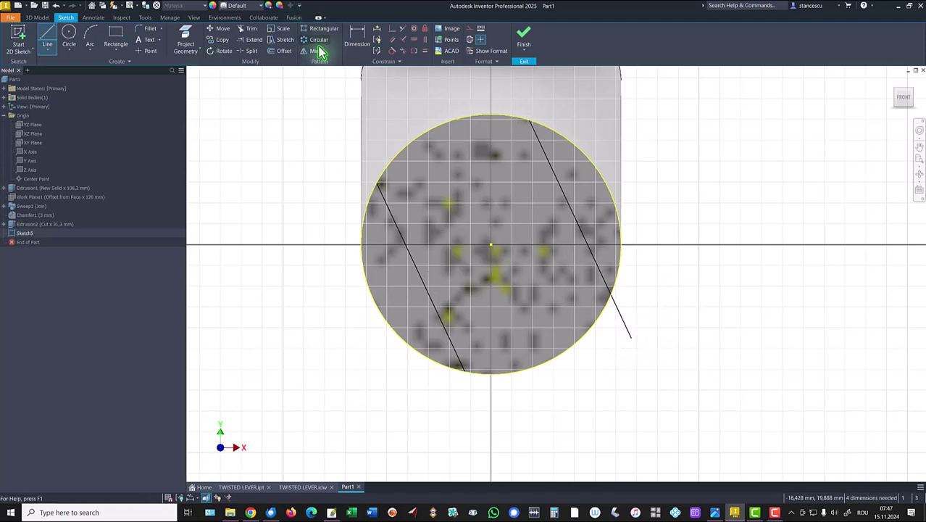
{"action": "left_click", "coordinate": [247, 28]}
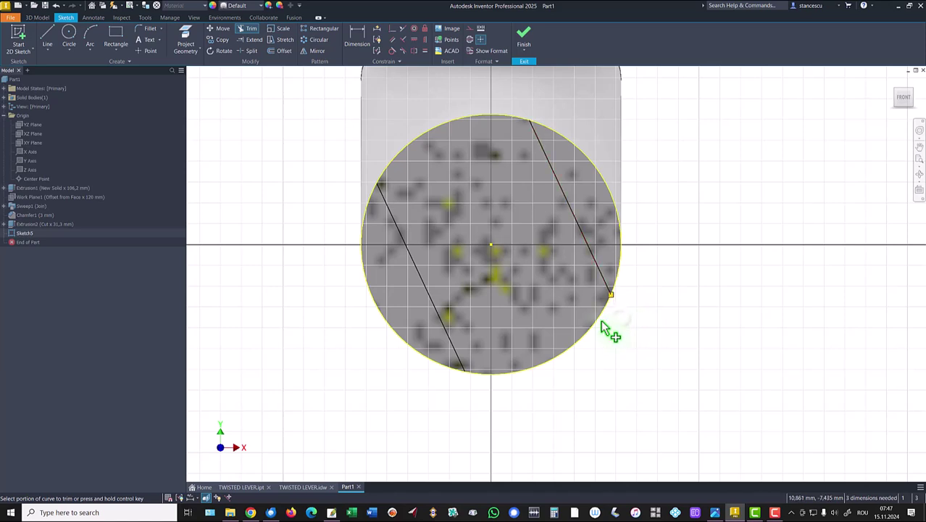
Apply an Equal constraint between the two parallel chords on the rod's end face.
{"action": "left_click", "coordinate": [424, 50]}
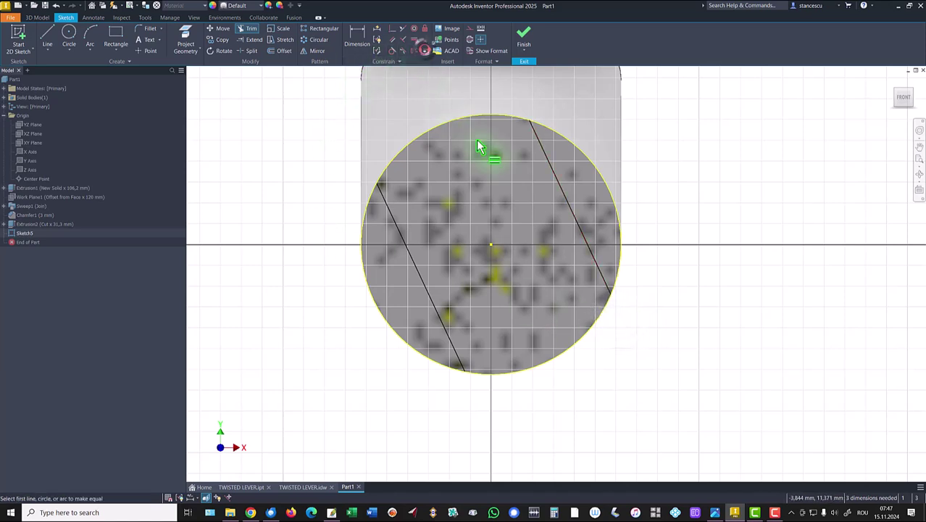
{"action": "left_click", "coordinate": [553, 169]}
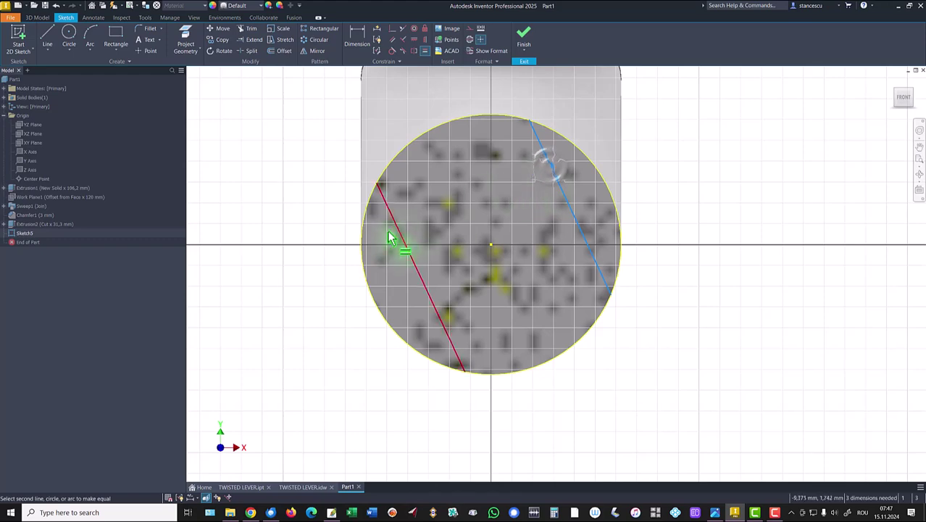
{"action": "left_click", "coordinate": [400, 236]}
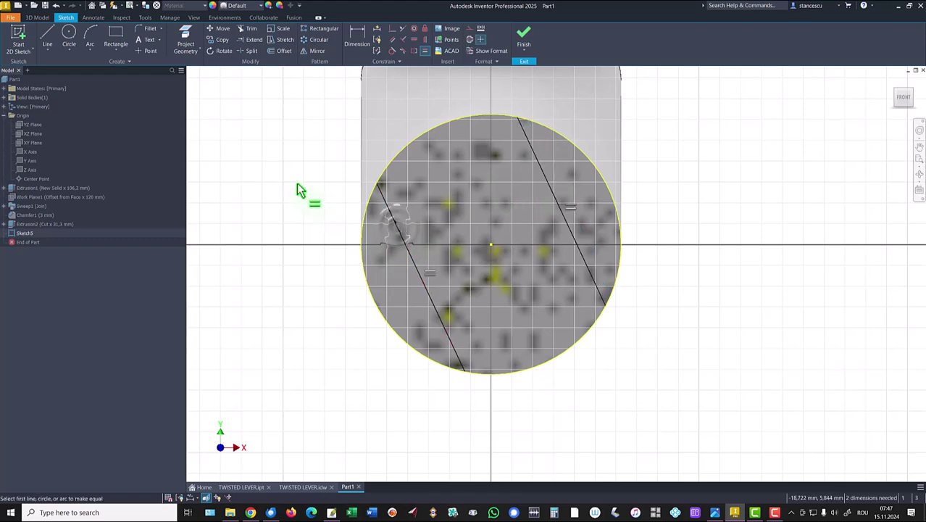
Project the Y Axis into the sketch and dimension the angle between it and the first chord as 20°.
{"action": "scroll", "coordinate": [297, 182], "scroll_direction": "up", "scroll_amount": 2}
{"action": "middle_click_drag", "start_coordinate": [297, 182], "coordinate": [329, 253]}
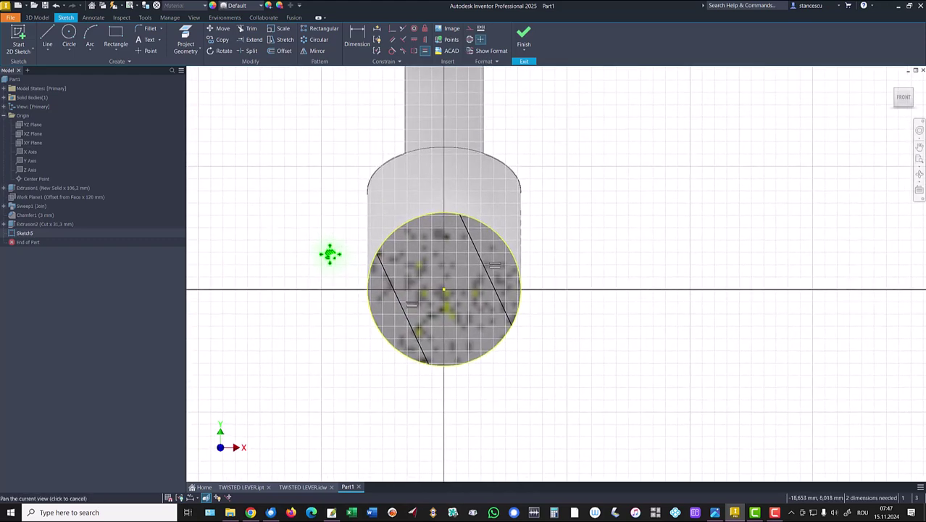
{"action": "scroll", "coordinate": [341, 194], "scroll_direction": "up", "scroll_amount": 2}
{"action": "middle_click_drag", "start_coordinate": [340, 199], "coordinate": [346, 230]}
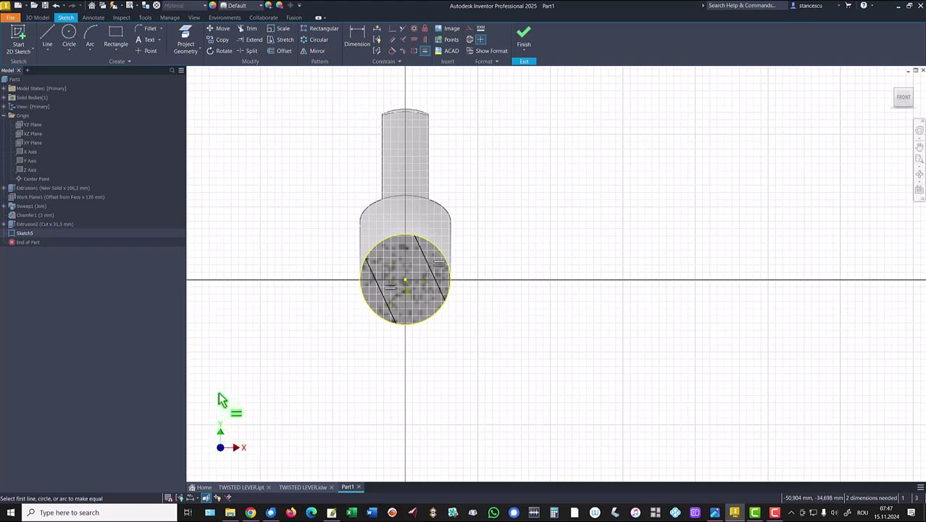
{"action": "left_click", "coordinate": [185, 40]}
{"action": "left_click", "coordinate": [30, 161]}
{"action": "left_click", "coordinate": [361, 42]}
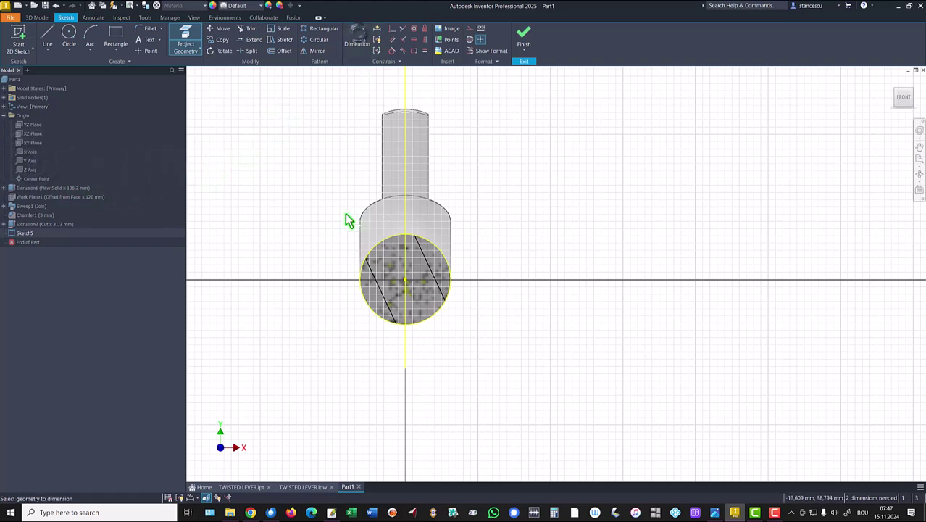
{"action": "left_click", "coordinate": [369, 274]}
{"action": "left_click", "coordinate": [406, 226]}
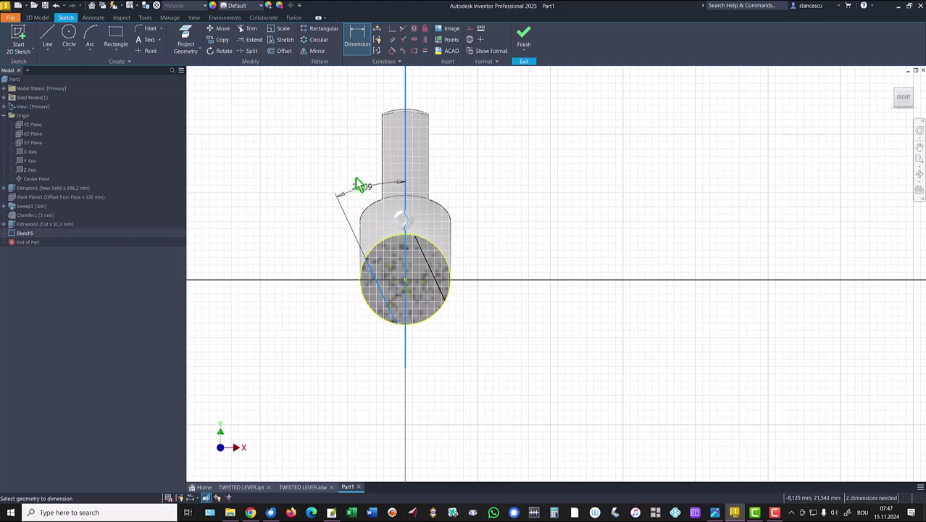
{"action": "left_click", "coordinate": [357, 160]}
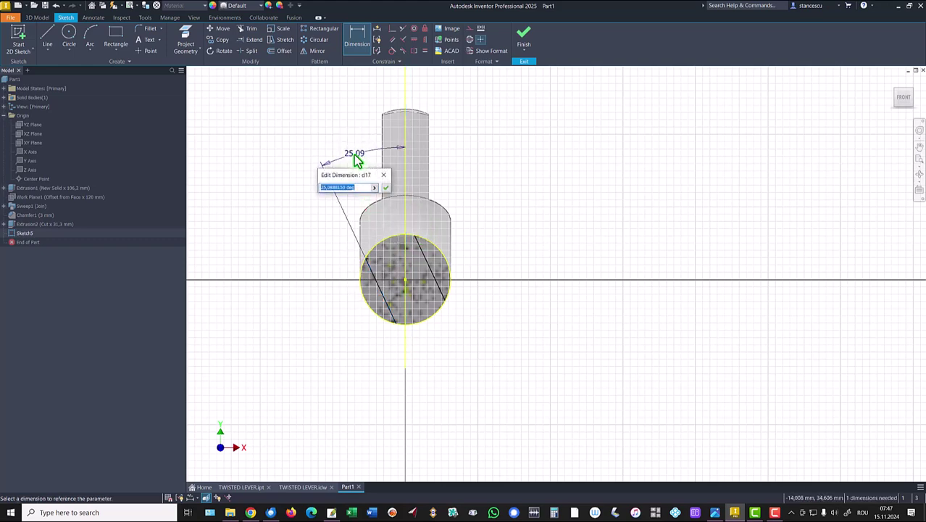
{"action": "key", "text": "Return"}
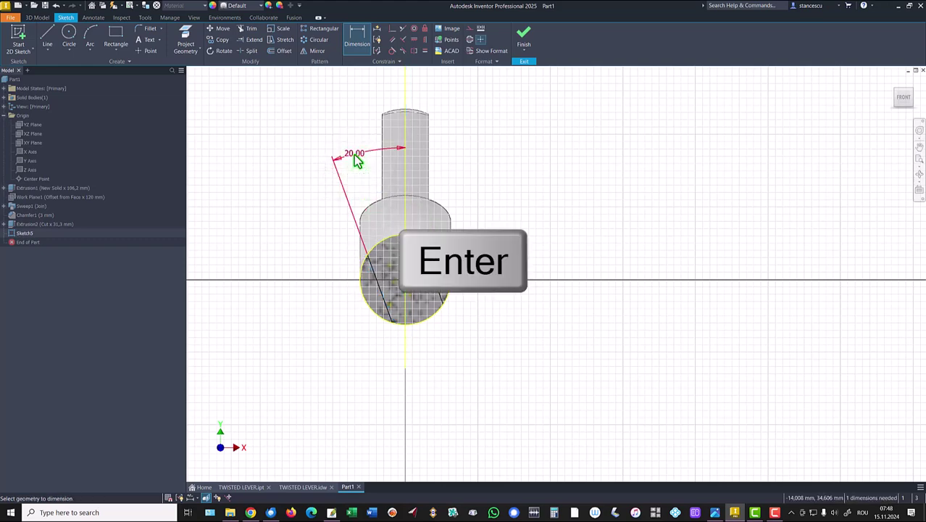
Set the distance between the two parallel chords to 18.8 mm and finish the sketch.
{"action": "left_click", "coordinate": [385, 304]}
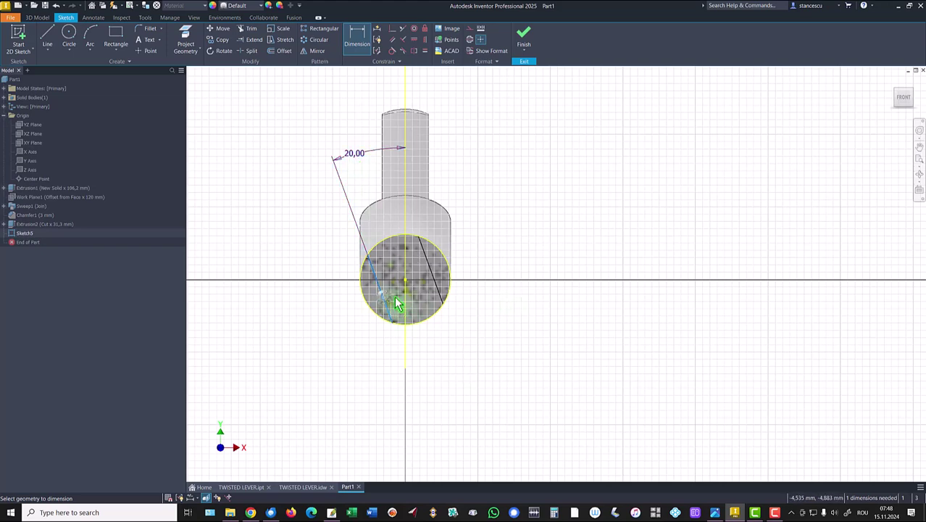
{"action": "left_click", "coordinate": [440, 293]}
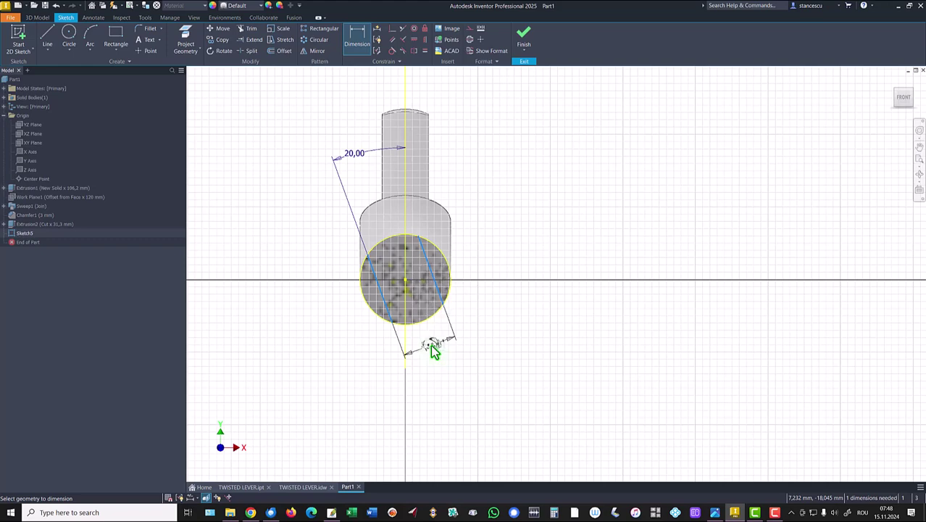
{"action": "left_click", "coordinate": [435, 352]}
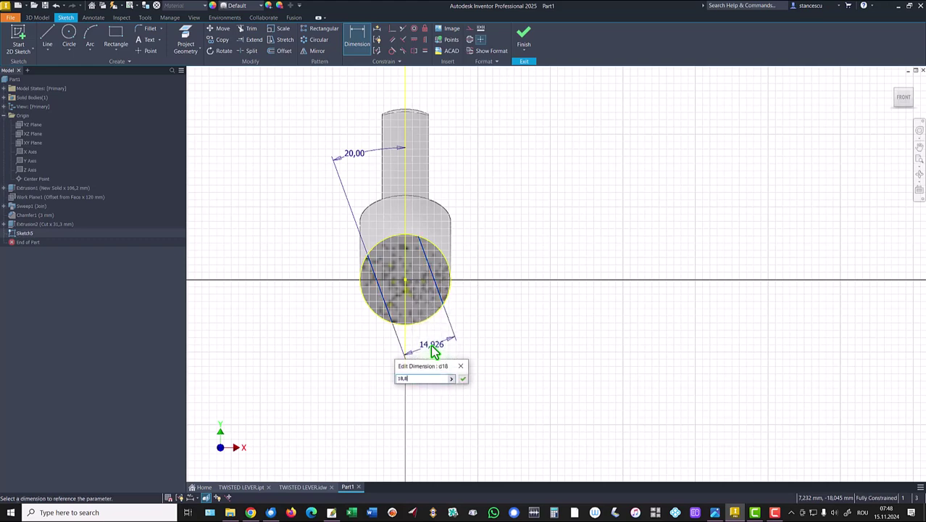
{"action": "type", "text": "18,8"}
{"action": "key", "text": "Return"}
{"action": "left_click", "coordinate": [523, 34]}
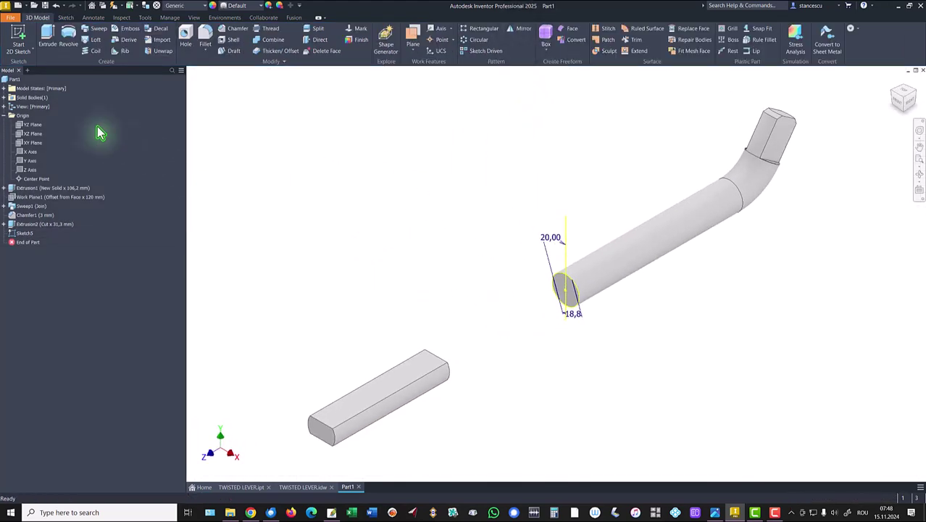
Extrude the two circle segments outside the chords as a 25.1 mm cut into the round rod's straight end.
{"action": "left_click", "coordinate": [49, 40]}
{"action": "scroll", "coordinate": [573, 305], "scroll_direction": "down", "scroll_amount": 5}
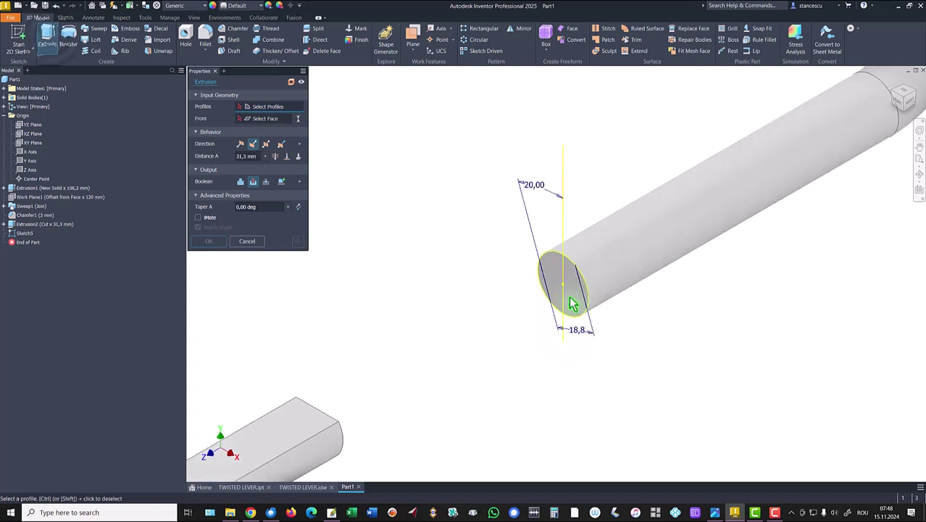
{"action": "left_click", "coordinate": [529, 287]}
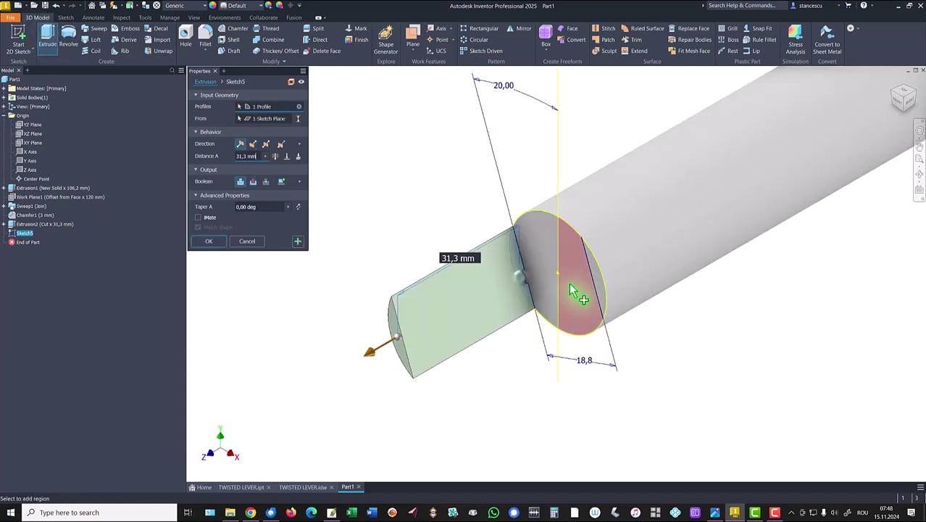
{"action": "left_click", "coordinate": [599, 283]}
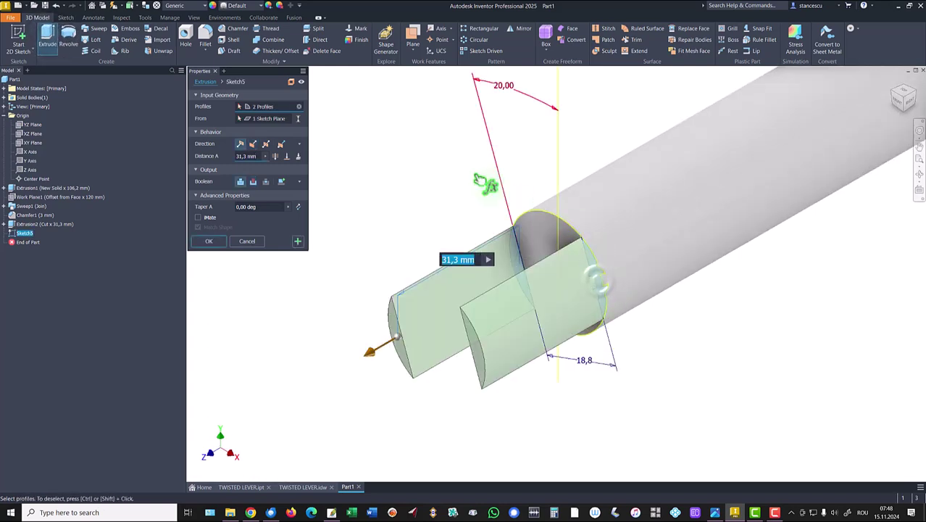
{"action": "left_click", "coordinate": [253, 182]}
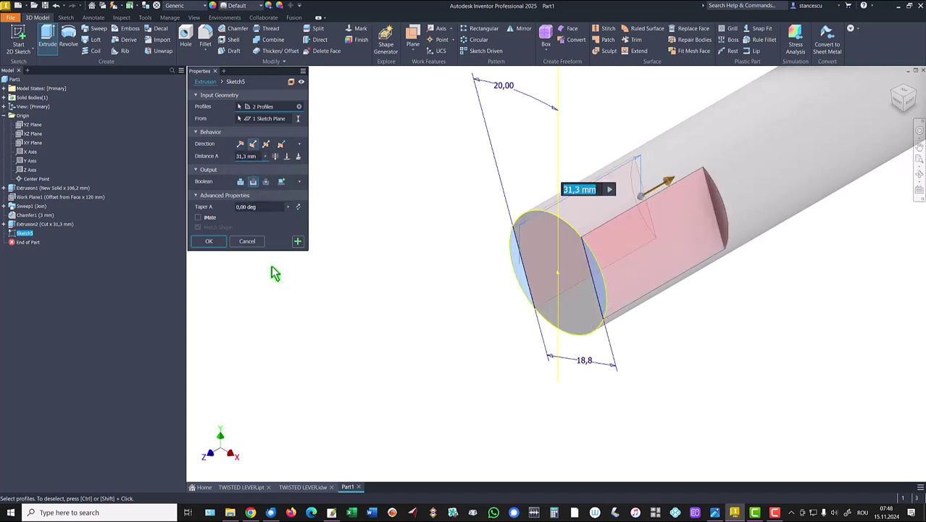
{"action": "type", "text": "25"}
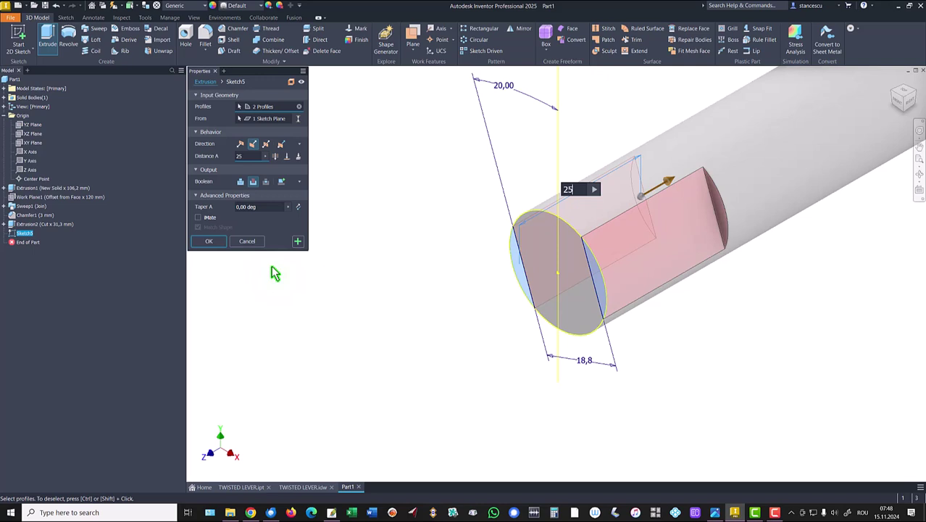
{"action": "type", "text": ",1"}
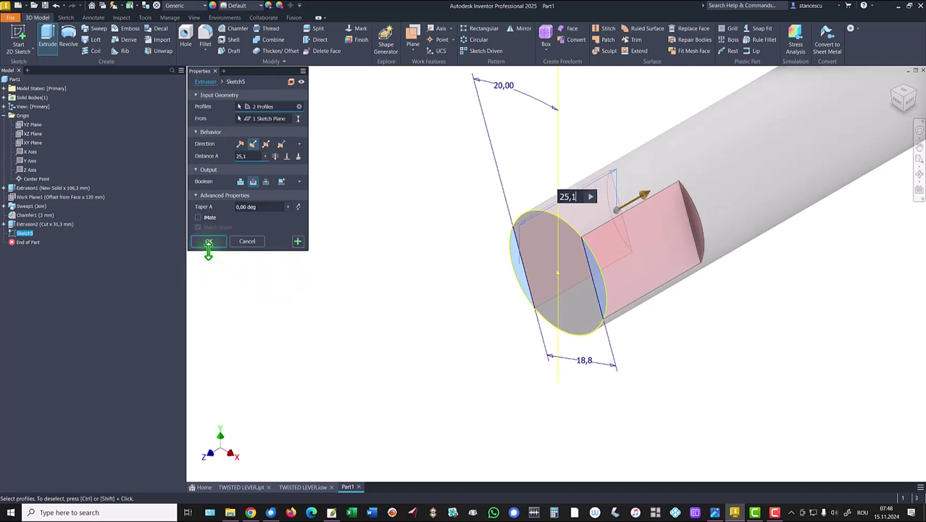
{"action": "left_click", "coordinate": [210, 242]}
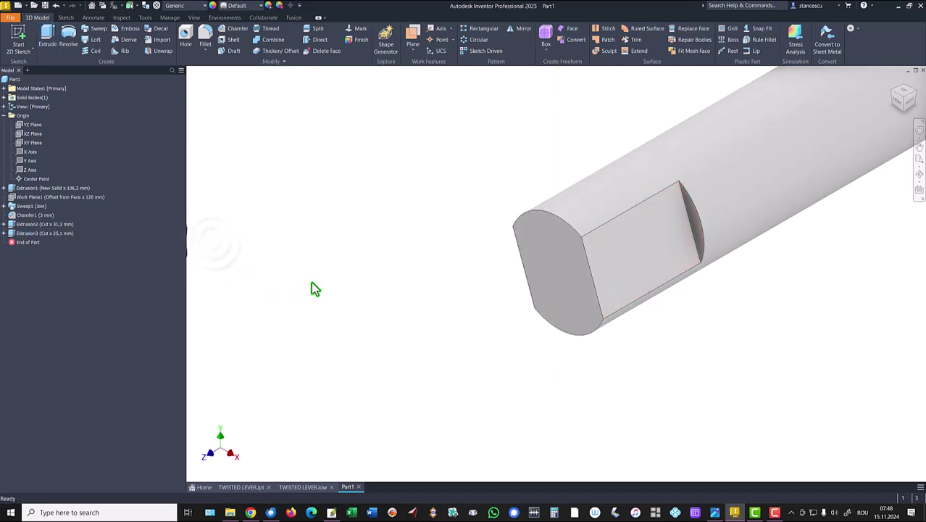
{"action": "key", "text": "F6"}
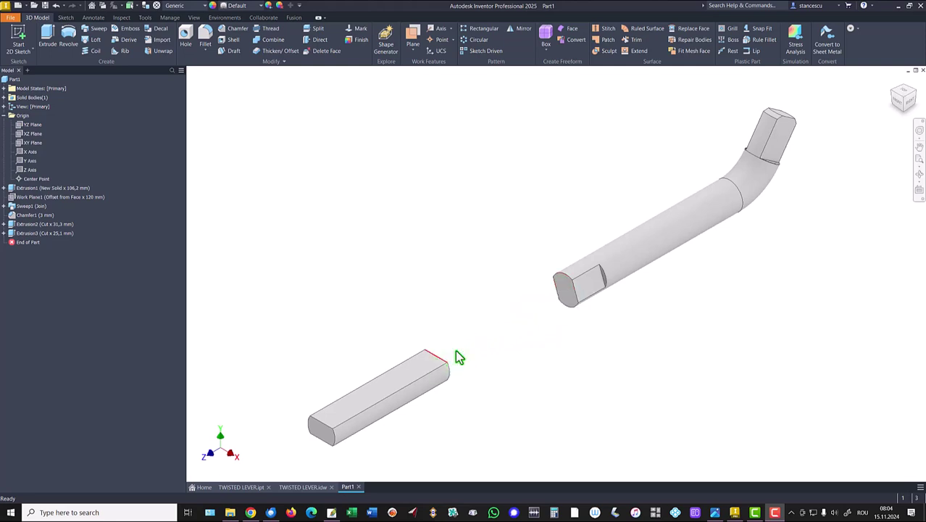
Check the twisted section in the TWISTED LEVER drawing and finished part, then start a 3D sketch in Part1.
{"action": "left_click", "coordinate": [308, 488]}
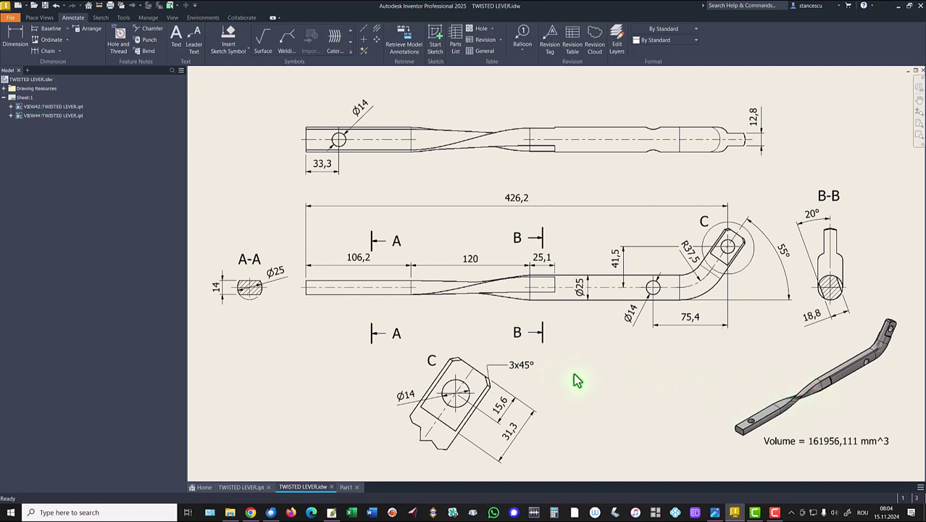
{"action": "left_click", "coordinate": [245, 492]}
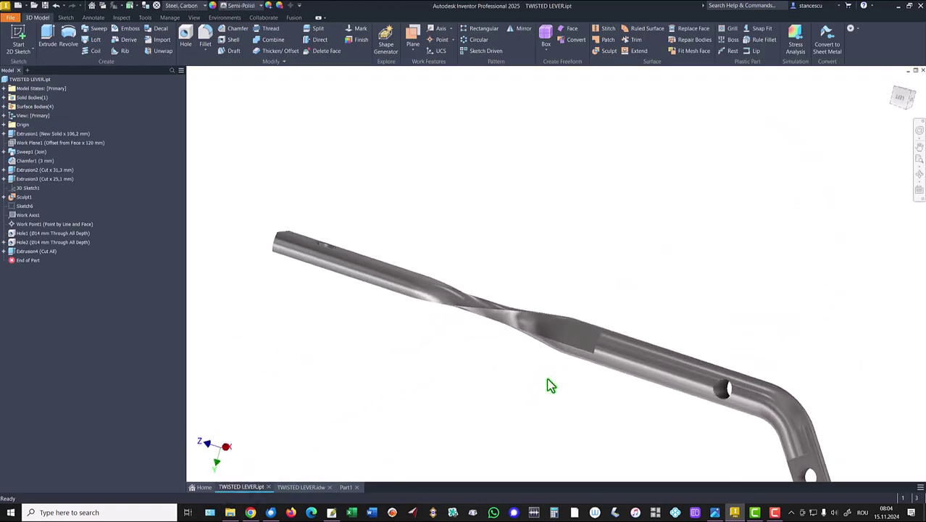
{"action": "key", "text": "F6"}
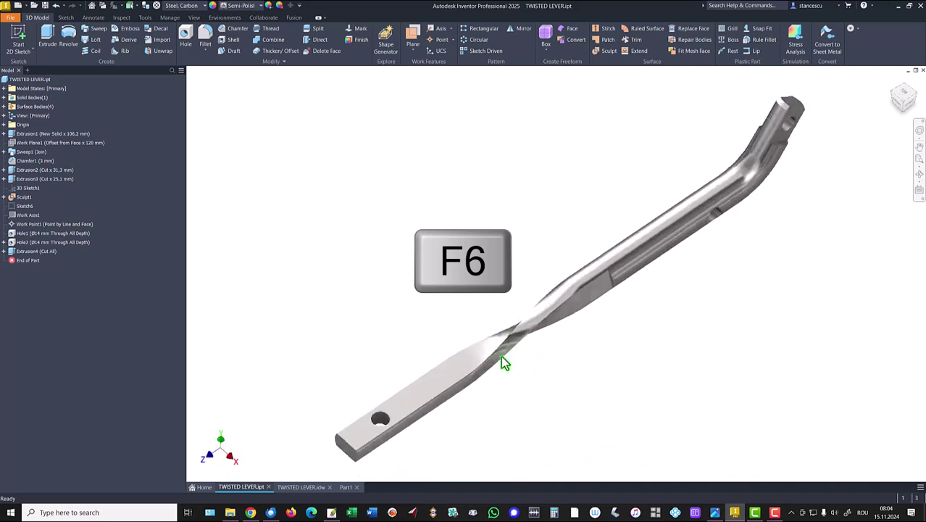
{"action": "left_click", "coordinate": [345, 487]}
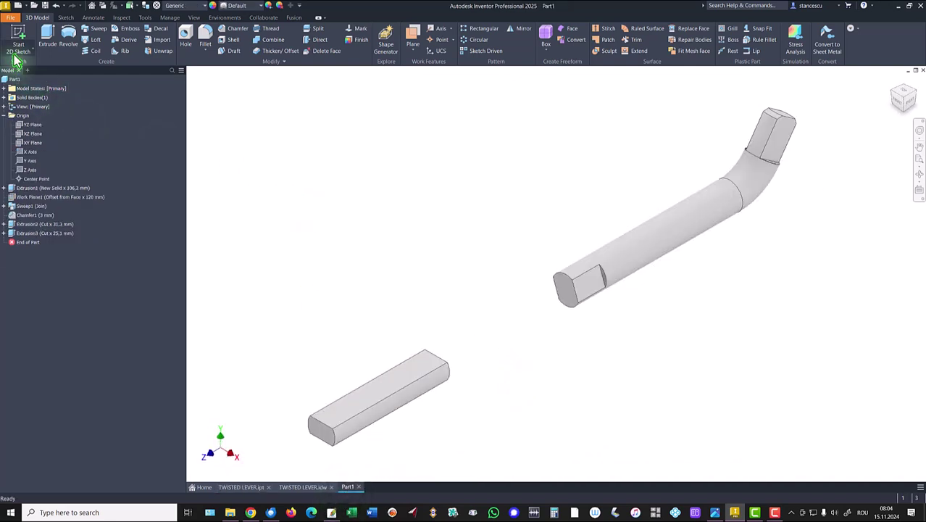
{"action": "left_click", "coordinate": [14, 61]}
{"action": "left_click", "coordinate": [29, 87]}
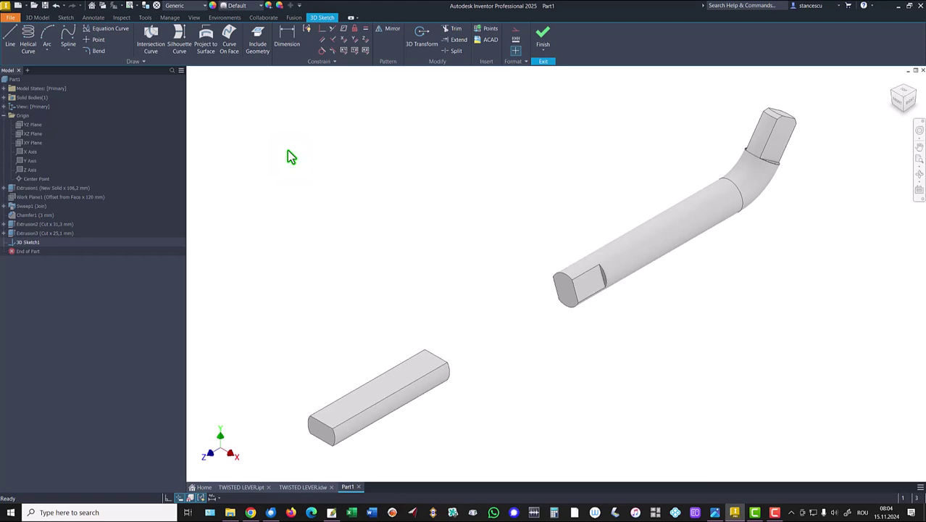
Draw an interpolation spline from the flat bar's lower end corner to the upper corner of the rod's near flat.
{"action": "left_click", "coordinate": [72, 60]}
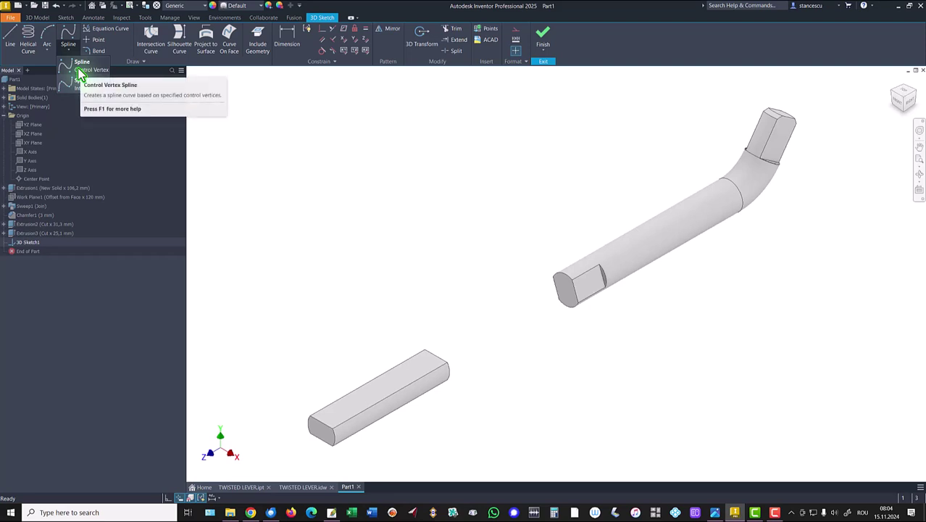
{"action": "left_click", "coordinate": [92, 88]}
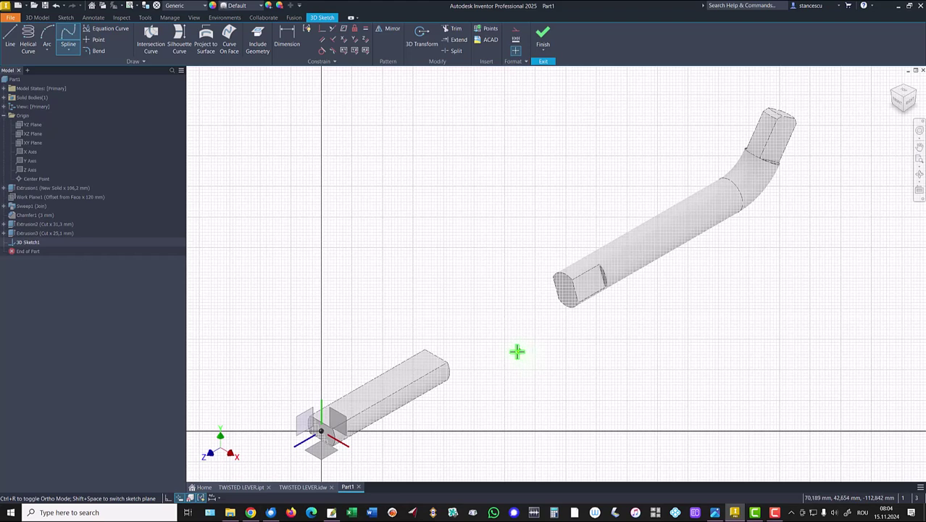
{"action": "left_click", "coordinate": [447, 382]}
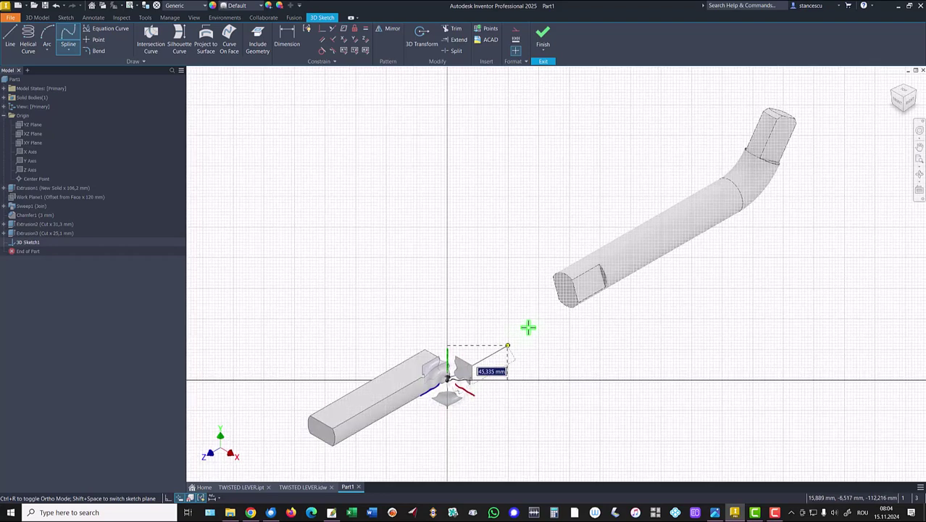
{"action": "left_click", "coordinate": [572, 283]}
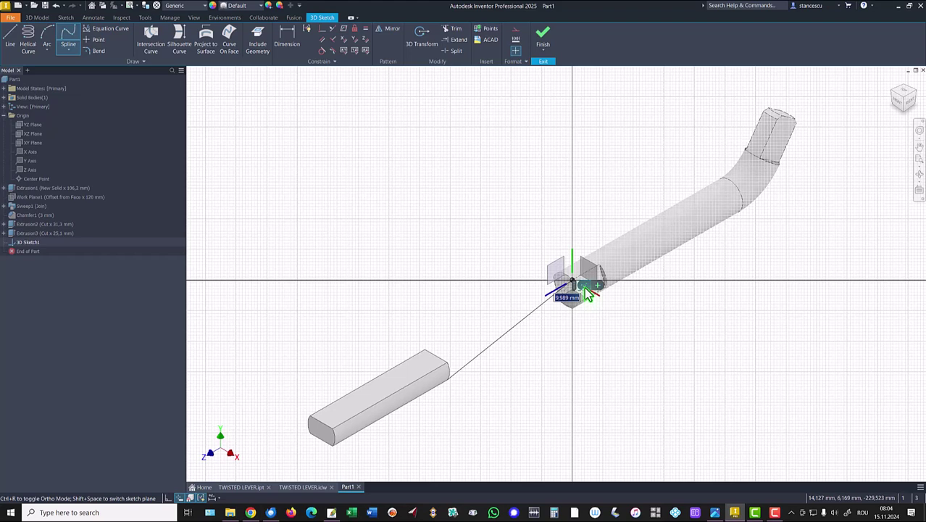
{"action": "left_click", "coordinate": [584, 287]}
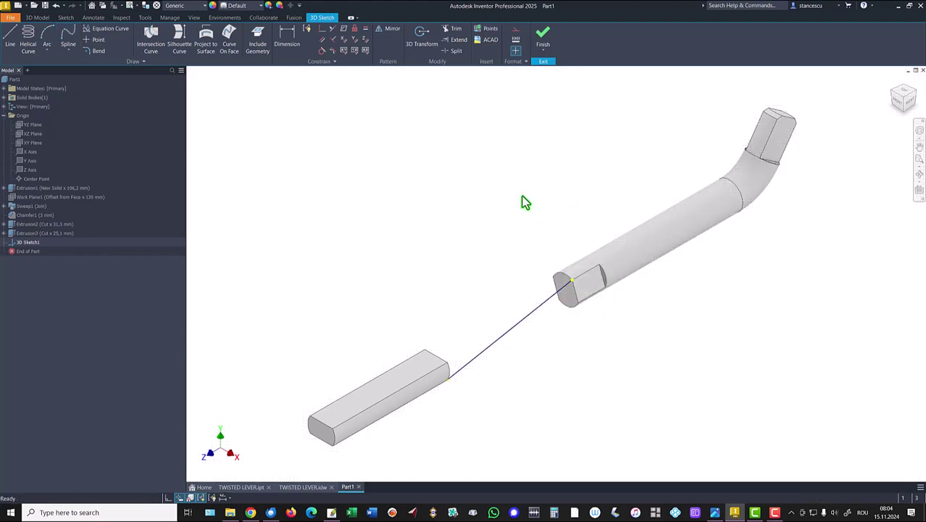
Make the spline tangent to the upper edge of the rod's flat and to the flat bar's lower long edge.
{"action": "left_click", "coordinate": [322, 51]}
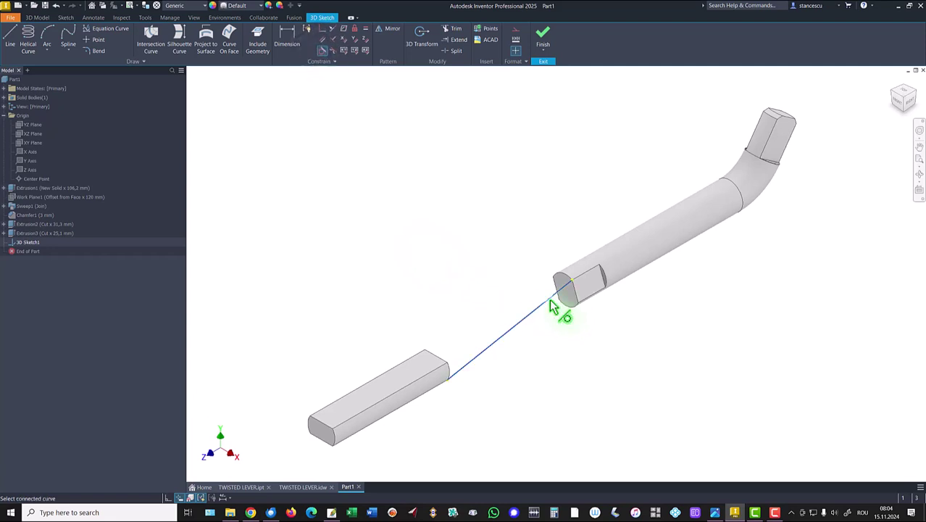
{"action": "left_click", "coordinate": [576, 277]}
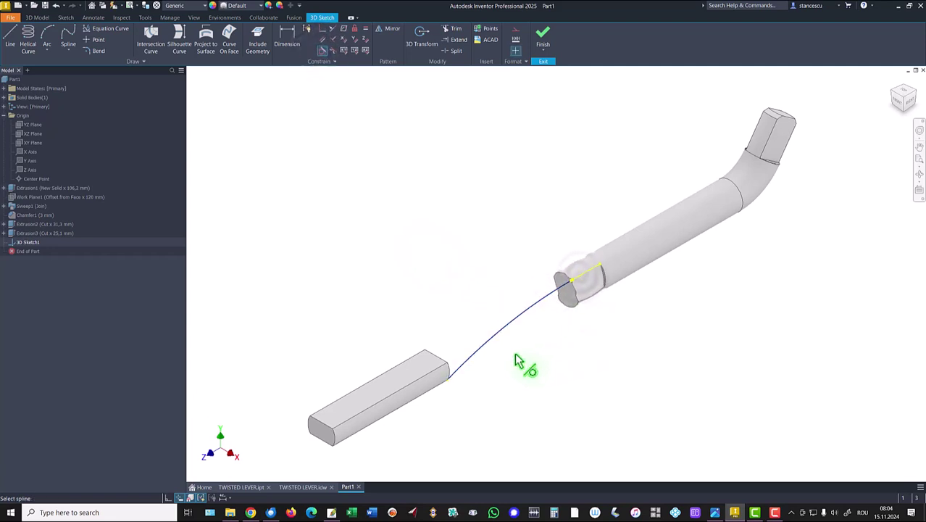
{"action": "left_click", "coordinate": [484, 350]}
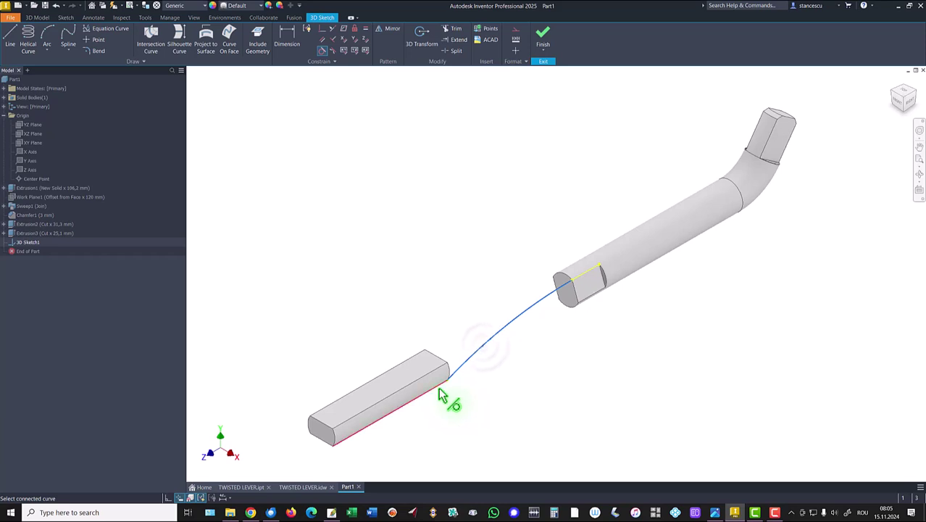
{"action": "left_click", "coordinate": [439, 394]}
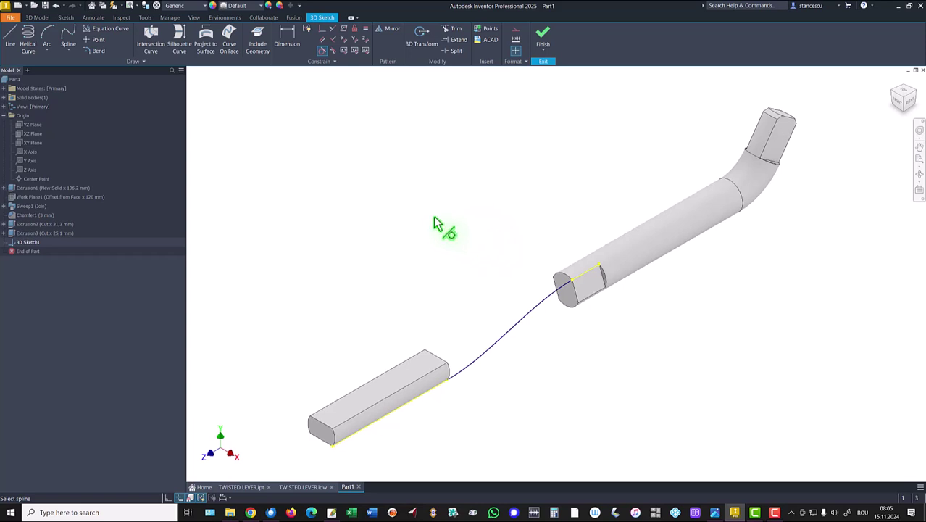
Draw a second spline from the flat bar's near upper end corner to the upper corner of the rod's far flat.
{"action": "left_click", "coordinate": [75, 38]}
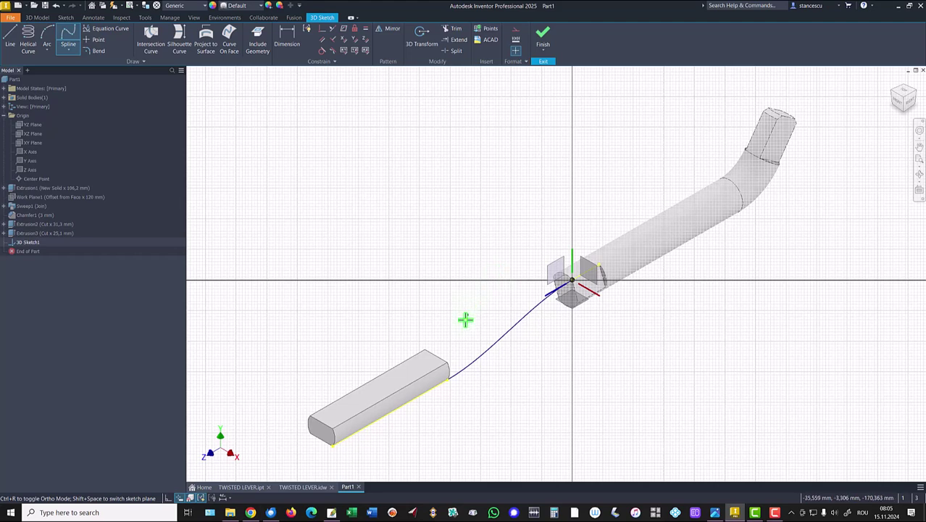
{"action": "left_click", "coordinate": [447, 362]}
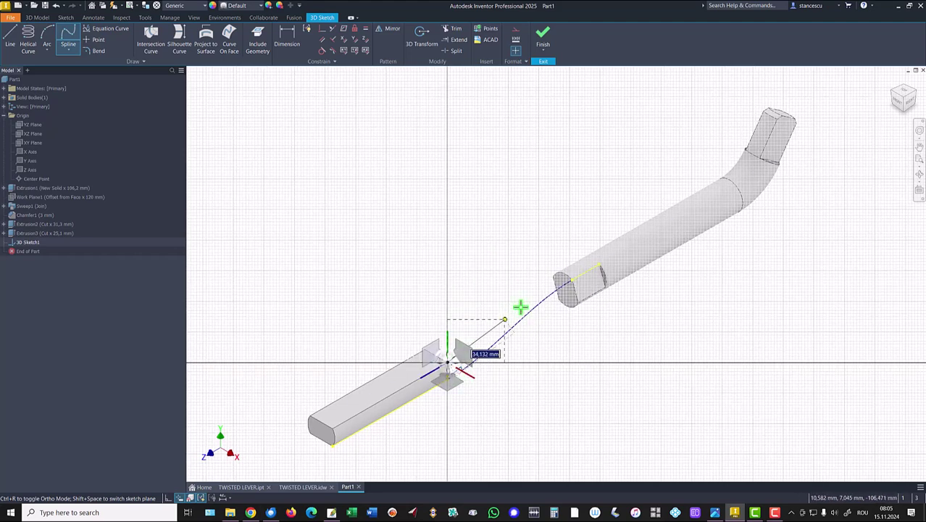
{"action": "left_click", "coordinate": [552, 278]}
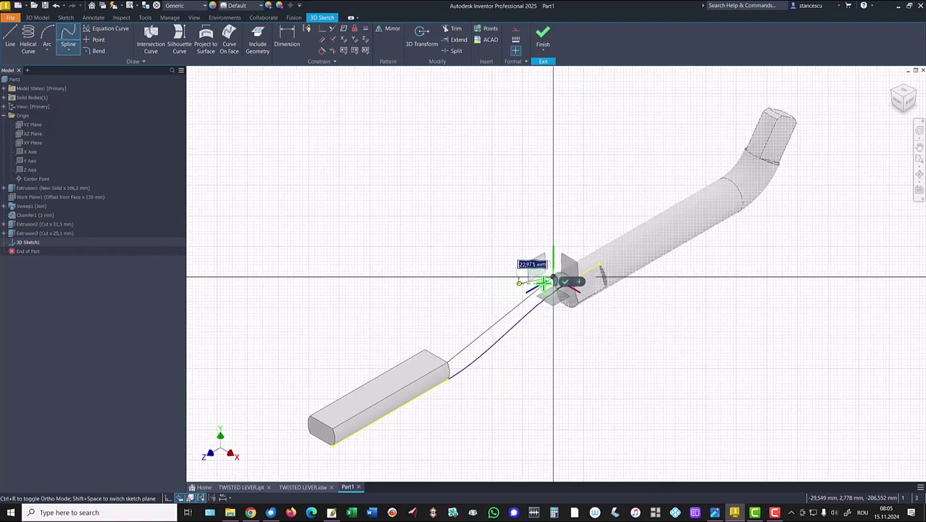
{"action": "key", "text": "Escape"}
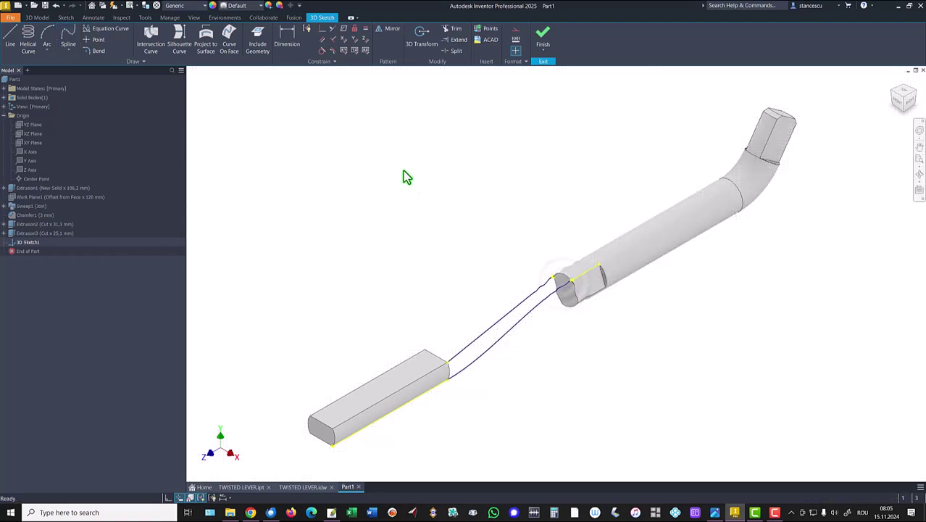
Make the second spline tangent to the upper edge of the rod's far flat and the flat bar's near upper long edge.
{"action": "left_click", "coordinate": [322, 51]}
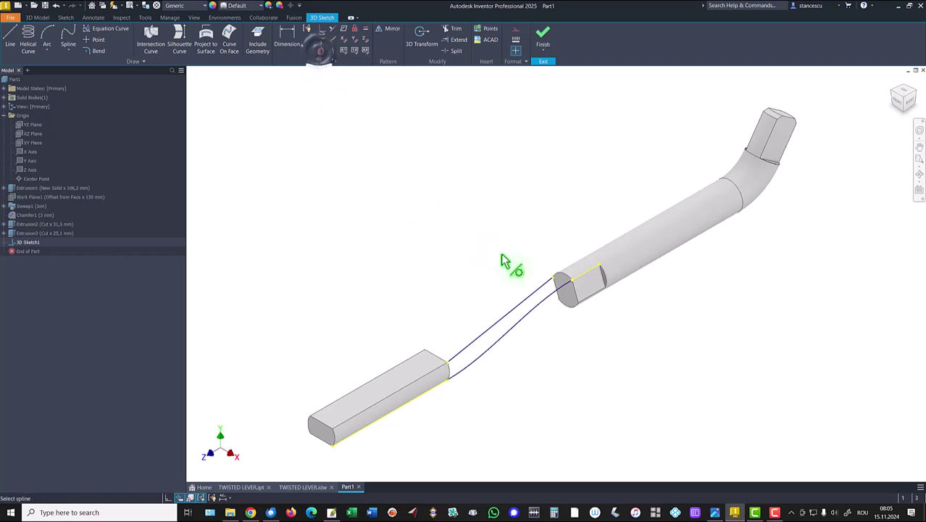
{"action": "left_click", "coordinate": [530, 298]}
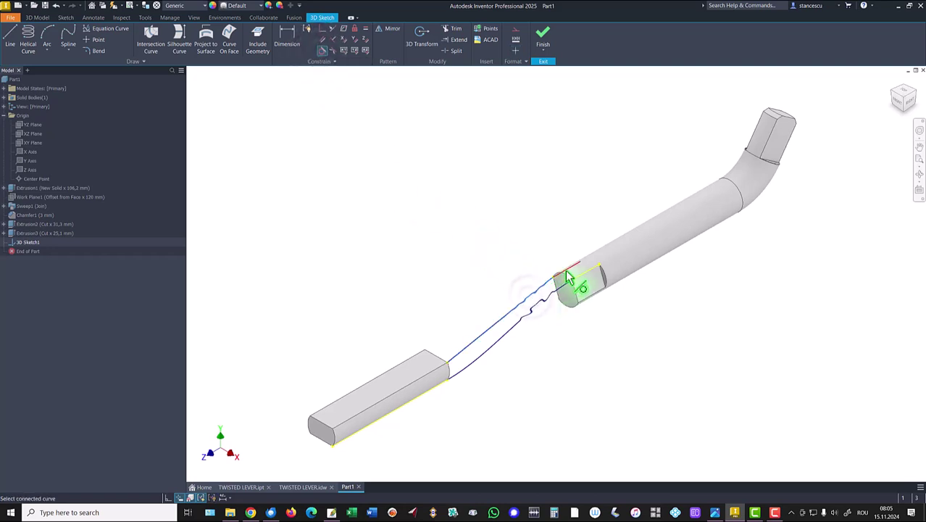
{"action": "left_click", "coordinate": [569, 277]}
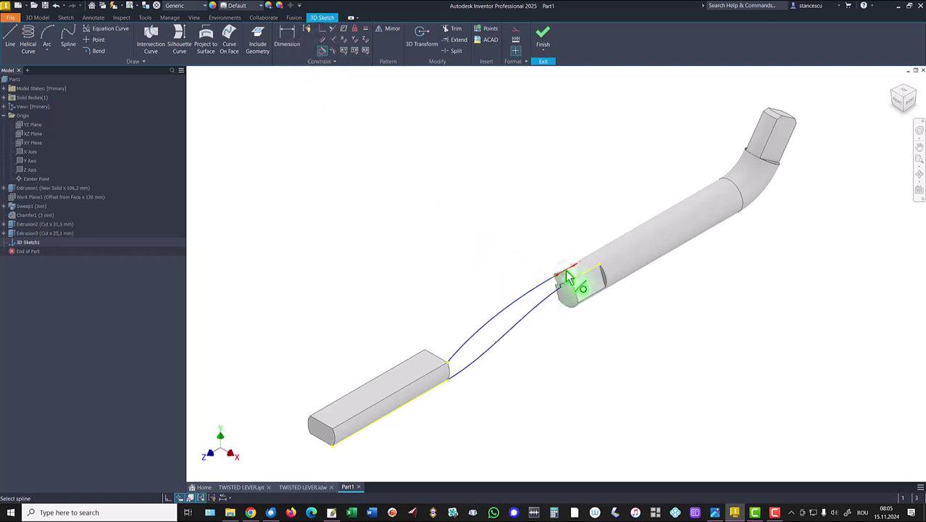
{"action": "left_click", "coordinate": [475, 344]}
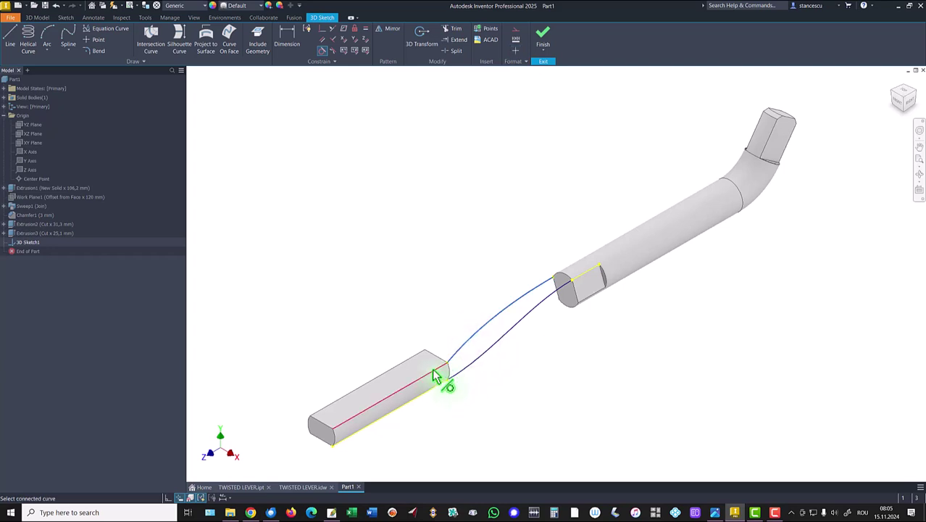
{"action": "left_click", "coordinate": [434, 383]}
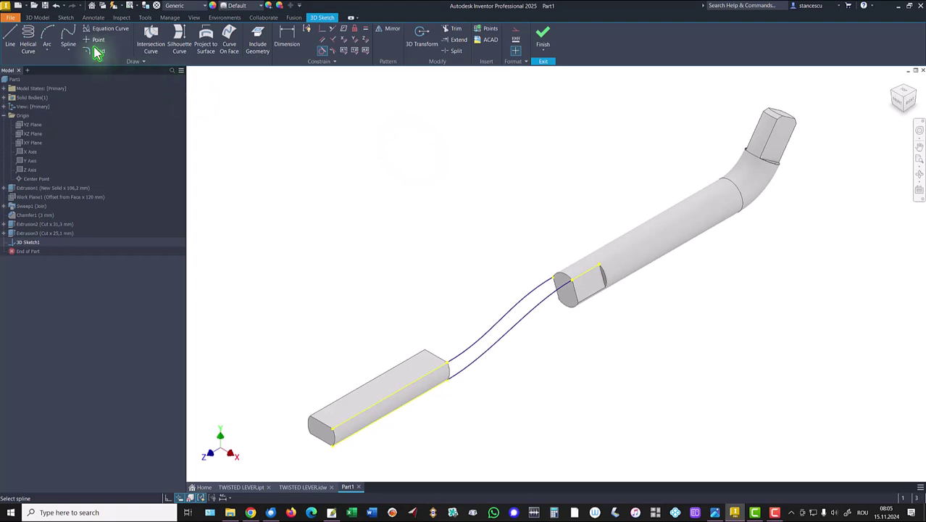
Draw a third spline from the bar's far lower end corner to the near flat's lower corner, tangent to the adjoining bar and rod edges.
{"action": "left_click", "coordinate": [69, 37]}
{"action": "middle_click_drag", "start_coordinate": [649, 381], "coordinate": [432, 322], "text": "shift"}
{"action": "left_click", "coordinate": [431, 306]}
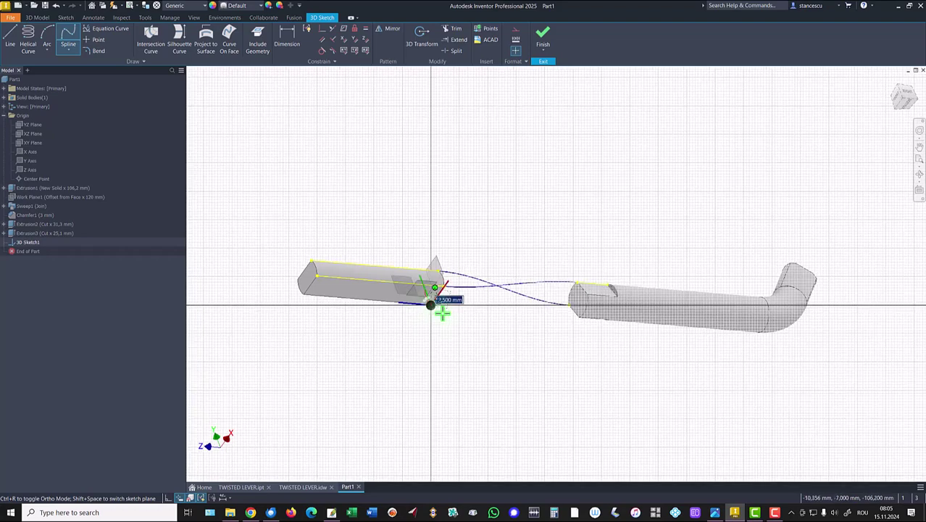
{"action": "left_click", "coordinate": [591, 293]}
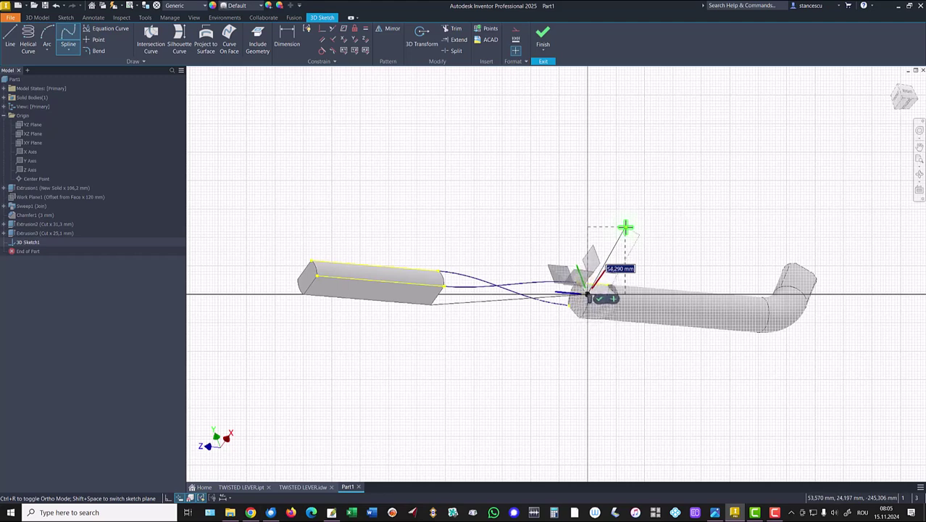
{"action": "left_click", "coordinate": [599, 299]}
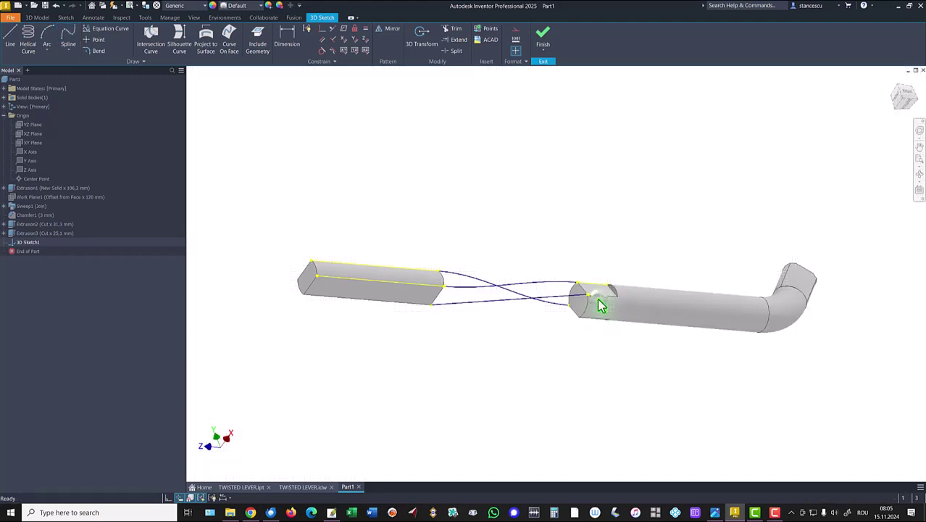
{"action": "left_click", "coordinate": [324, 51]}
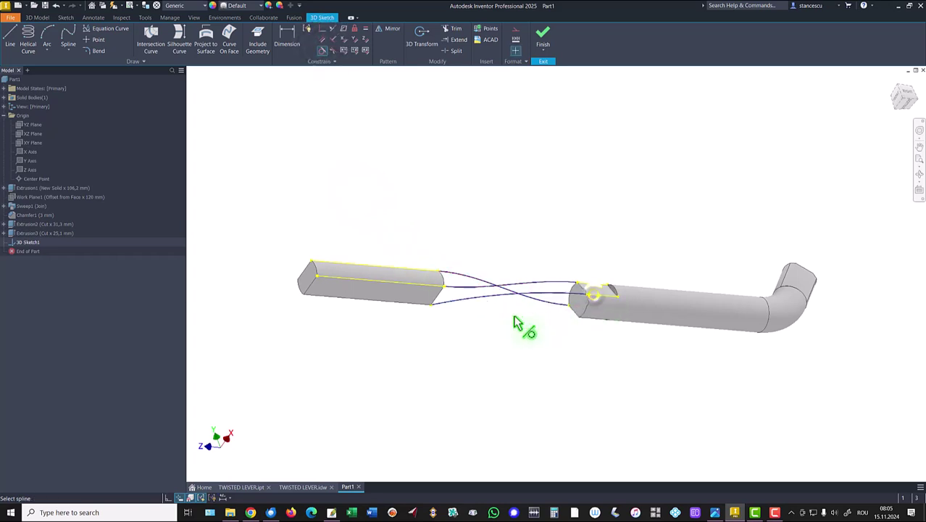
{"action": "left_click", "coordinate": [418, 305]}
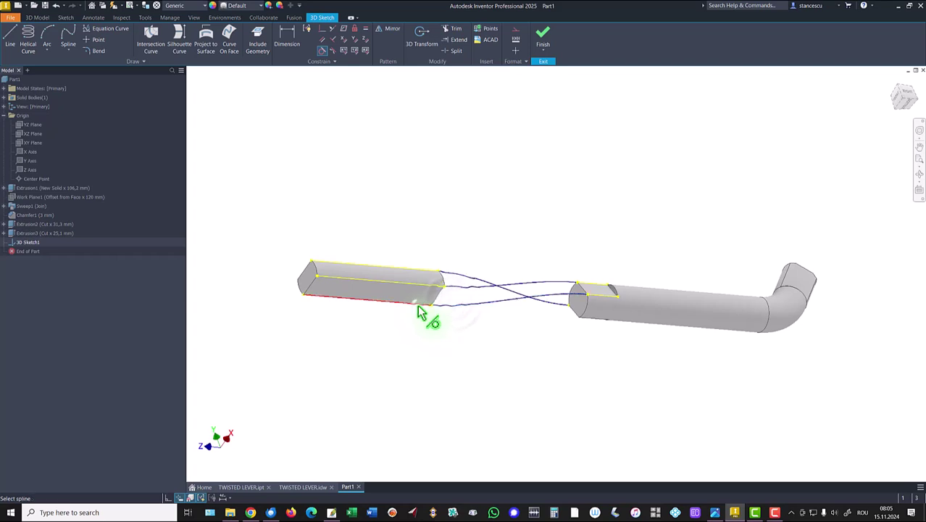
Draw a fourth spline from the flat bar's far upper end corner to the lower corner of the rod's far flat.
{"action": "middle_click_drag", "start_coordinate": [445, 338], "coordinate": [505, 340], "text": "shift"}
{"action": "left_click", "coordinate": [68, 37]}
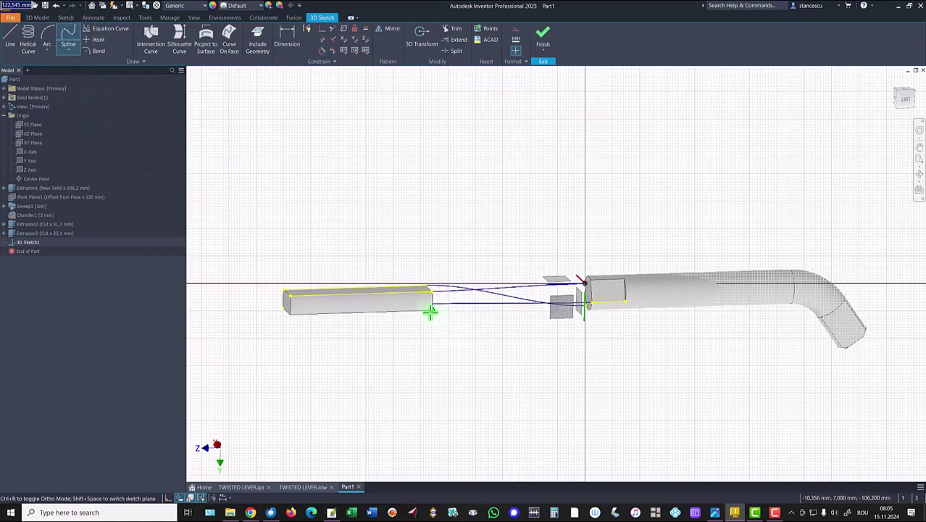
{"action": "left_click", "coordinate": [431, 312]}
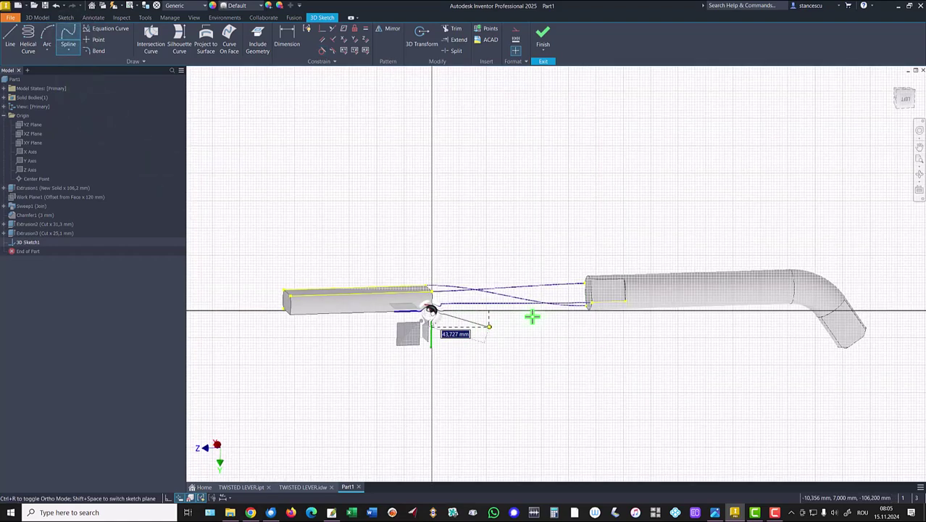
{"action": "left_click", "coordinate": [591, 280]}
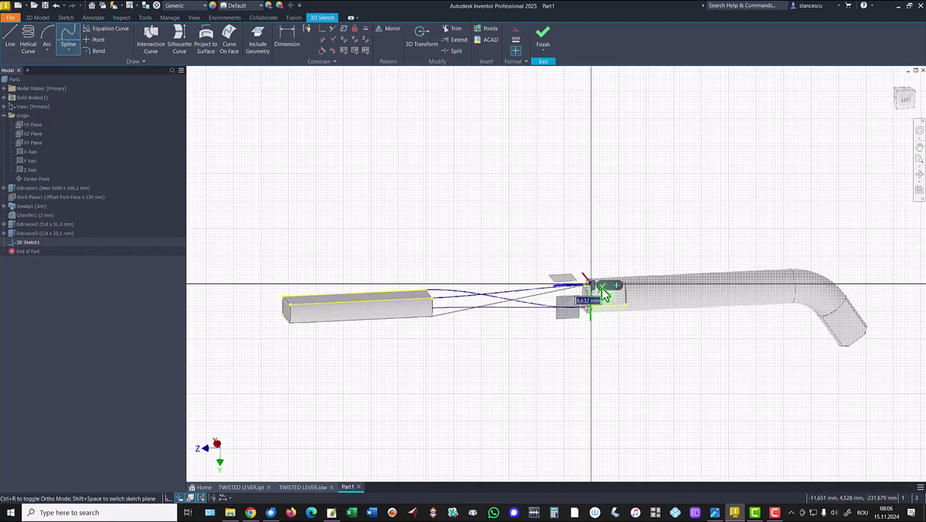
{"action": "left_click", "coordinate": [605, 286]}
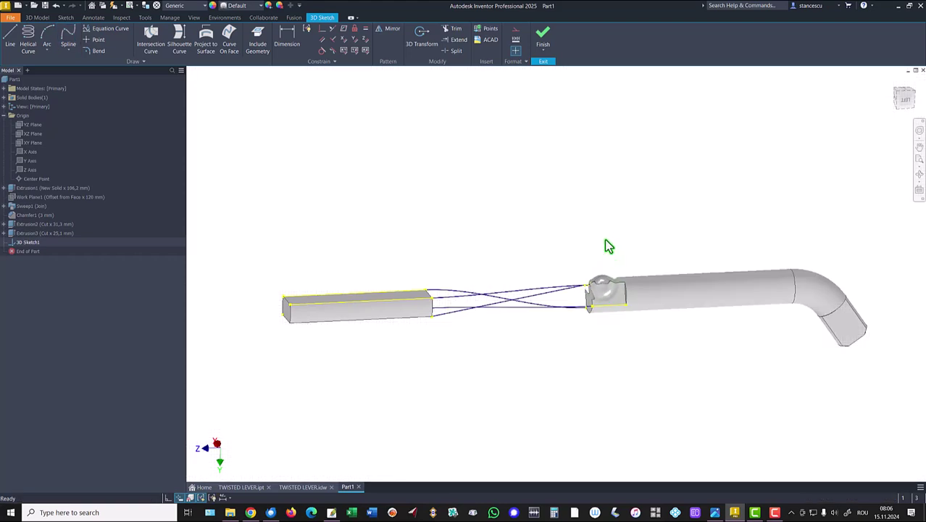
Make the fourth spline tangent to the bar's far upper long edge and the lower edge of the rod's far flat.
{"action": "left_click", "coordinate": [321, 53]}
{"action": "left_click", "coordinate": [446, 313]}
{"action": "left_click", "coordinate": [429, 324]}
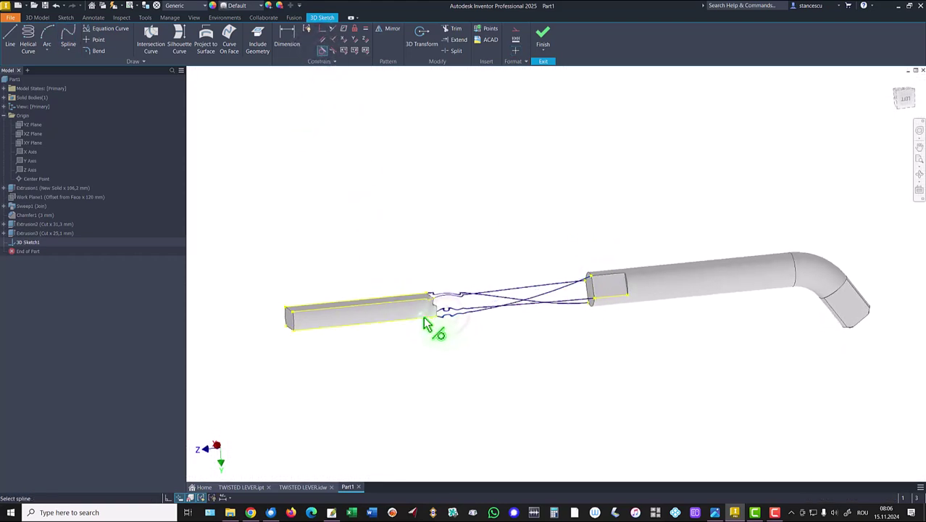
{"action": "left_click", "coordinate": [566, 304]}
{"action": "left_click", "coordinate": [605, 297]}
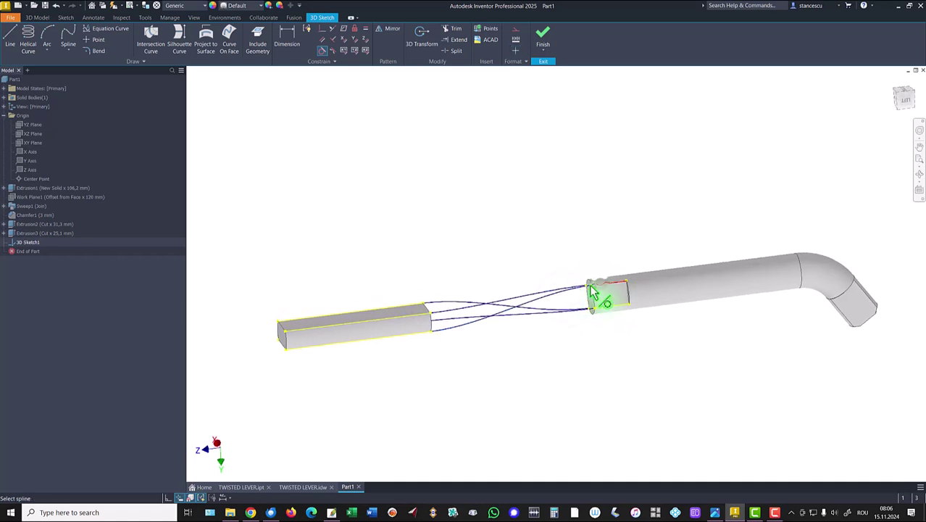
{"action": "key", "text": "Escape"}
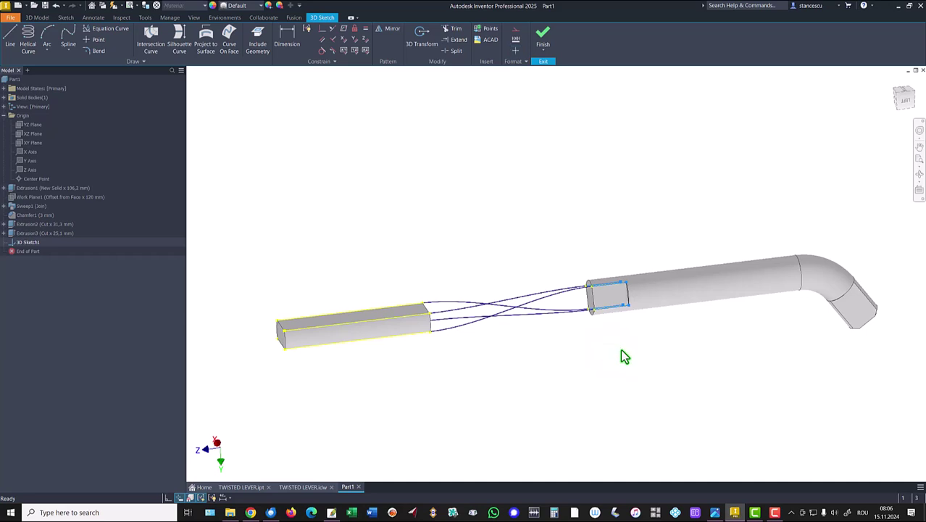
Convert the included straight edges on the rod's flats and the flat bar to construction geometry and finish the 3D sketch.
{"action": "right_click", "coordinate": [605, 366]}
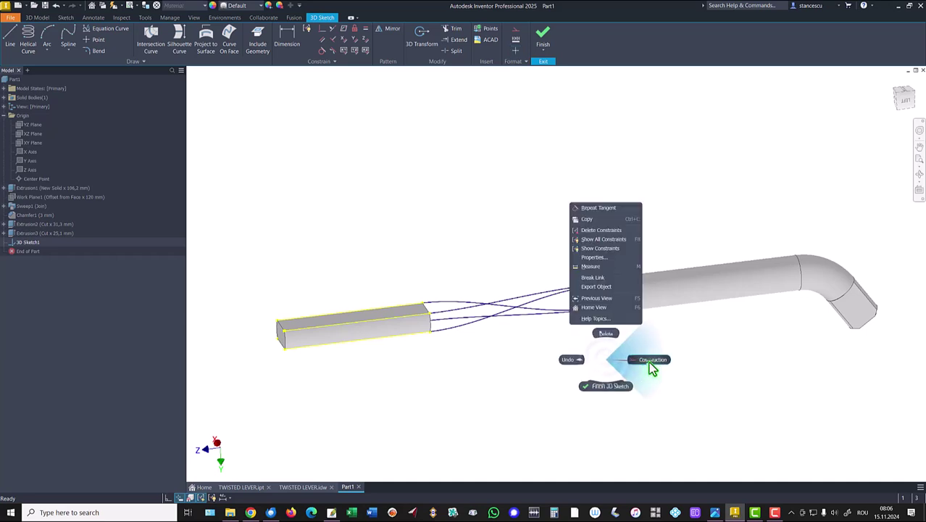
{"action": "left_click", "coordinate": [648, 364]}
{"action": "left_click_drag", "start_coordinate": [380, 257], "coordinate": [324, 387]}
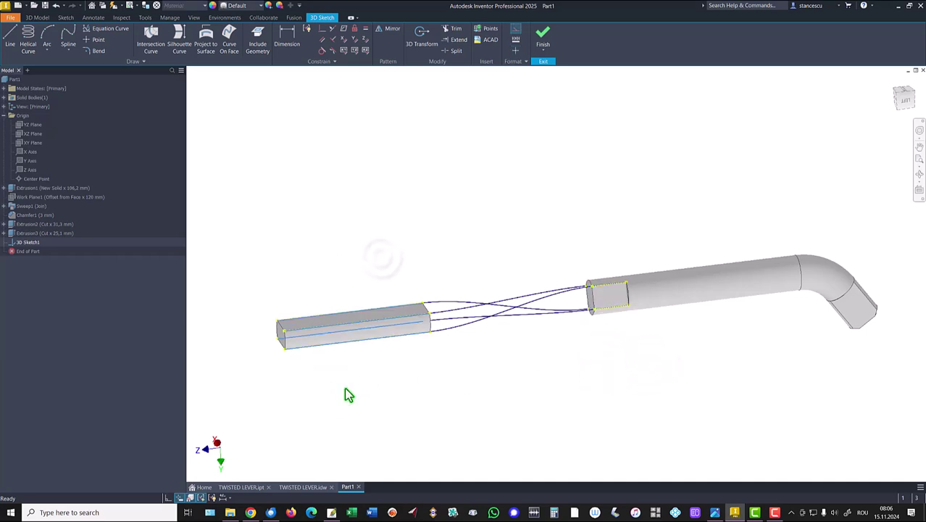
{"action": "right_click", "coordinate": [425, 380]}
{"action": "left_click", "coordinate": [468, 382]}
{"action": "left_click", "coordinate": [559, 154]}
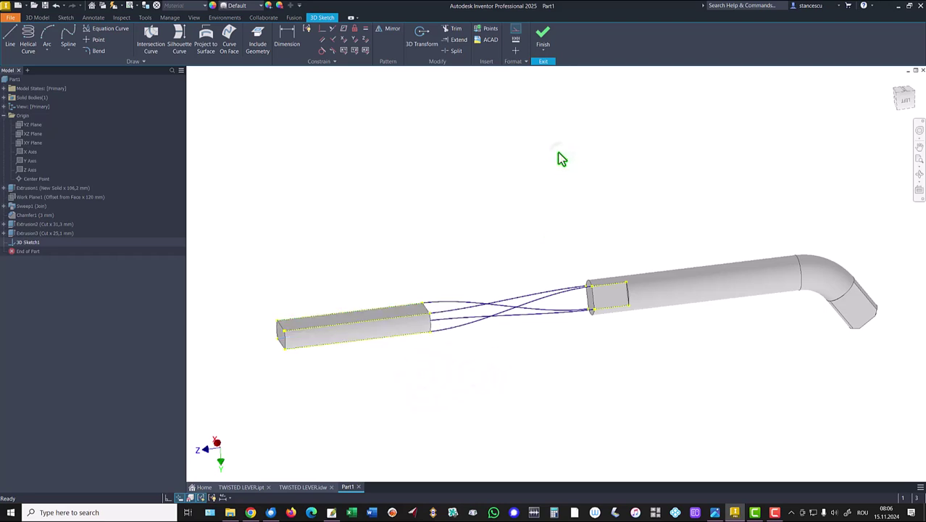
{"action": "key", "text": "F6"}
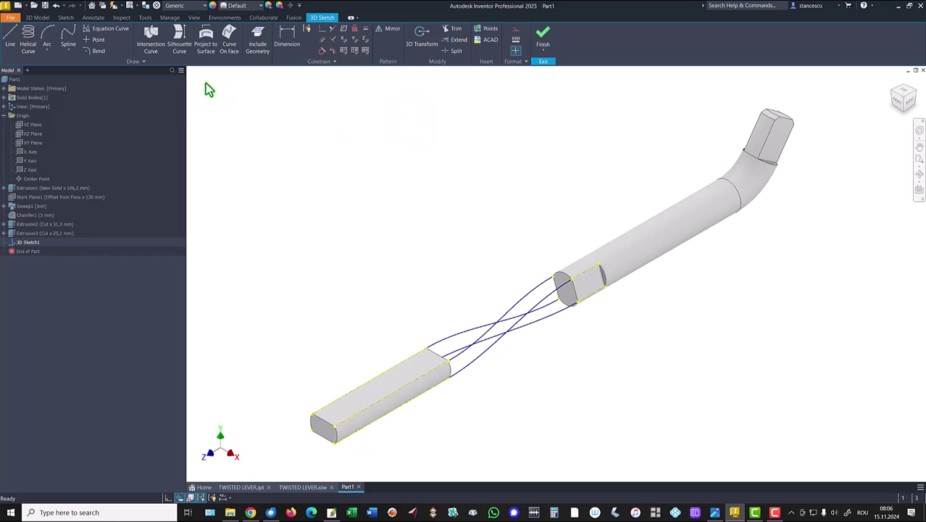
{"action": "left_click", "coordinate": [542, 42]}
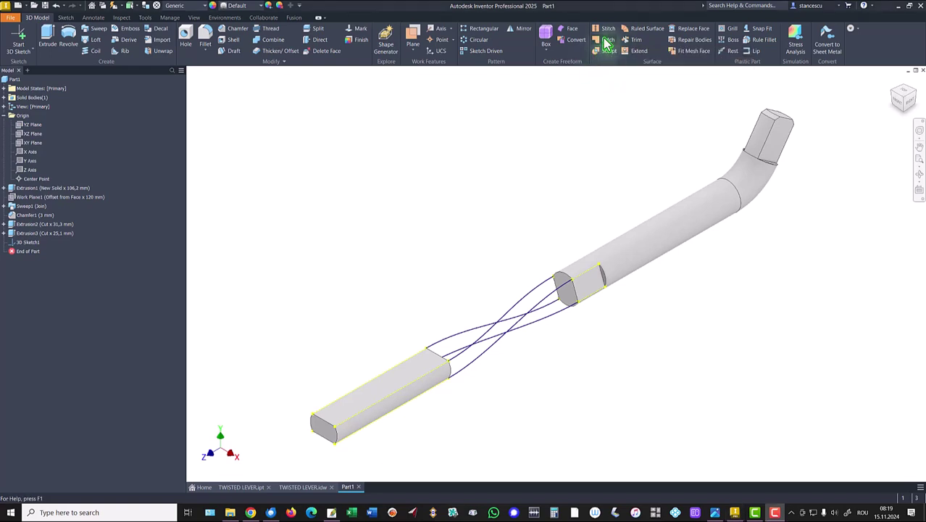
Create a boundary patch bounded by the rod end's upper arc, the flat bar's near end arc and the two splines joining them.
{"action": "left_click", "coordinate": [606, 40]}
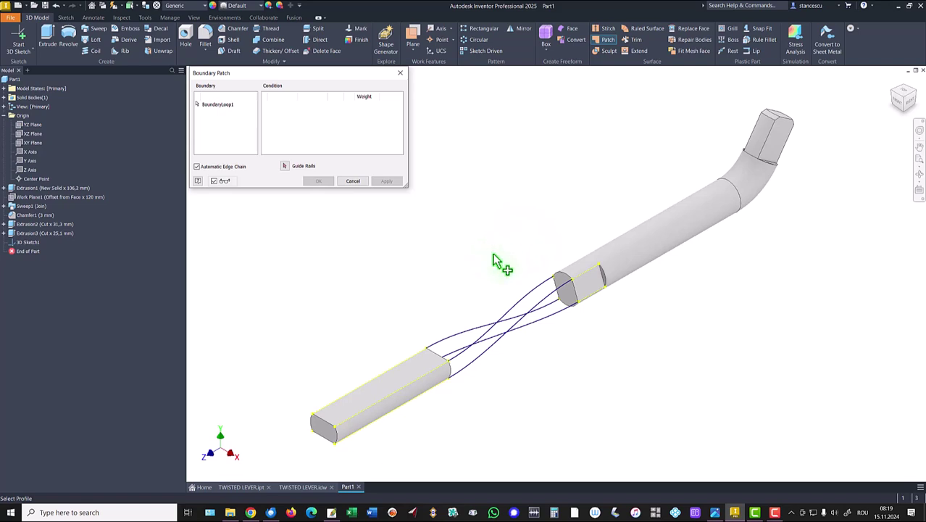
{"action": "left_click", "coordinate": [568, 281]}
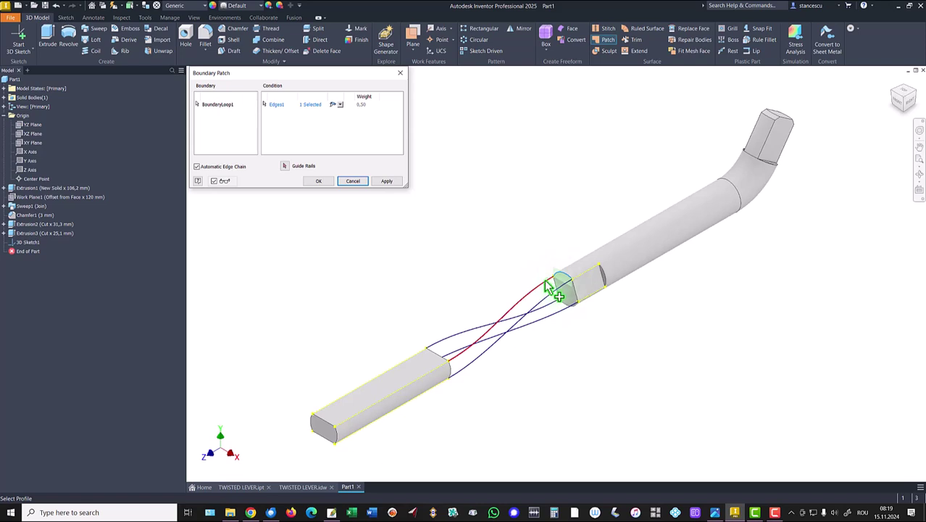
{"action": "left_click", "coordinate": [453, 371]}
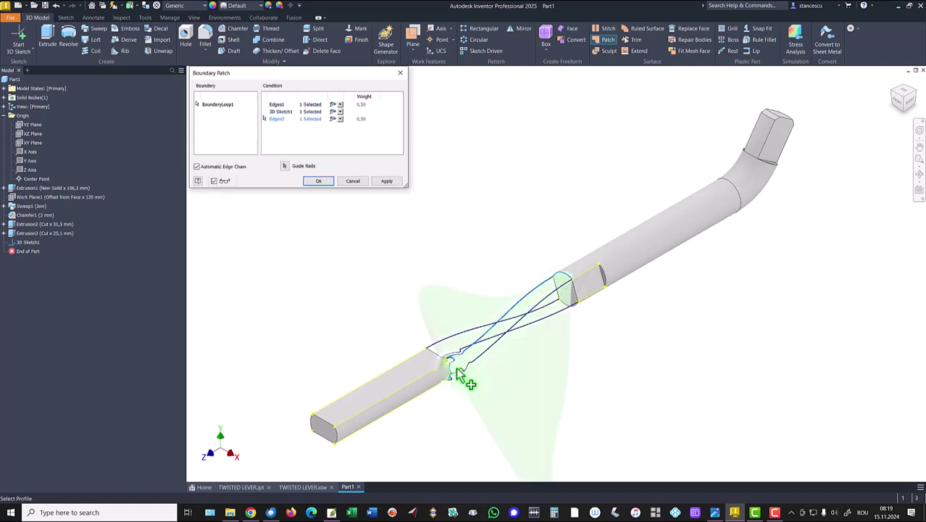
{"action": "left_click", "coordinate": [465, 374]}
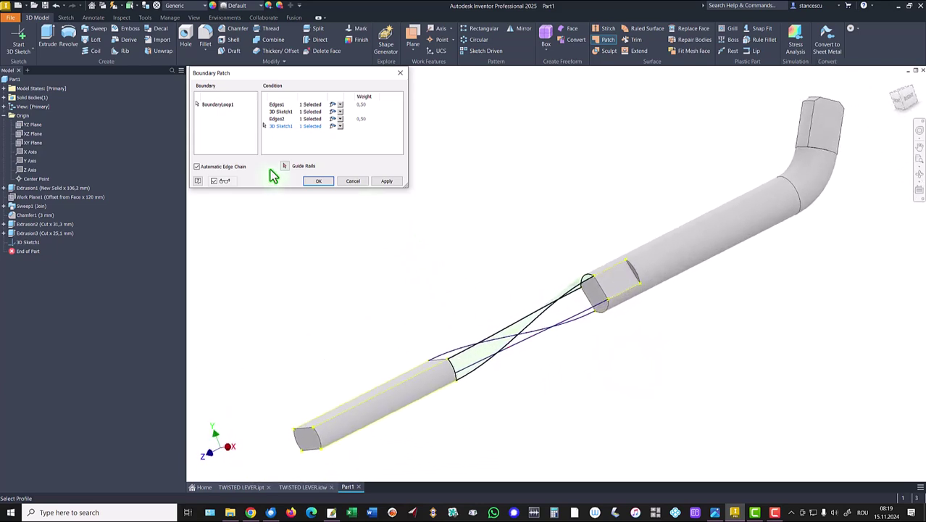
{"action": "left_click", "coordinate": [387, 181]}
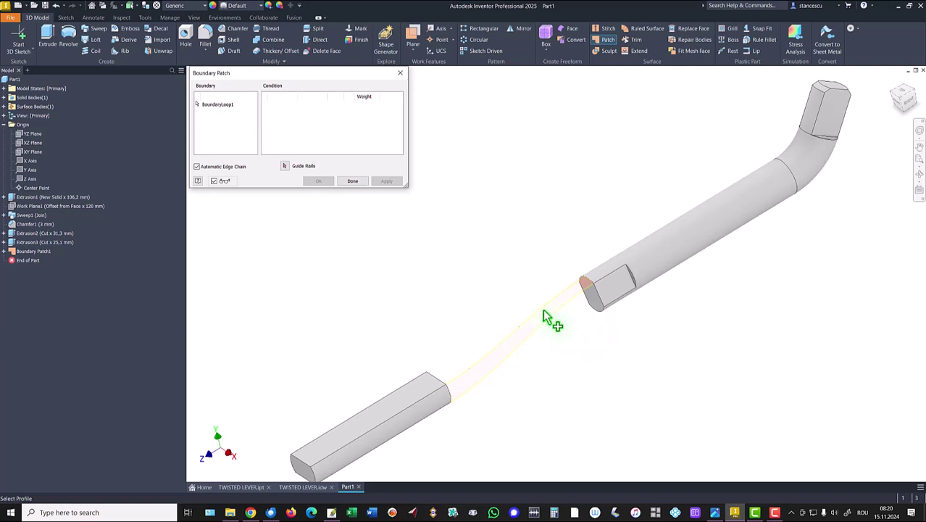
{"action": "left_click", "coordinate": [351, 182]}
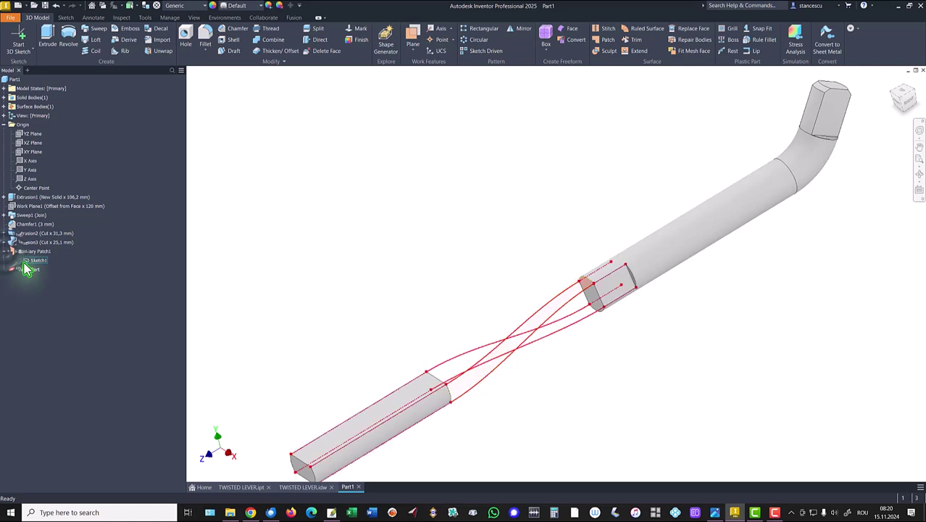
Share the 3D sketch used by the boundary patch.
{"action": "left_click", "coordinate": [27, 261]}
{"action": "right_click", "coordinate": [28, 264]}
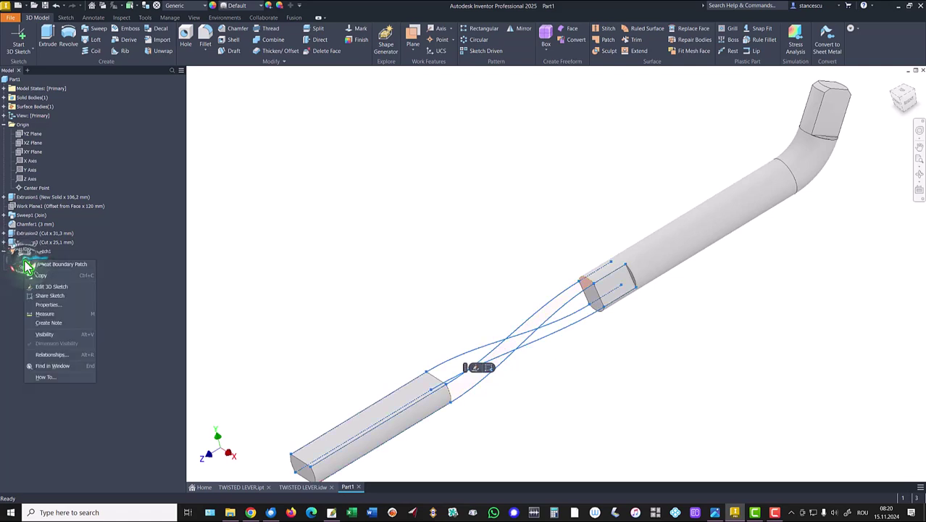
{"action": "left_click", "coordinate": [50, 296]}
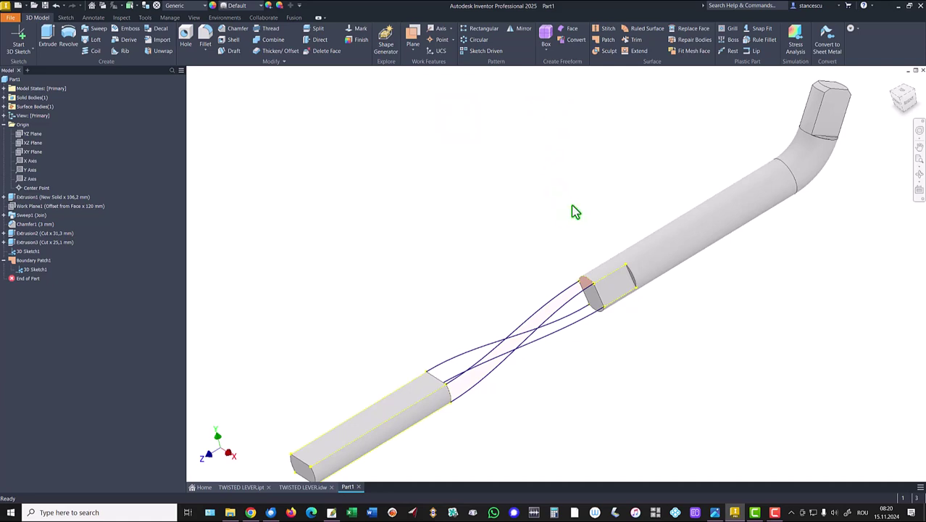
Set the in-canvas color scheme to High Contrast in the application options and apply it.
{"action": "right_click", "coordinate": [528, 221]}
{"action": "key", "text": "alt"}
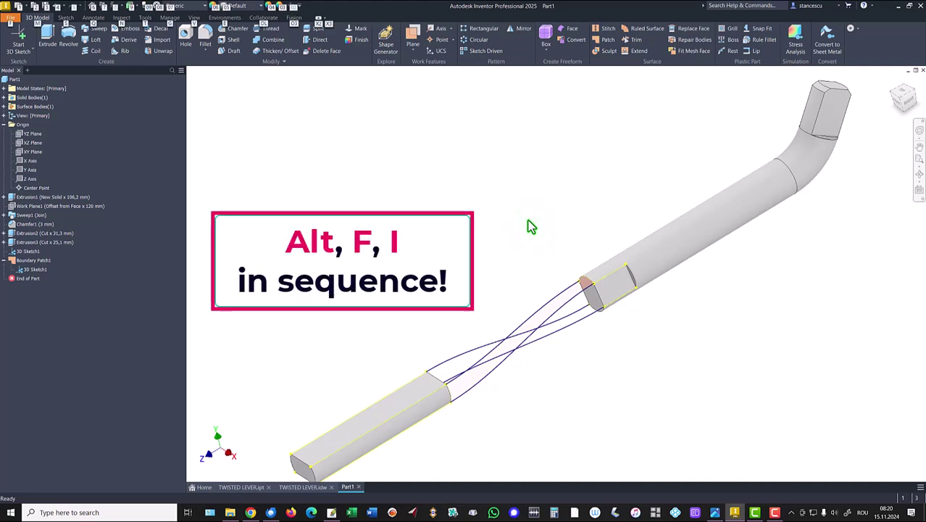
{"action": "key", "text": "f"}
{"action": "key", "text": "i"}
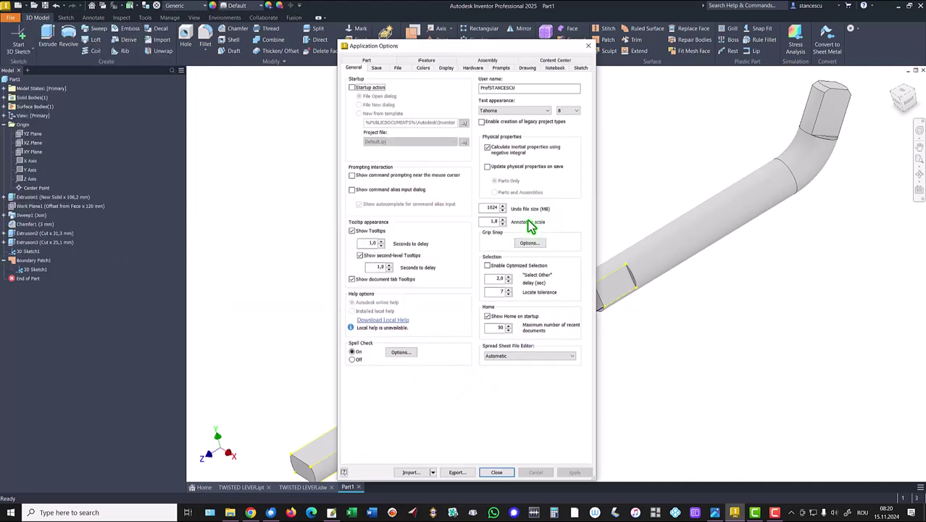
{"action": "left_click", "coordinate": [427, 68]}
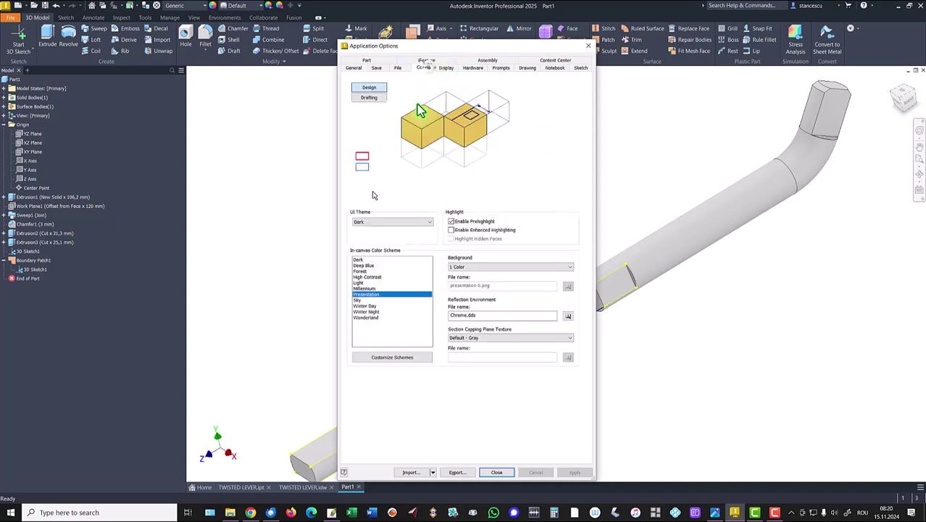
{"action": "left_click", "coordinate": [370, 278]}
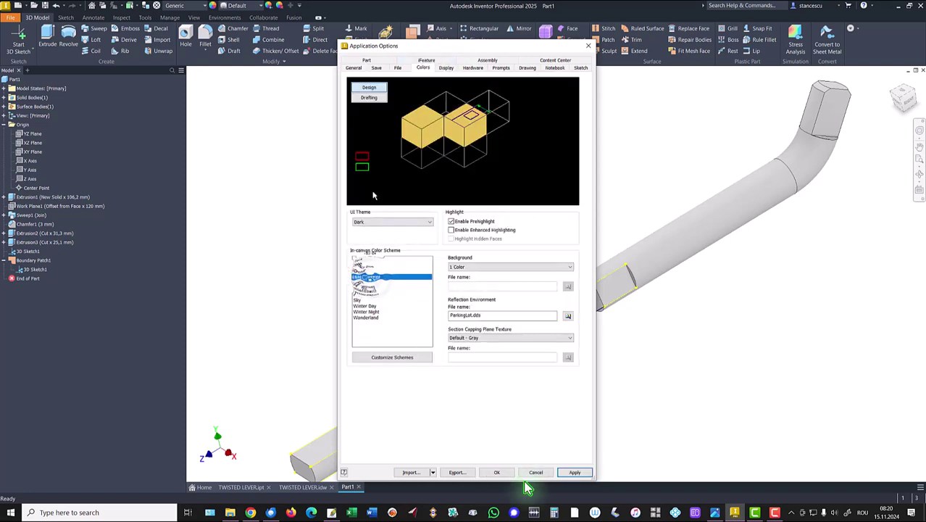
{"action": "left_click", "coordinate": [504, 473]}
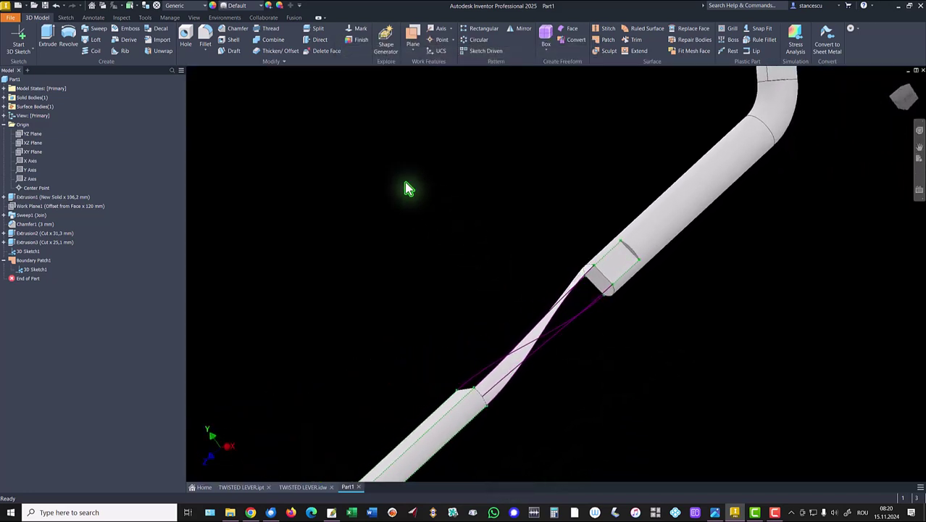
Create a boundary patch bounded by the end edge of the rod's near flat, the flat bar's lower straight end edge and the two splines joining them.
{"action": "left_click", "coordinate": [609, 40]}
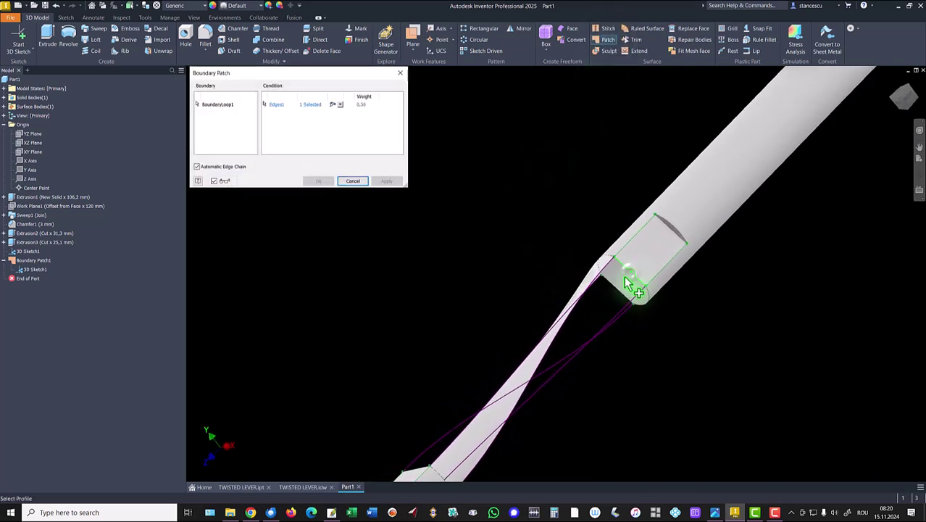
{"action": "left_click", "coordinate": [585, 271]}
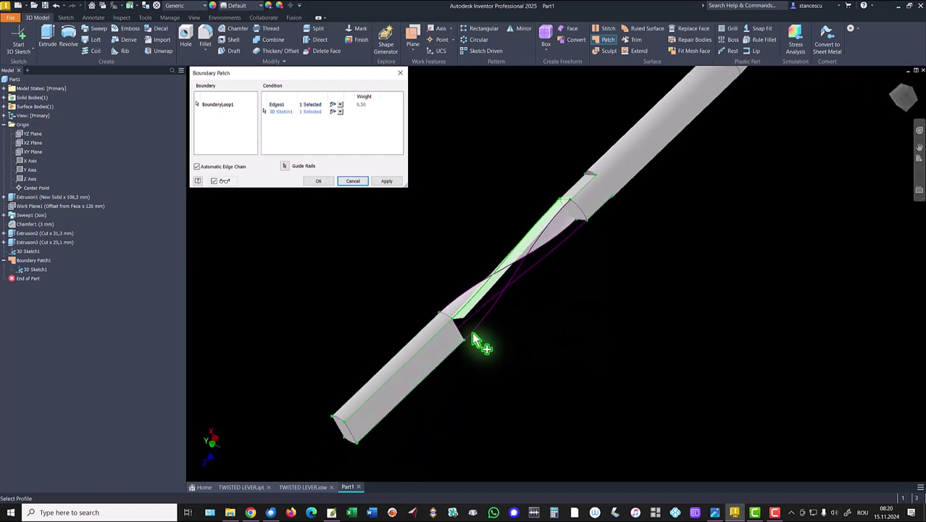
{"action": "left_click", "coordinate": [460, 334]}
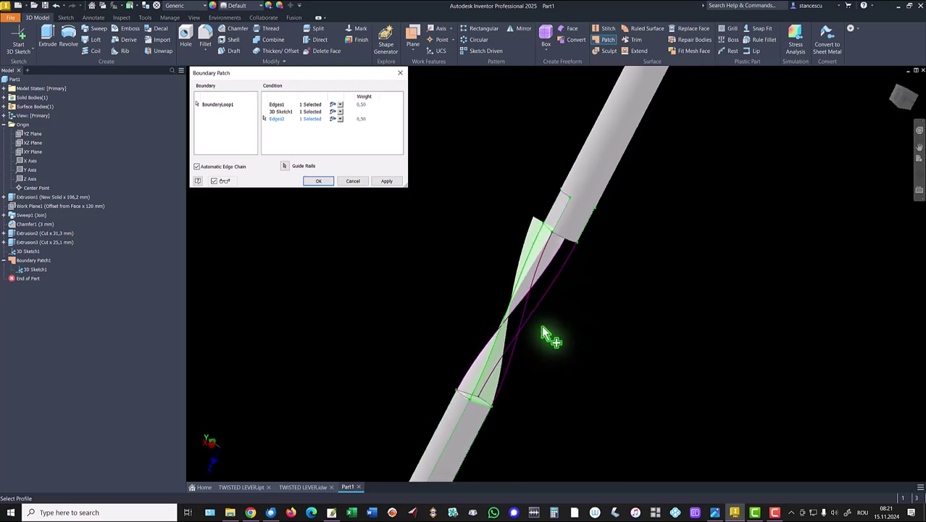
{"action": "left_click", "coordinate": [520, 320]}
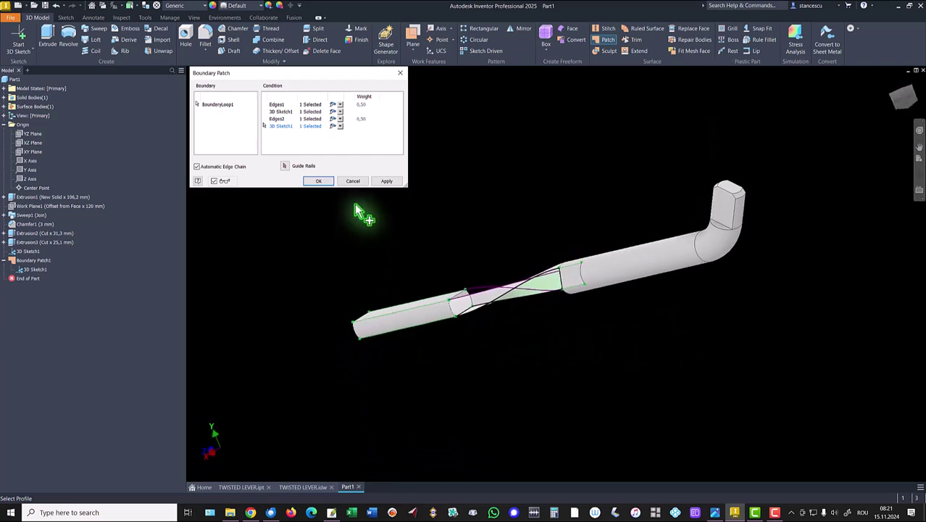
{"action": "left_click", "coordinate": [388, 182]}
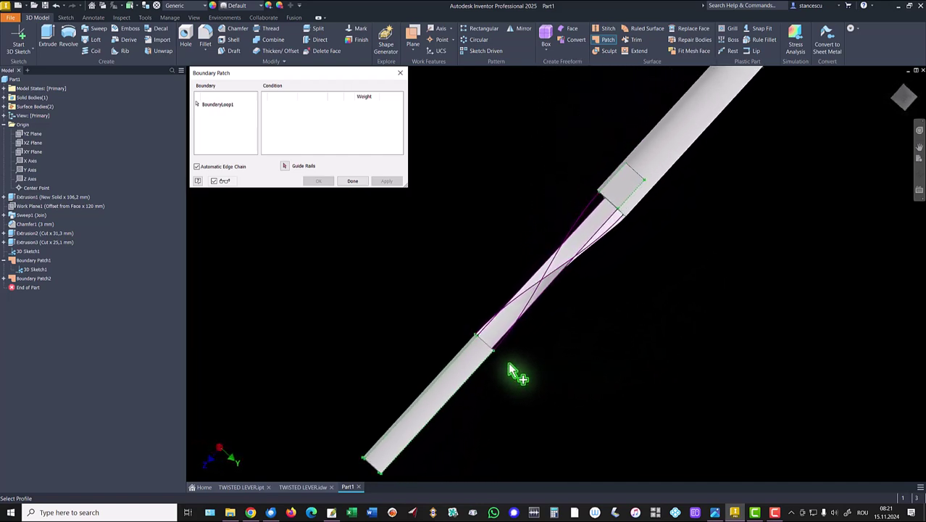
Create a boundary patch bounded by the flat bar's far end arc, the rod end's lower arc and the two splines joining them.
{"action": "left_click", "coordinate": [483, 341]}
{"action": "left_click", "coordinate": [530, 310]}
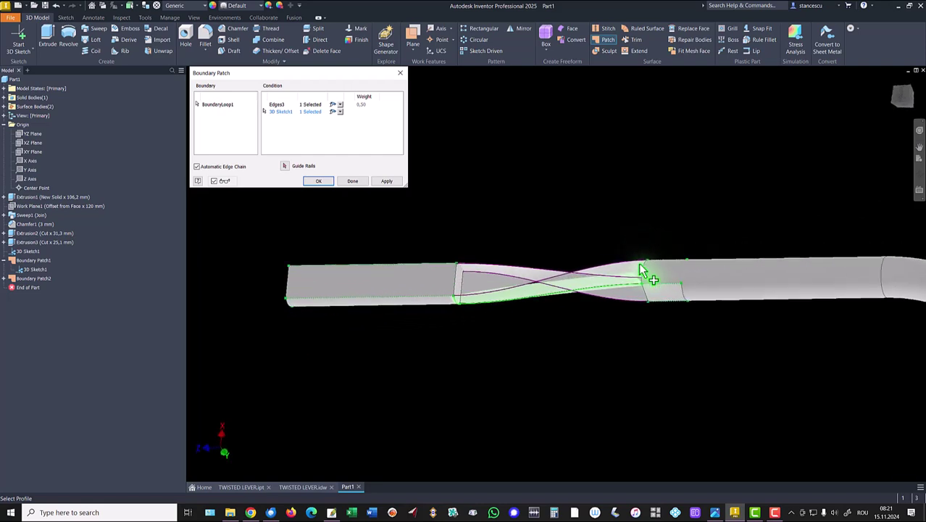
{"action": "left_click", "coordinate": [647, 279]}
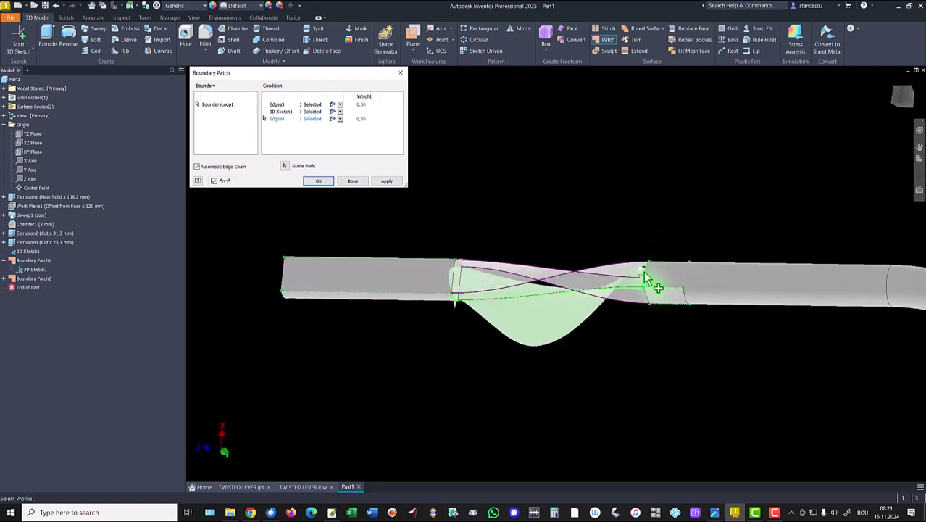
{"action": "left_click", "coordinate": [598, 266]}
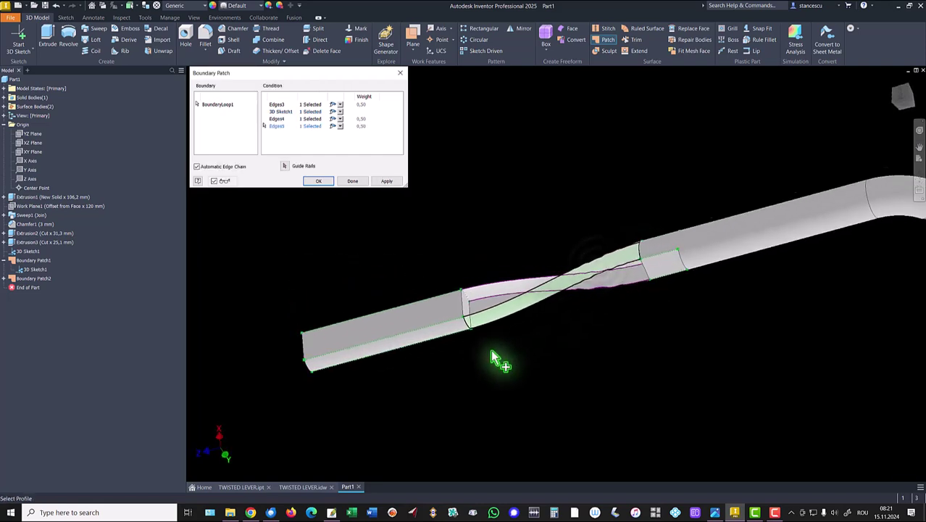
{"action": "left_click", "coordinate": [386, 181]}
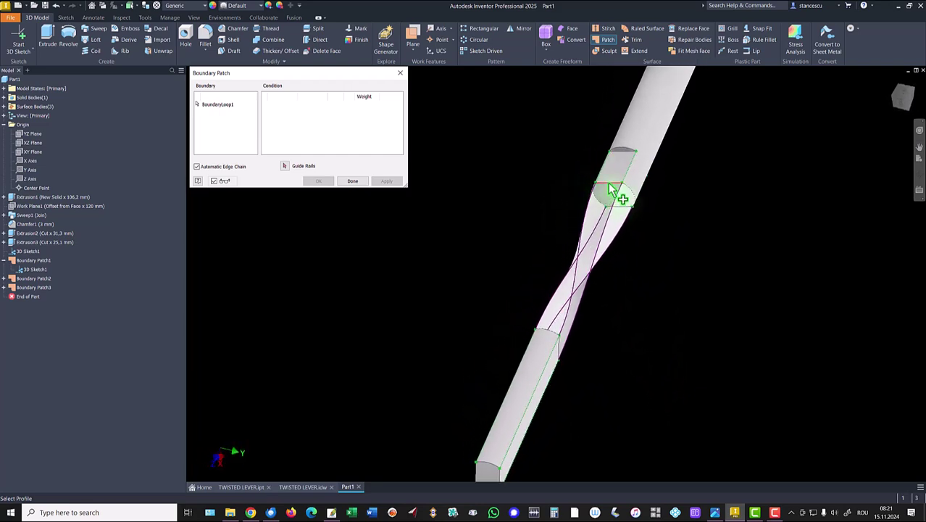
Close the twist with a boundary patch bounded by the rod's far flat end edge, the flat bar's upper straight end edge and their two splines.
{"action": "left_click", "coordinate": [588, 215]}
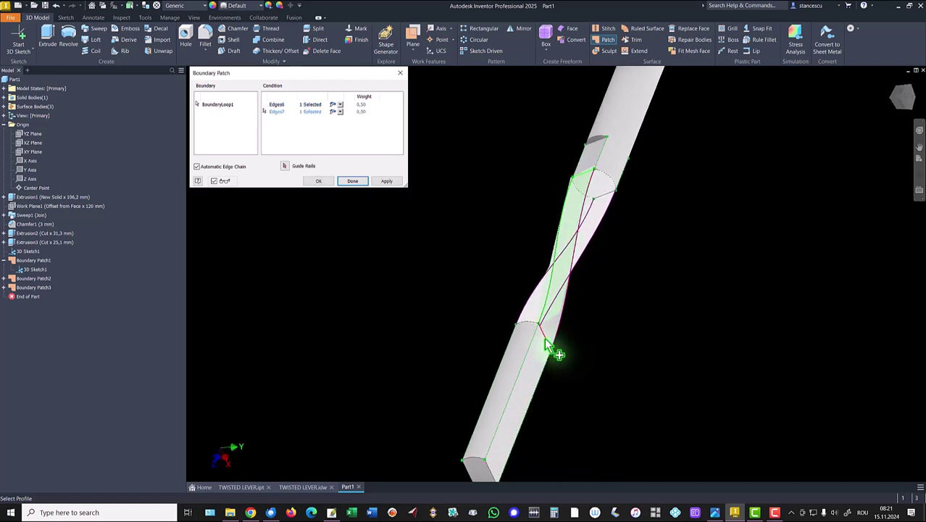
{"action": "left_click", "coordinate": [545, 339]}
{"action": "left_click", "coordinate": [554, 309]}
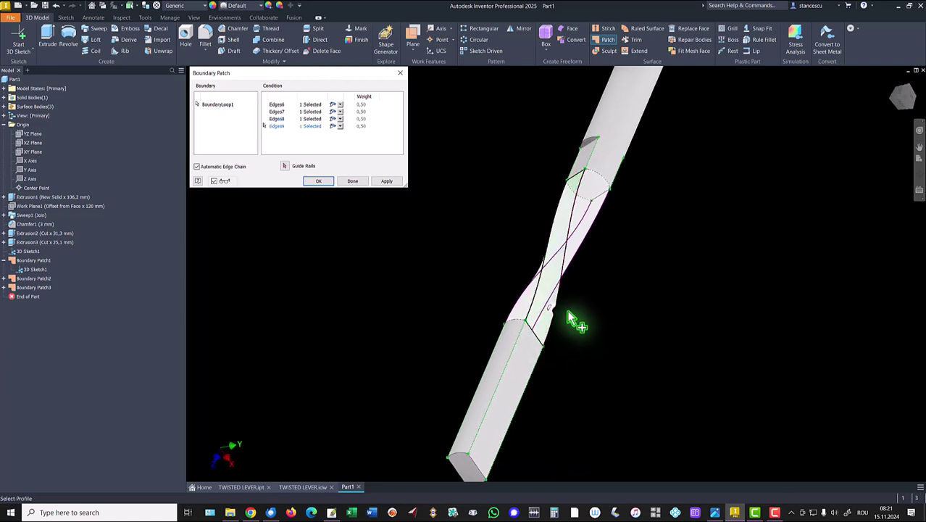
{"action": "left_click", "coordinate": [319, 182]}
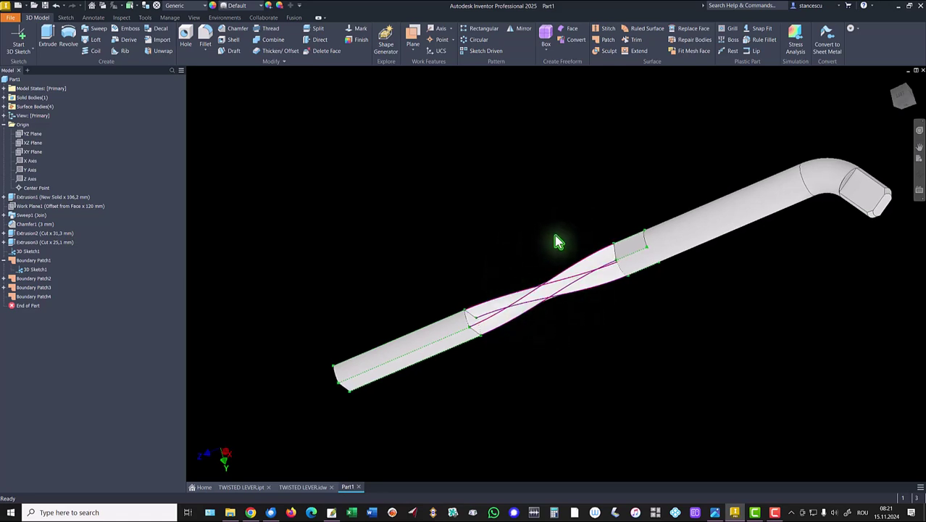
Sculpt the twisted section into solid material using the four boundary patches between the flat bar and the rod.
{"action": "key", "text": "F6"}
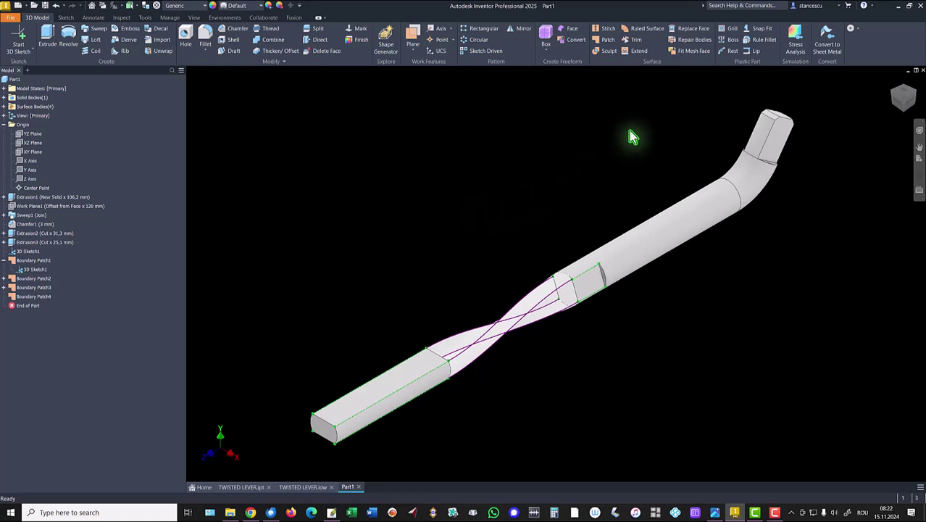
{"action": "left_click", "coordinate": [608, 50]}
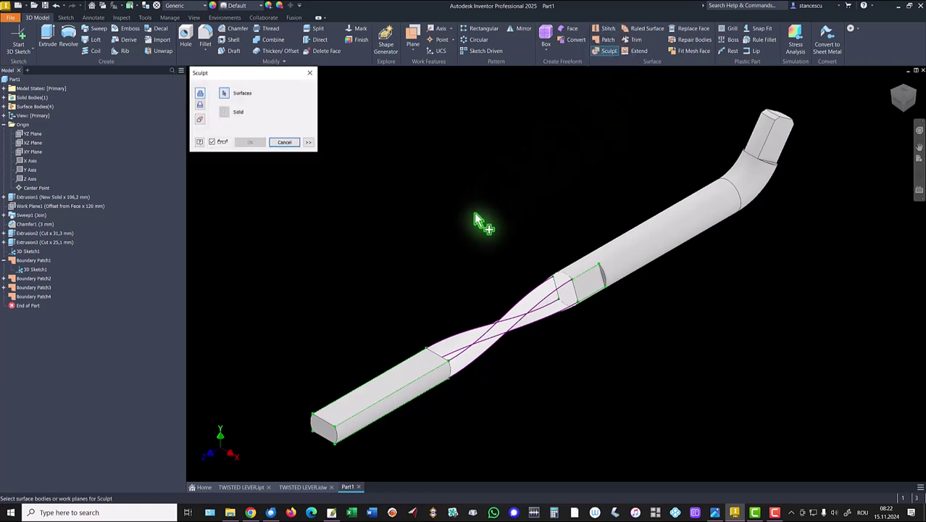
{"action": "left_click", "coordinate": [536, 298]}
{"action": "mouse_move", "coordinate": [535, 298]}
{"action": "middle_mouse_down", "text": "shift"}
{"action": "mouse_move", "coordinate": [487, 308]}
{"action": "mouse_move", "coordinate": [533, 269]}
{"action": "mouse_move", "coordinate": [498, 293]}
{"action": "middle_mouse_up", "text": "shift"}
{"action": "mouse_move", "coordinate": [451, 324]}
{"action": "middle_mouse_down", "text": "shift"}
{"action": "mouse_move", "coordinate": [570, 277]}
{"action": "mouse_move", "coordinate": [478, 282]}
{"action": "middle_mouse_up", "text": "shift"}
{"action": "left_click", "coordinate": [465, 286]}
{"action": "mouse_move", "coordinate": [587, 252]}
{"action": "middle_mouse_down", "text": "shift"}
{"action": "mouse_move", "coordinate": [576, 248]}
{"action": "mouse_move", "coordinate": [438, 313]}
{"action": "mouse_move", "coordinate": [546, 336]}
{"action": "mouse_move", "coordinate": [554, 352]}
{"action": "mouse_move", "coordinate": [548, 258]}
{"action": "mouse_move", "coordinate": [499, 369]}
{"action": "mouse_move", "coordinate": [593, 358]}
{"action": "mouse_move", "coordinate": [661, 304]}
{"action": "mouse_move", "coordinate": [620, 265]}
{"action": "mouse_move", "coordinate": [470, 347]}
{"action": "mouse_move", "coordinate": [567, 359]}
{"action": "mouse_move", "coordinate": [425, 383]}
{"action": "mouse_move", "coordinate": [371, 270]}
{"action": "middle_mouse_up", "text": "shift"}
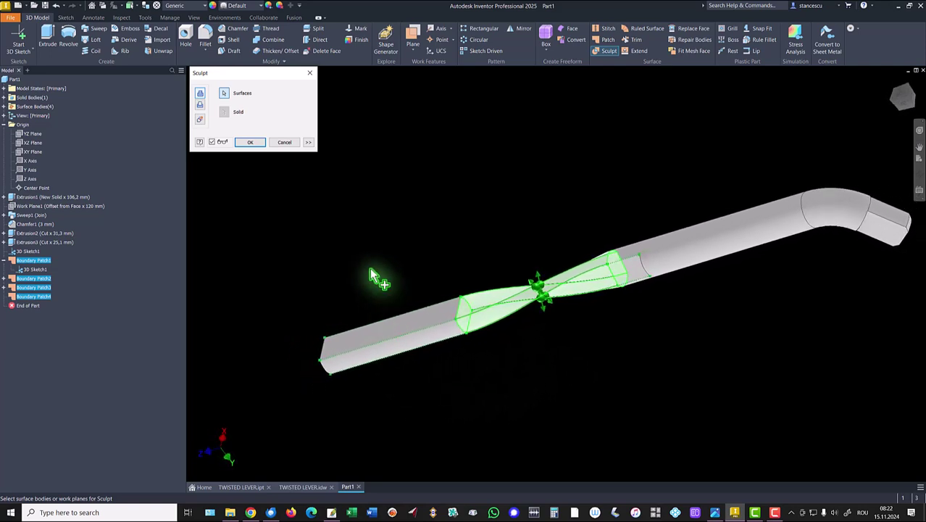
{"action": "left_click", "coordinate": [246, 143]}
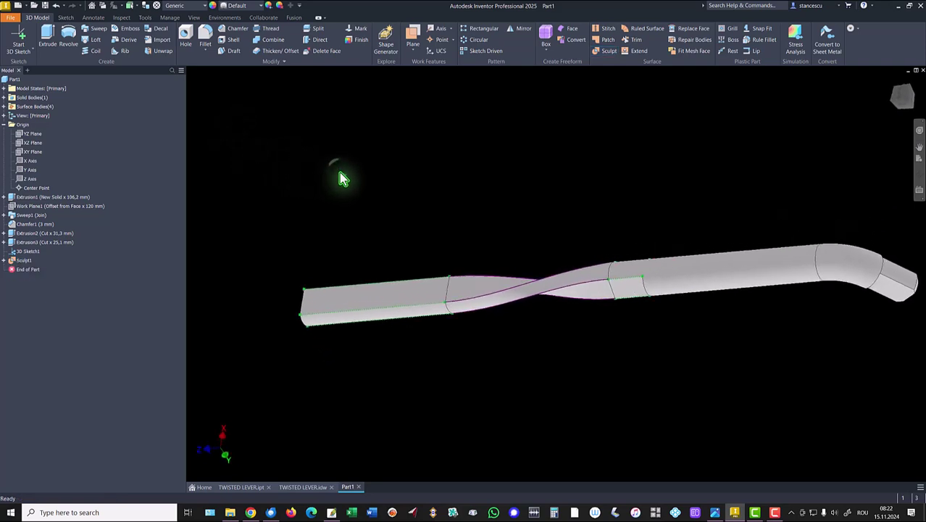
Hide the 3D sketch containing the twist splines and return to the home view.
{"action": "right_click", "coordinate": [16, 255]}
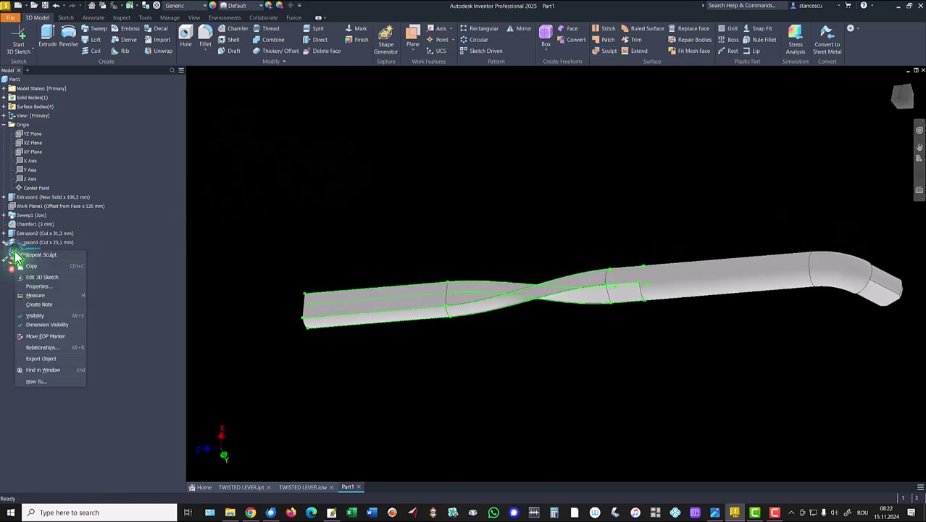
{"action": "left_click", "coordinate": [35, 317]}
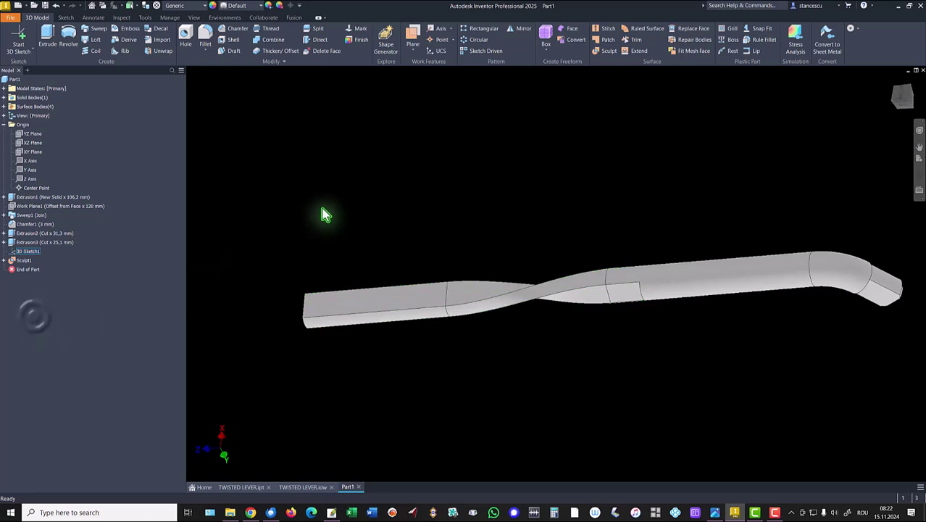
{"action": "key", "text": "F6"}
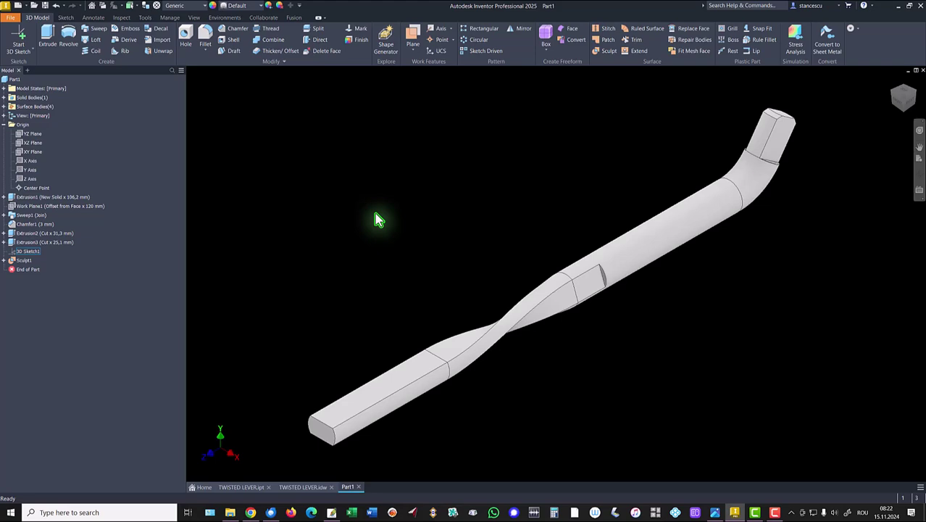
Set the in-canvas color scheme to Presentation in the application options and apply it.
{"action": "key", "text": "alt"}
{"action": "key", "text": "f"}
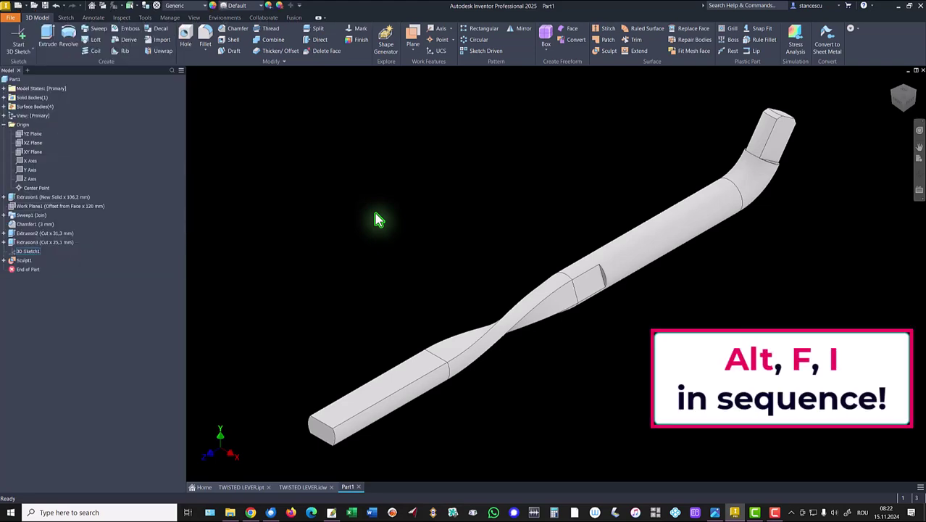
{"action": "key", "text": "i"}
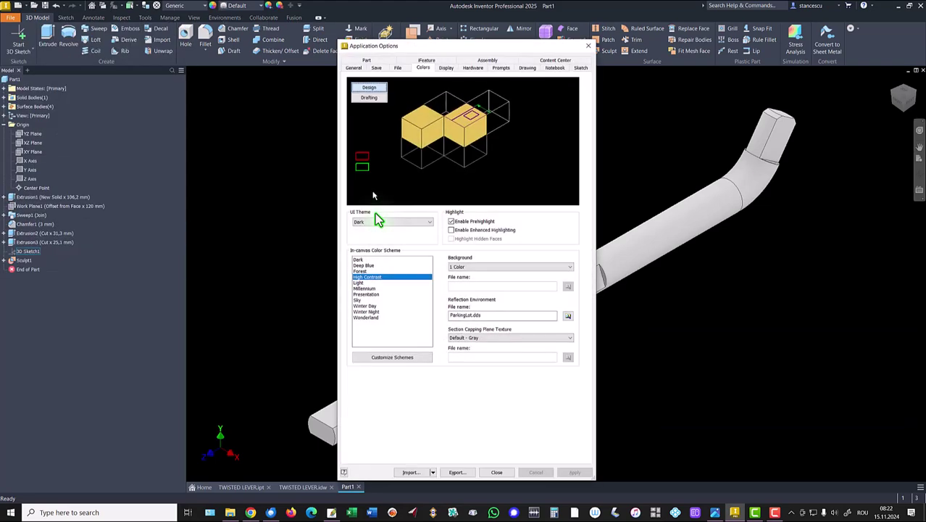
{"action": "left_click", "coordinate": [368, 294]}
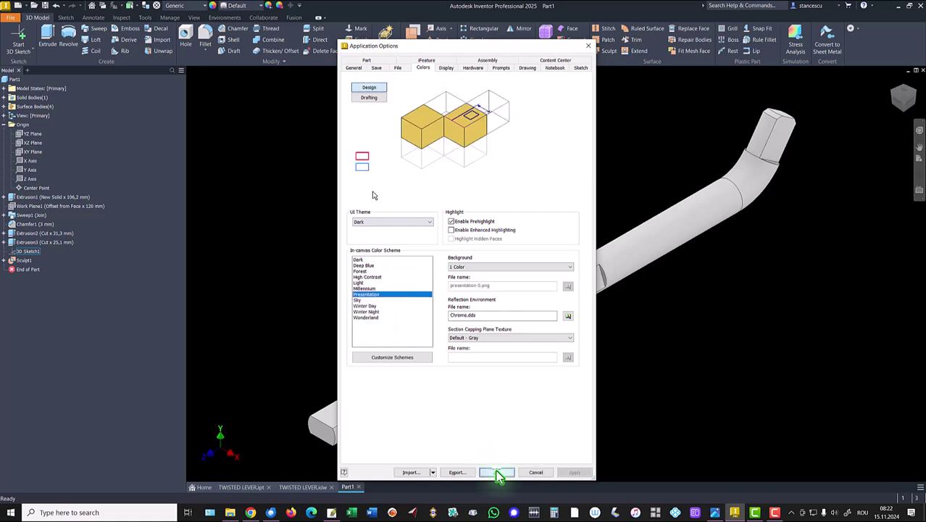
{"action": "left_click", "coordinate": [497, 472]}
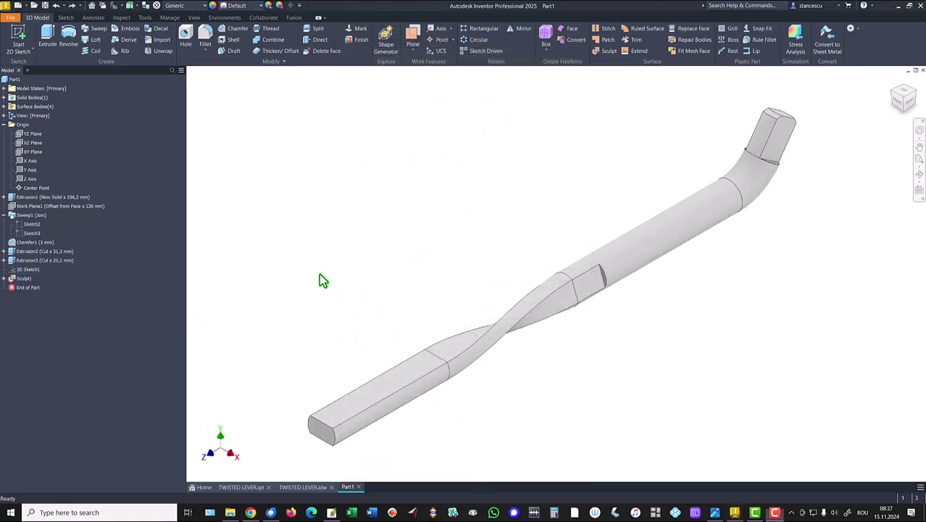
Consult the Ø14 hole positions in the TWISTED LEVER.idw drawing, and in Part1 start a sketch on the XZ plane with sliced graphics.
{"action": "left_click", "coordinate": [299, 487]}
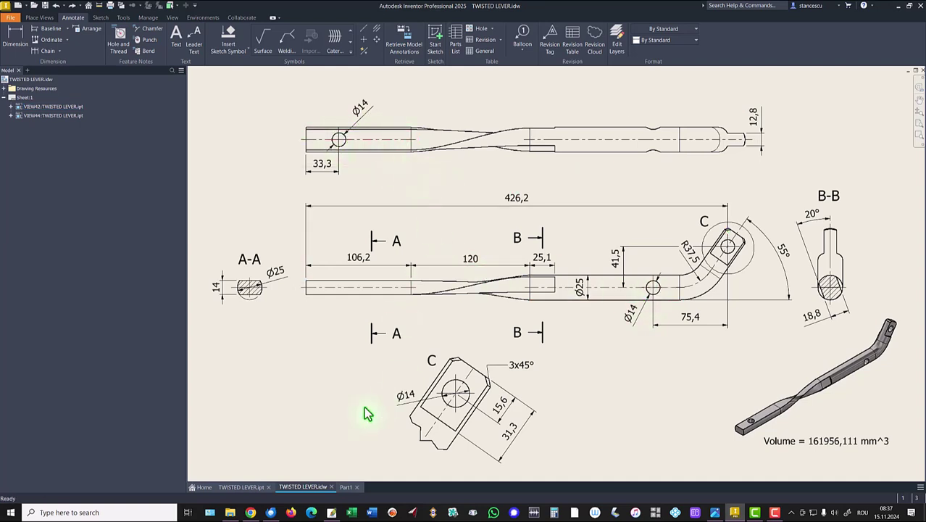
{"action": "left_click", "coordinate": [297, 408]}
{"action": "left_click", "coordinate": [657, 313]}
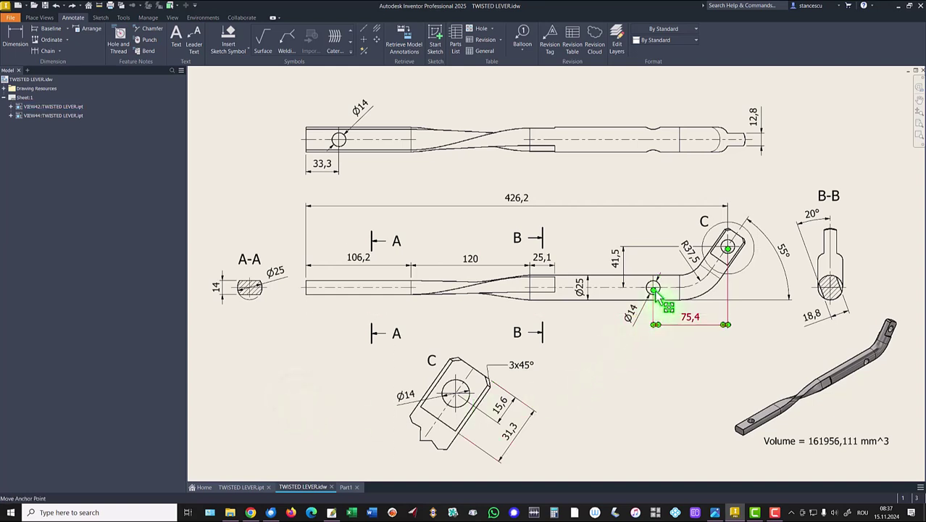
{"action": "left_click", "coordinate": [348, 487]}
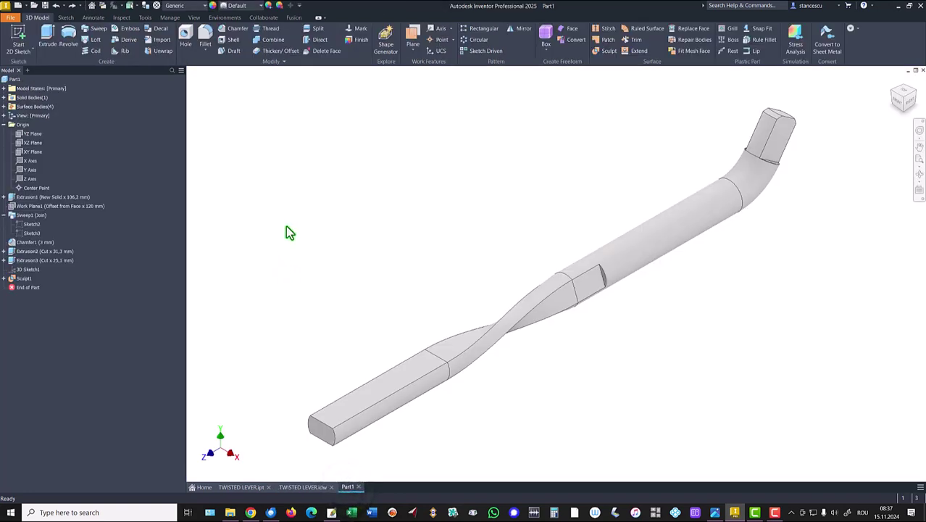
{"action": "left_click", "coordinate": [29, 144]}
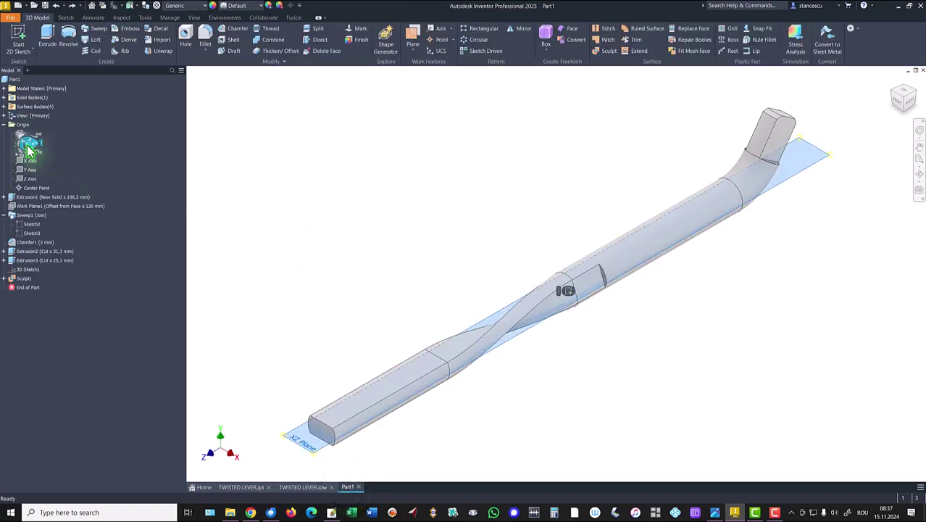
{"action": "left_click", "coordinate": [570, 291]}
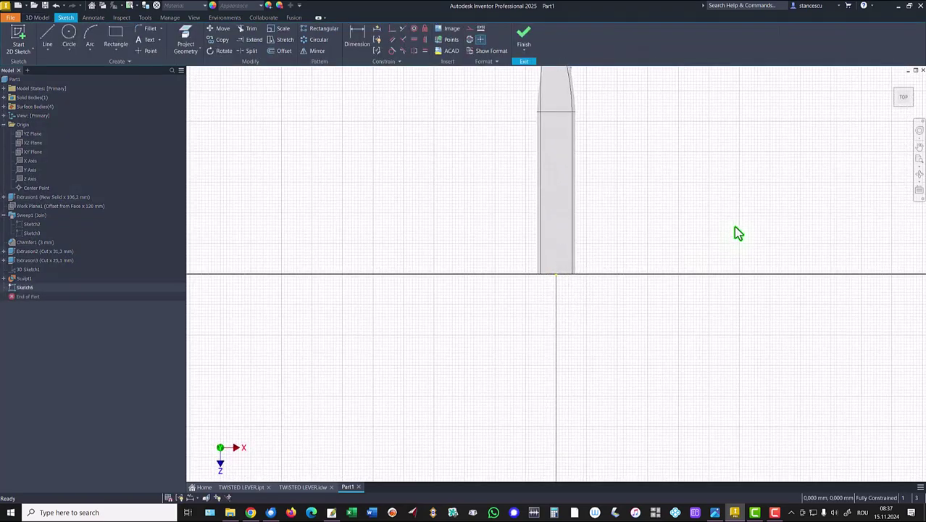
{"action": "key", "text": "F5"}
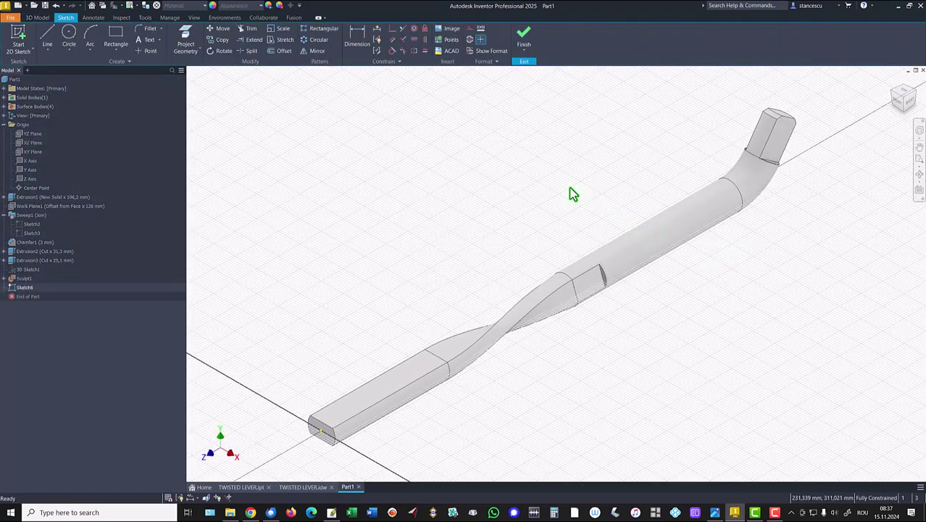
{"action": "key", "text": "F7"}
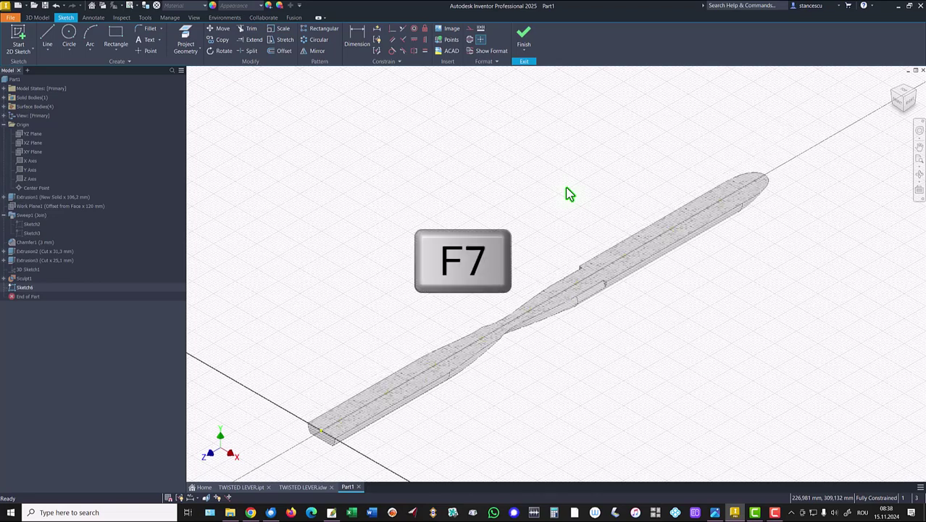
Sketch a straight line crossing the round rod perpendicular to its axis, extending past both sides.
{"action": "left_click", "coordinate": [47, 36]}
{"action": "left_click", "coordinate": [578, 218]}
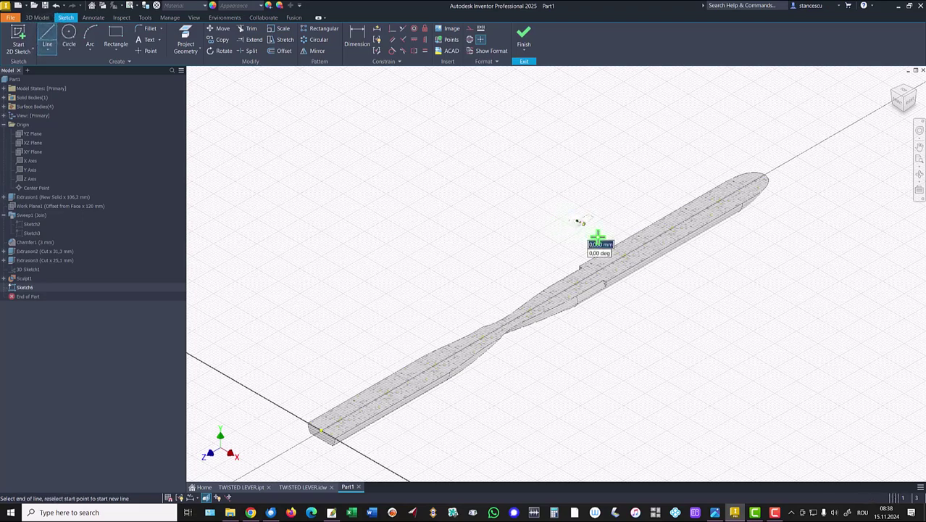
{"action": "left_click", "coordinate": [674, 275]}
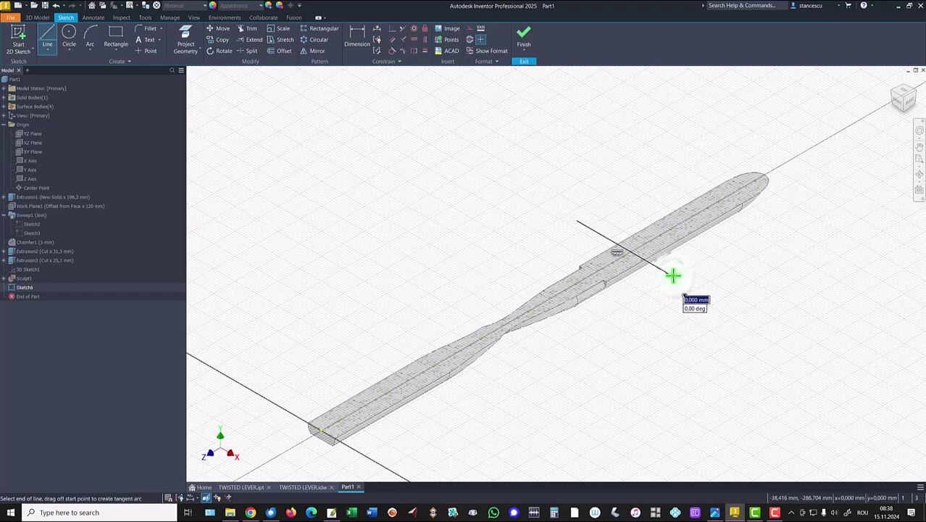
{"action": "key", "text": "Escape"}
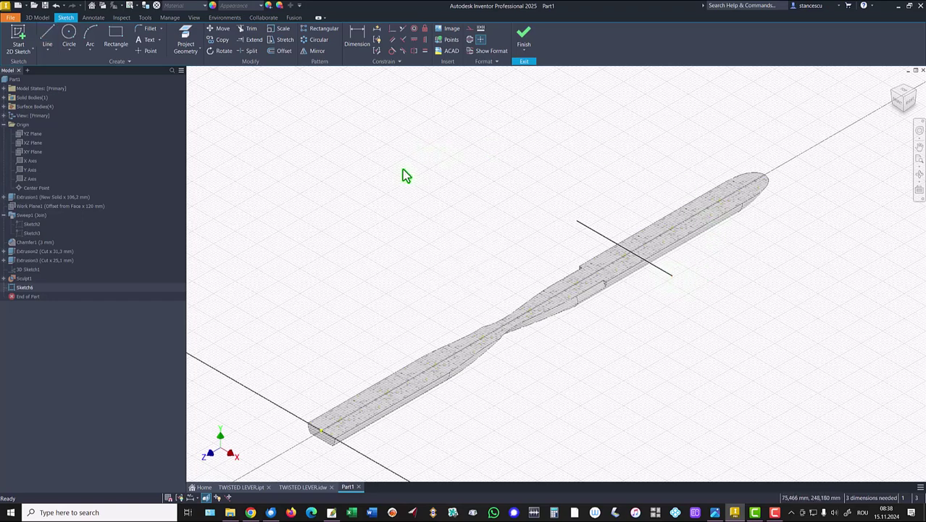
Show the sweep path sketch Sketch3, project the point located by its 426.2 and 41.5 dimensions into the current sketch, and hide Sketch3 again.
{"action": "right_click", "coordinate": [19, 236]}
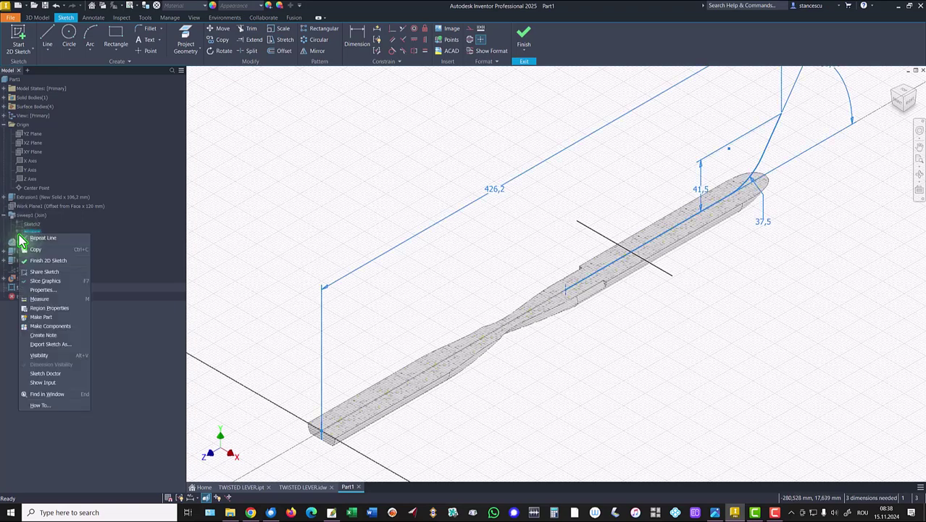
{"action": "left_click", "coordinate": [41, 355]}
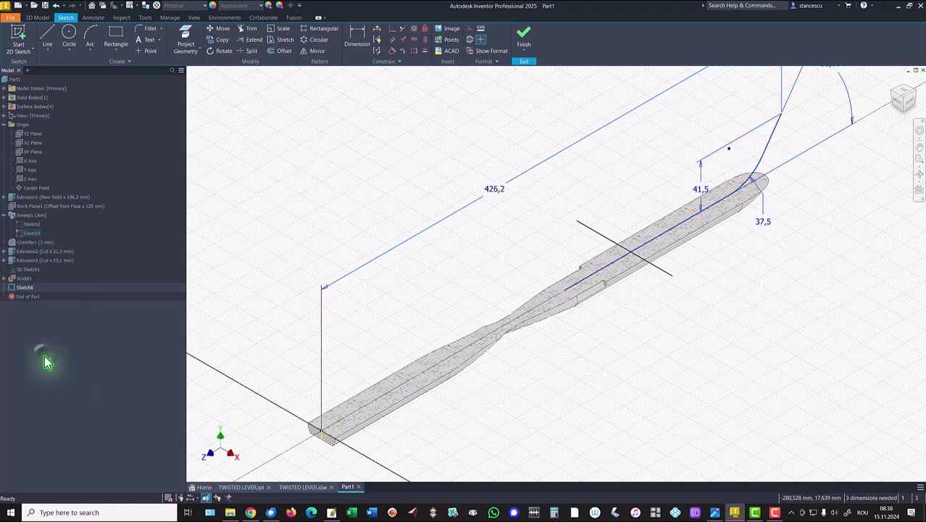
{"action": "left_click", "coordinate": [186, 38]}
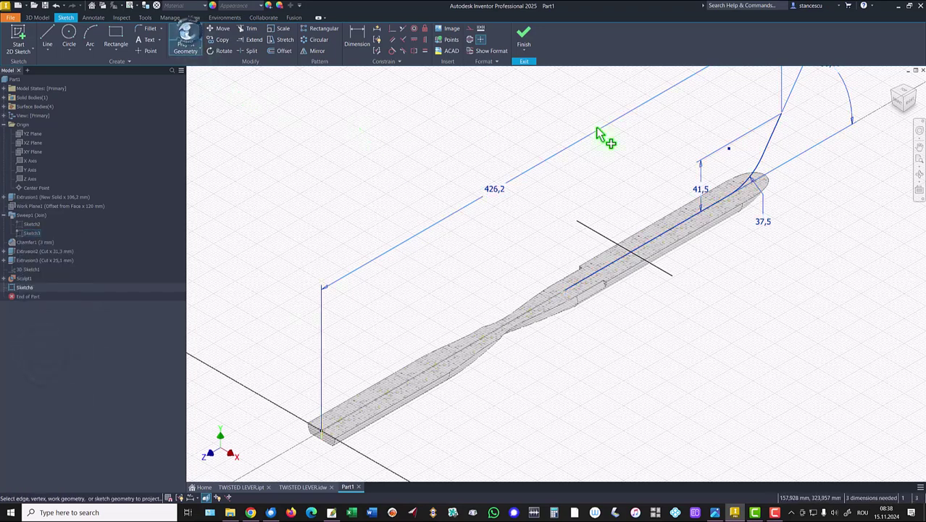
{"action": "left_click", "coordinate": [784, 114]}
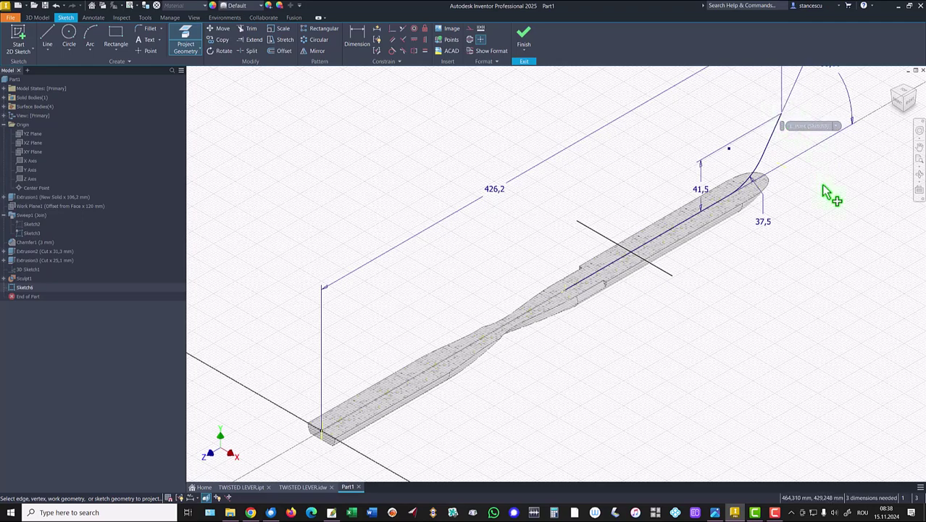
{"action": "key", "text": "Escape"}
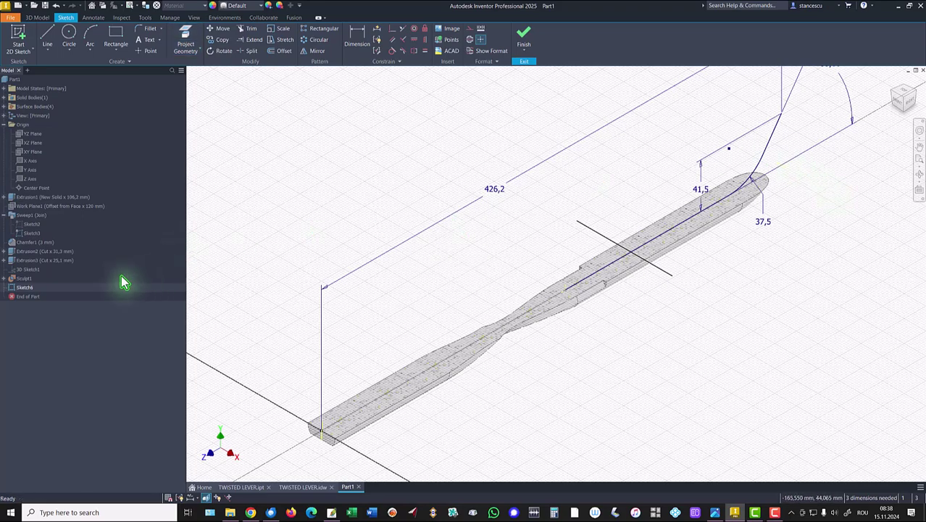
{"action": "left_click_drag", "start_coordinate": [7, 300], "coordinate": [22, 241]}
{"action": "right_click", "coordinate": [21, 237]}
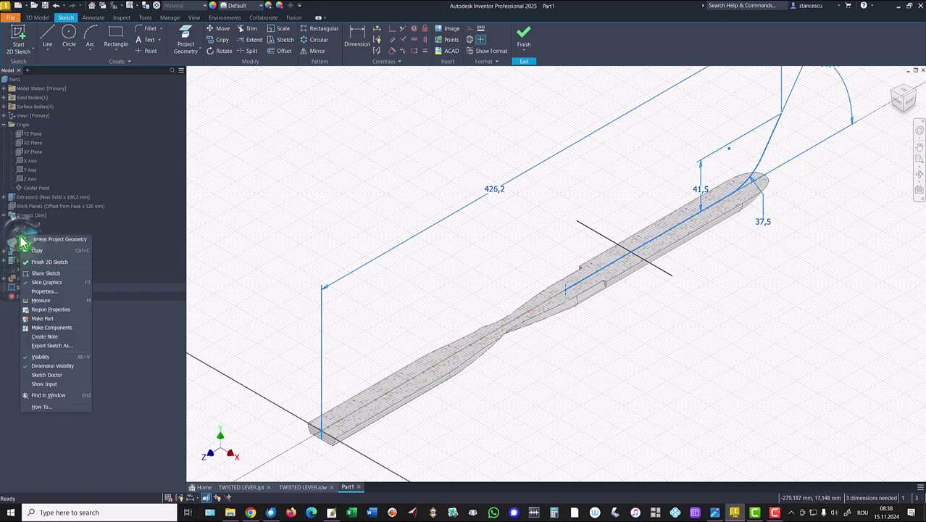
{"action": "left_click", "coordinate": [41, 362]}
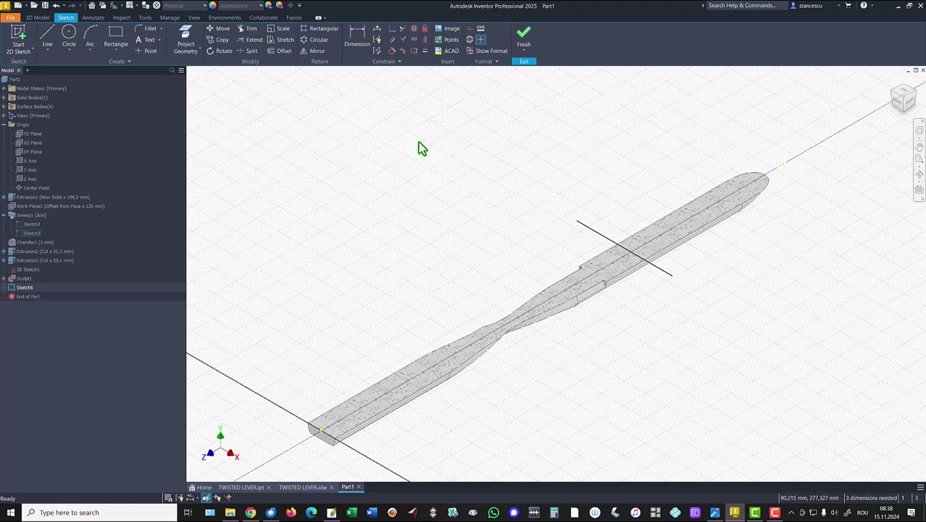
With sliced graphics off, dimension the cross line 75.4 mm from the projected point, check the TWISTED LEVER.idw drawing, and finish the sketch in Part1.
{"action": "key", "text": "F7"}
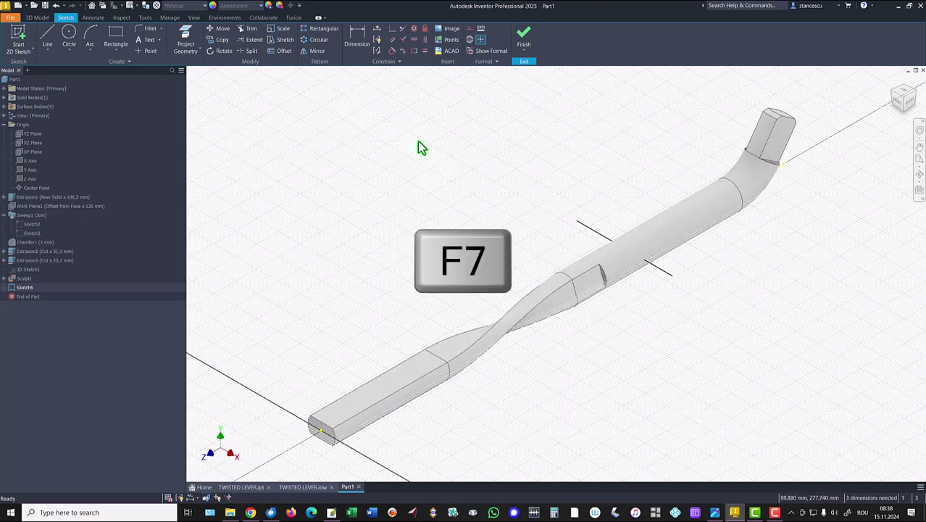
{"action": "left_click", "coordinate": [355, 38]}
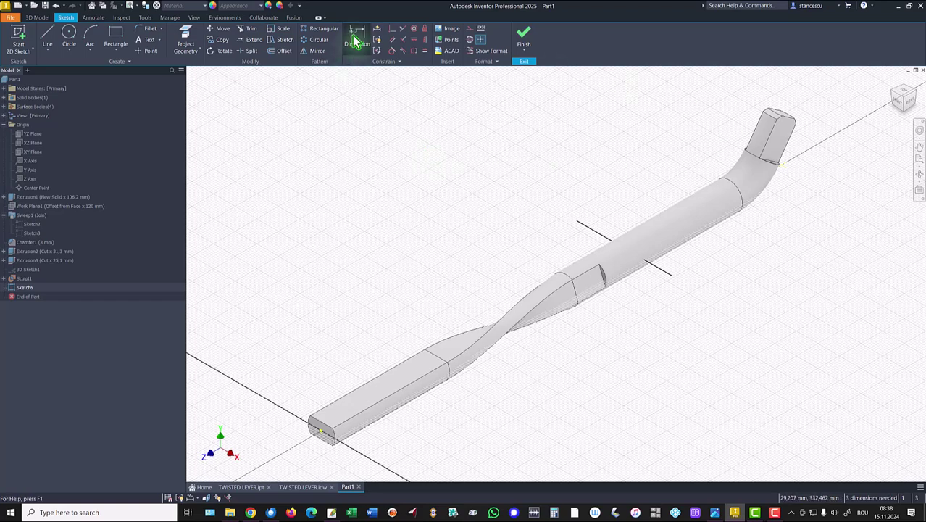
{"action": "left_click", "coordinate": [662, 272]}
{"action": "middle_click_drag", "start_coordinate": [813, 187], "coordinate": [802, 200], "text": "shift"}
{"action": "left_click", "coordinate": [790, 196]}
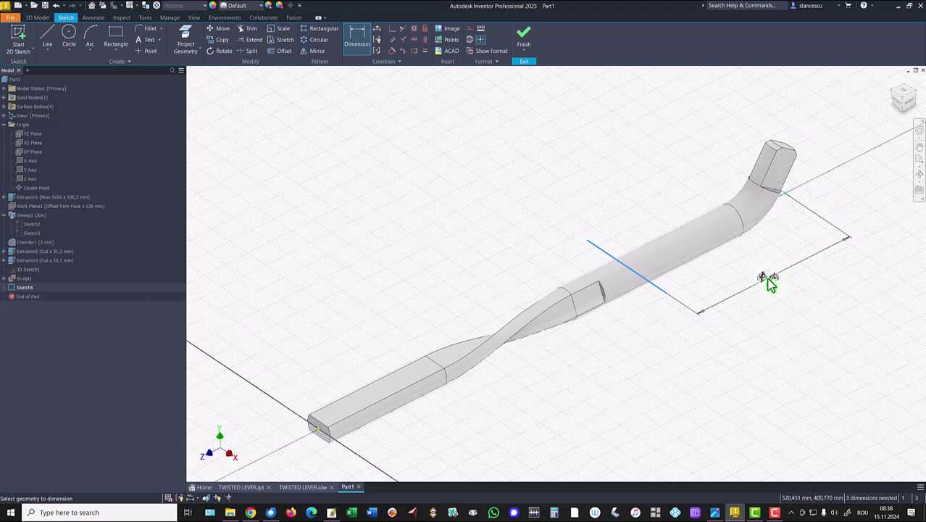
{"action": "left_click", "coordinate": [771, 284]}
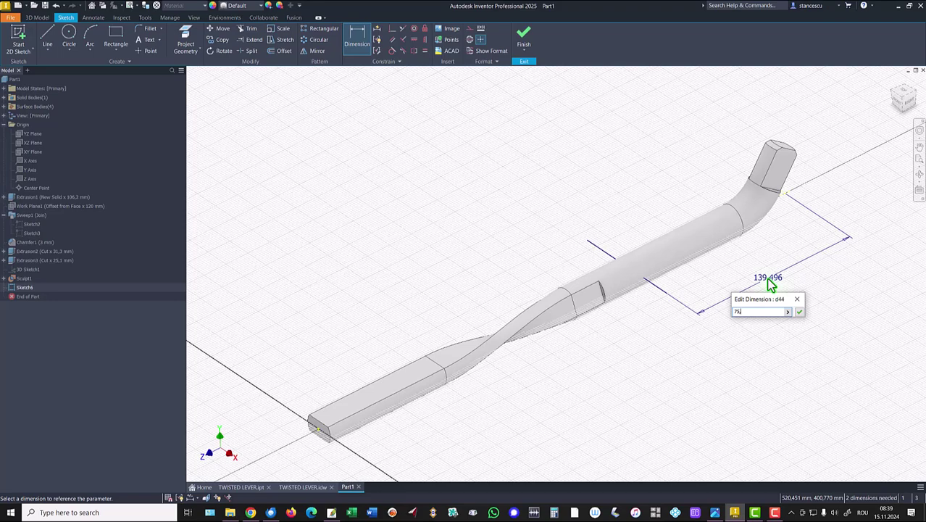
{"action": "type", "text": "75,4"}
{"action": "left_click", "coordinate": [801, 314]}
{"action": "left_click", "coordinate": [303, 486]}
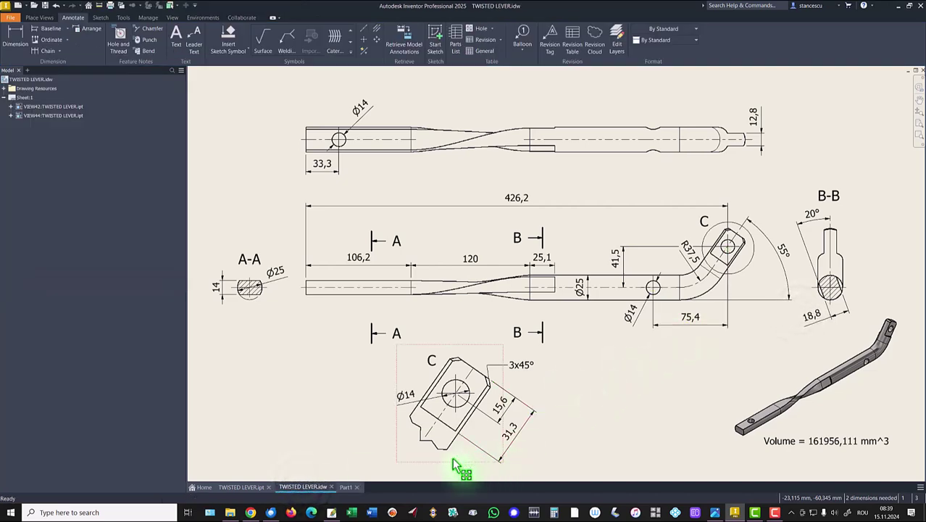
{"action": "left_click", "coordinate": [345, 487]}
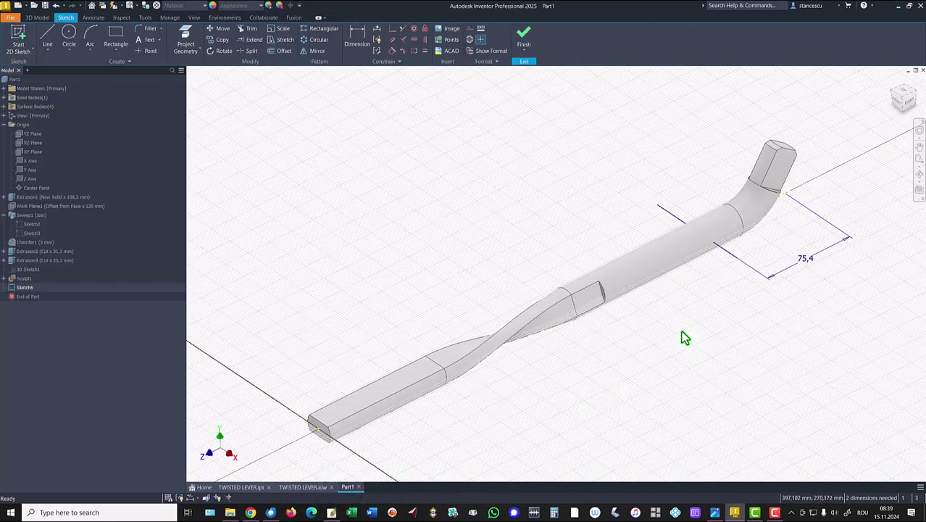
{"action": "left_click", "coordinate": [523, 38]}
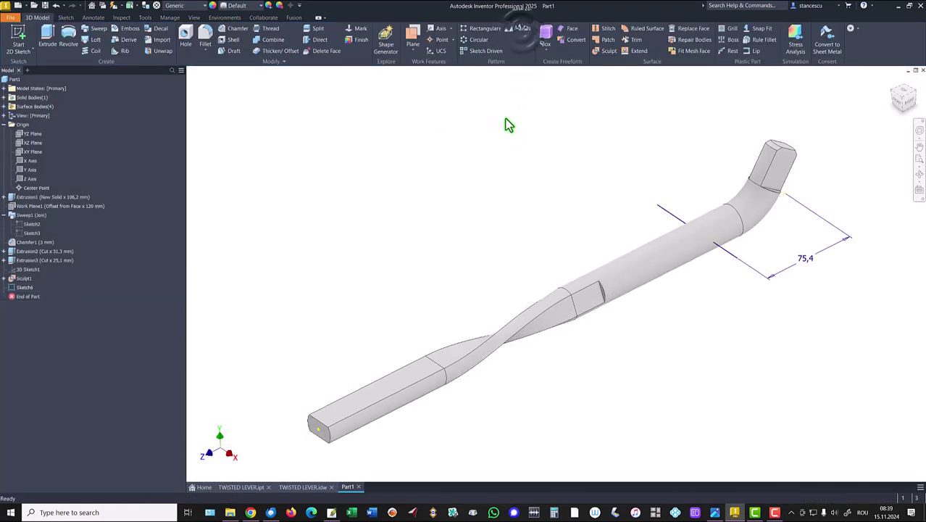
Create a work axis along the cross line and a work point where that axis meets the rod's cylindrical face.
{"action": "left_click", "coordinate": [439, 29]}
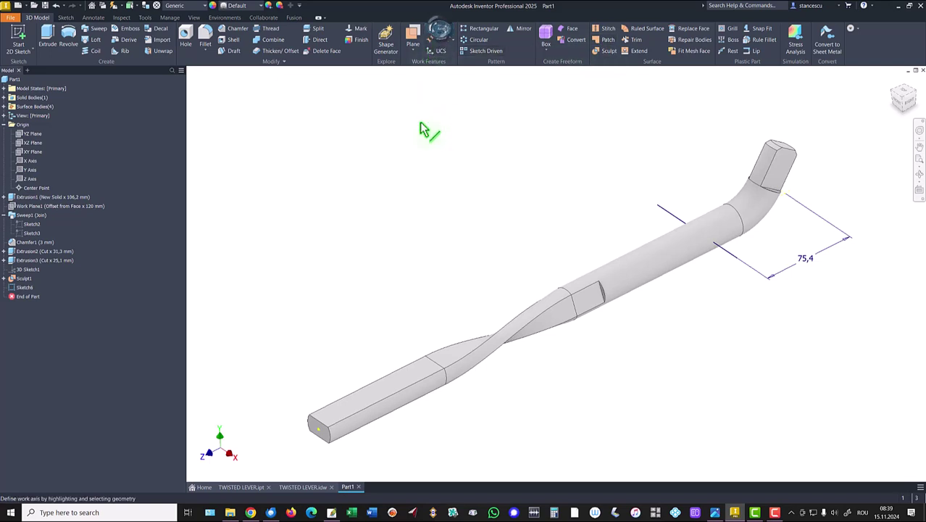
{"action": "left_click", "coordinate": [730, 259]}
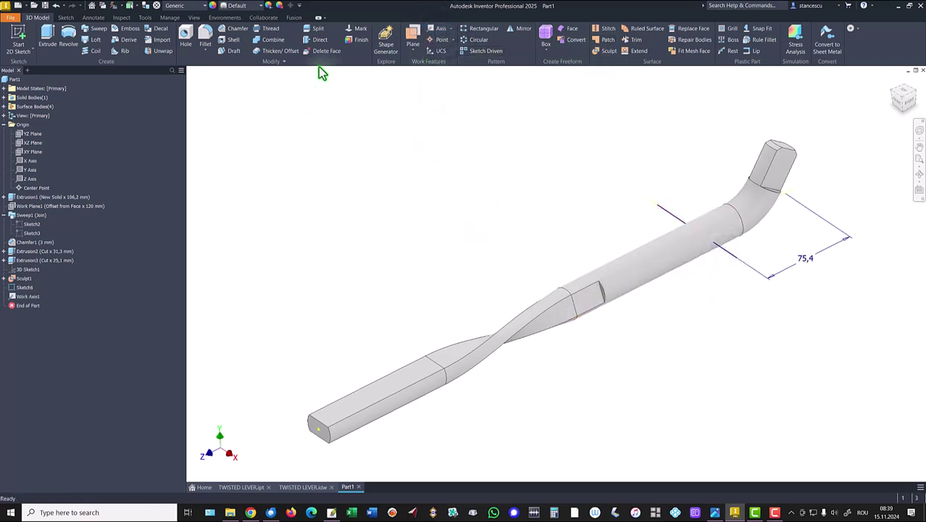
{"action": "left_click", "coordinate": [439, 40]}
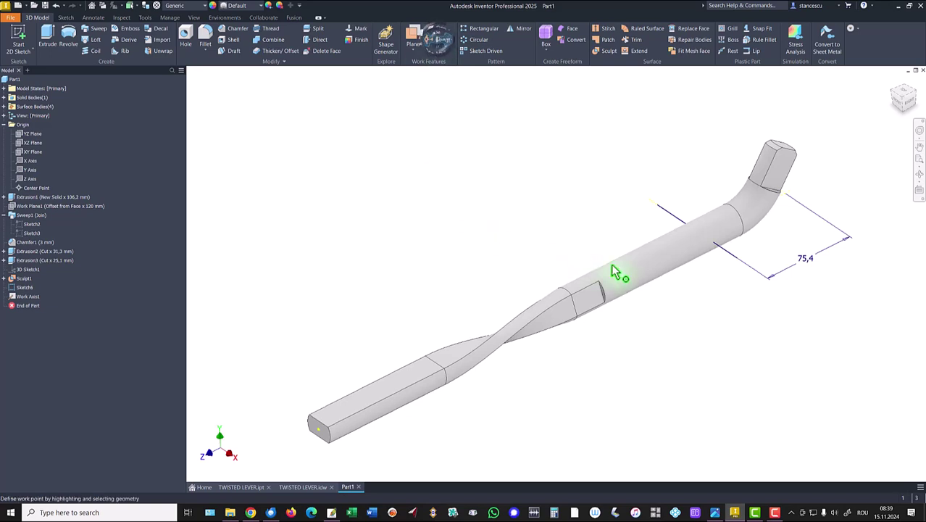
{"action": "left_click", "coordinate": [730, 260]}
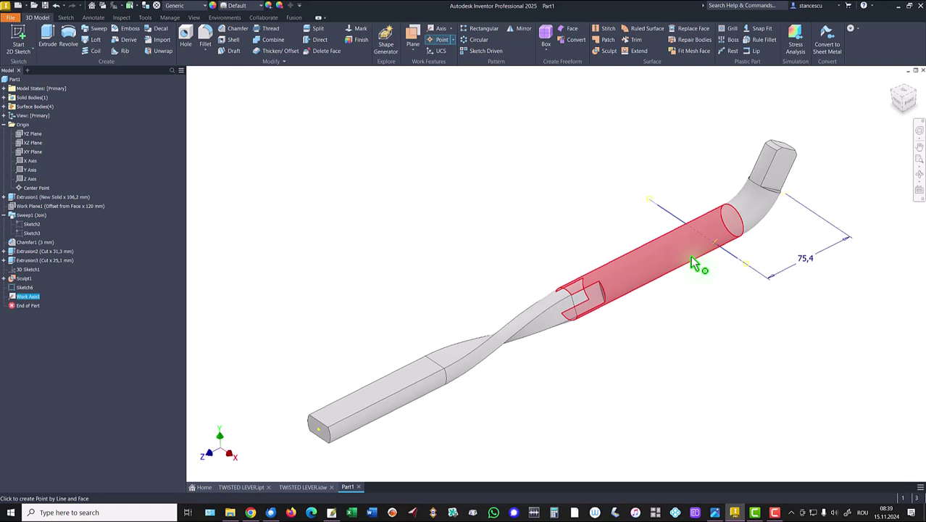
{"action": "left_click", "coordinate": [691, 255]}
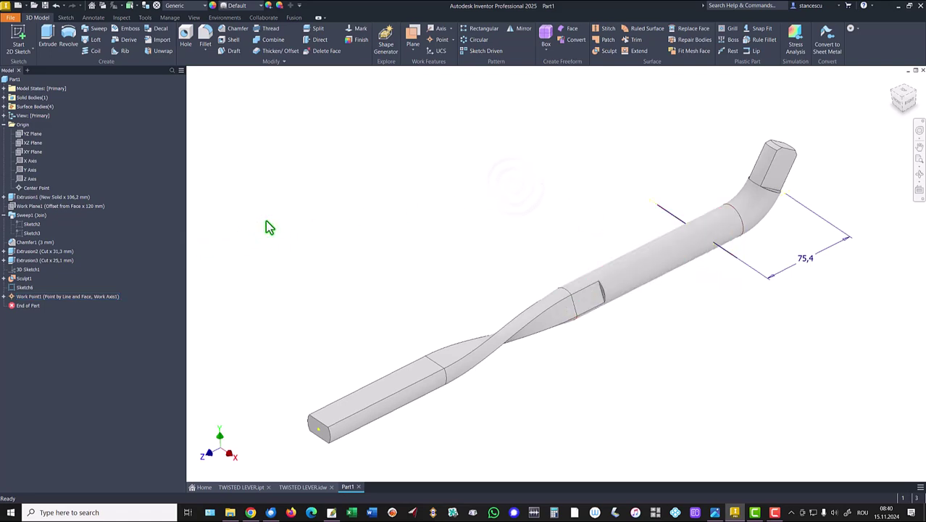
Hide the cross line's sketch and create a simple 14 mm through-all hole at the work point on the rod.
{"action": "right_click", "coordinate": [11, 289]}
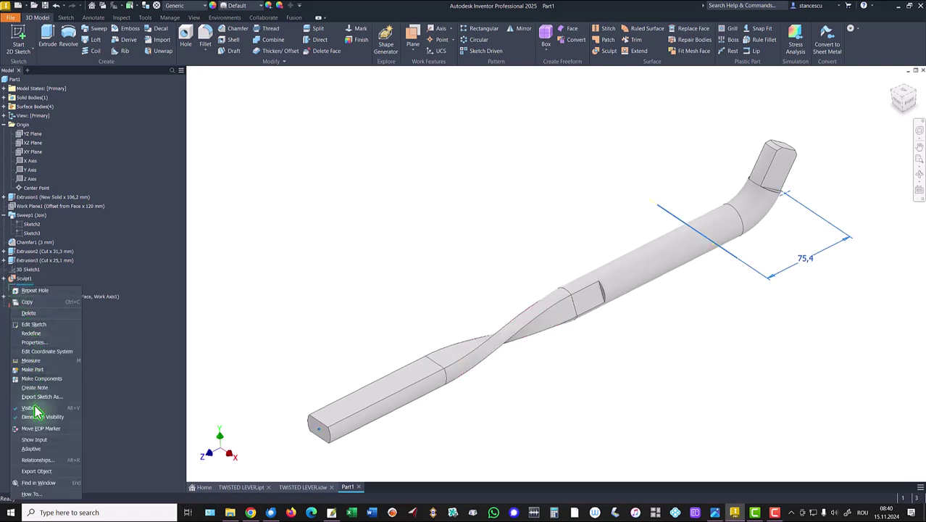
{"action": "left_click", "coordinate": [32, 361]}
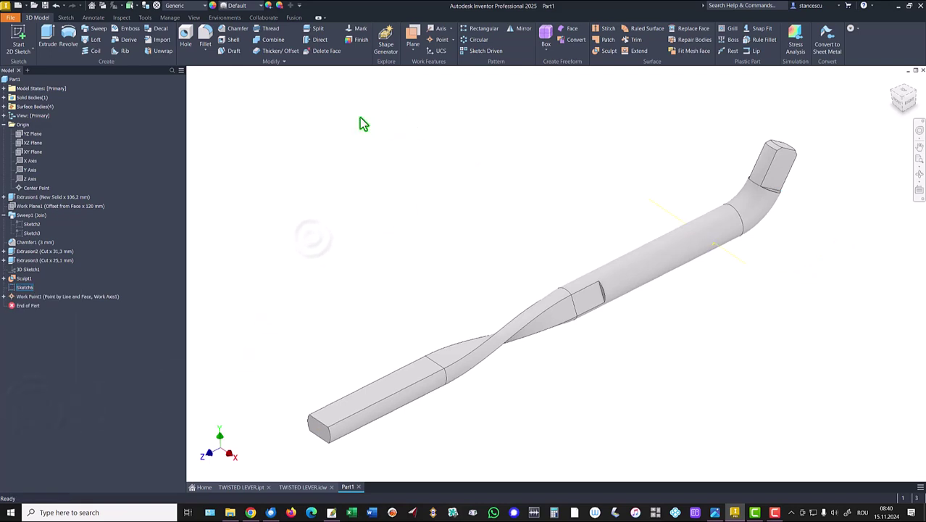
{"action": "left_click", "coordinate": [192, 34]}
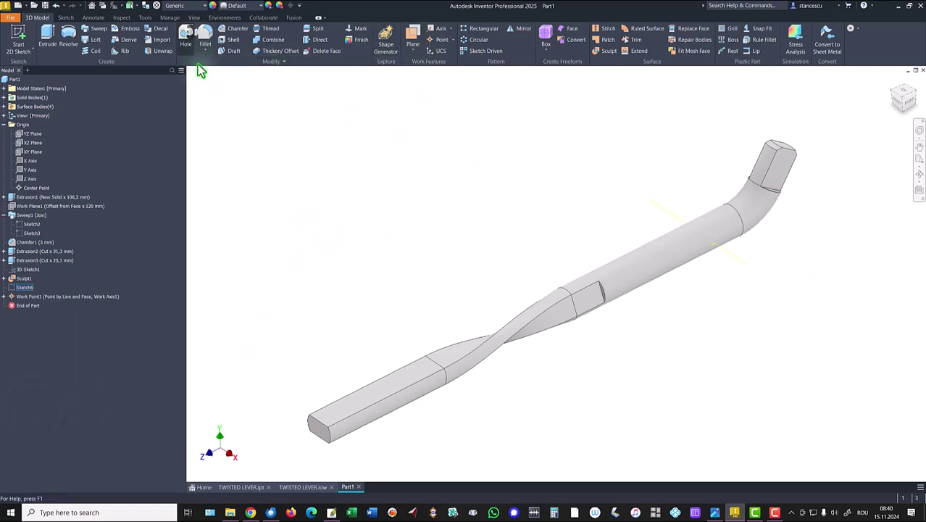
{"action": "left_click", "coordinate": [713, 245]}
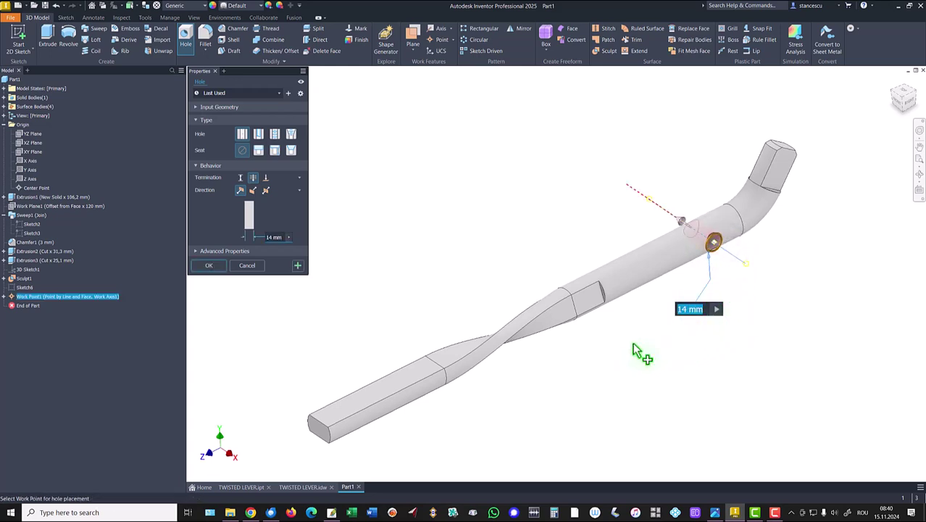
{"action": "left_click", "coordinate": [210, 266]}
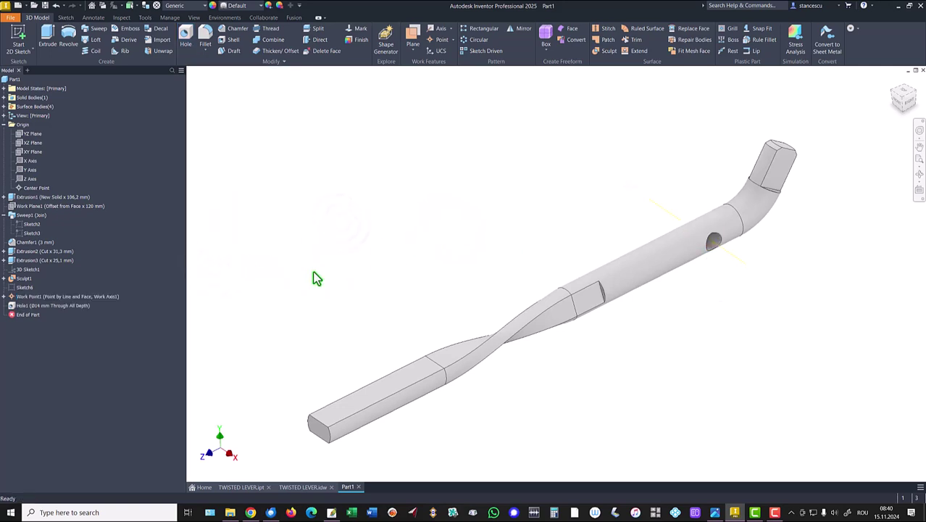
Hide the work point and the work axis used to place the rod hole.
{"action": "right_click", "coordinate": [18, 300]}
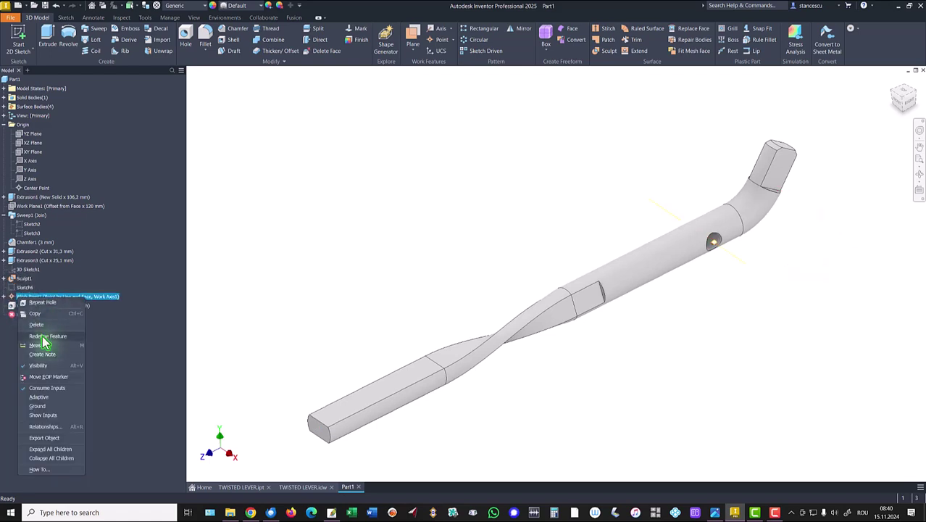
{"action": "left_click", "coordinate": [40, 368]}
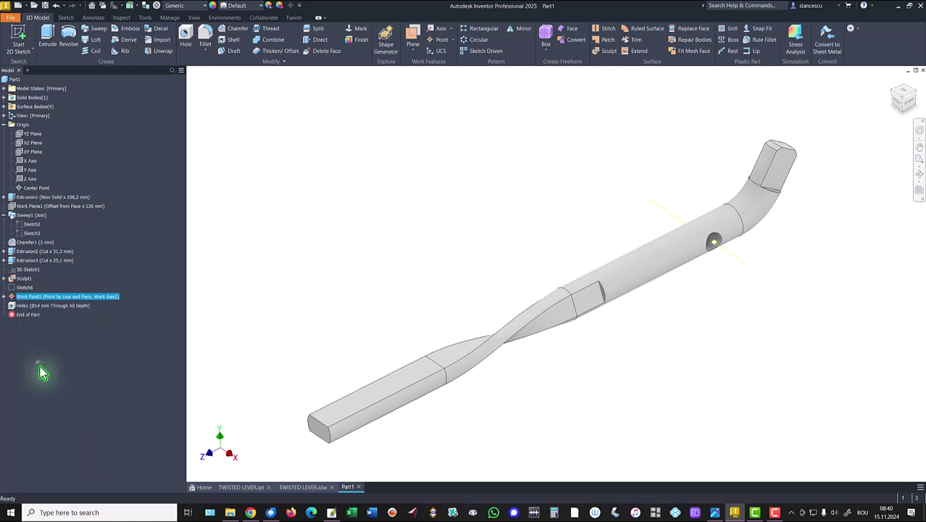
{"action": "right_click", "coordinate": [21, 302]}
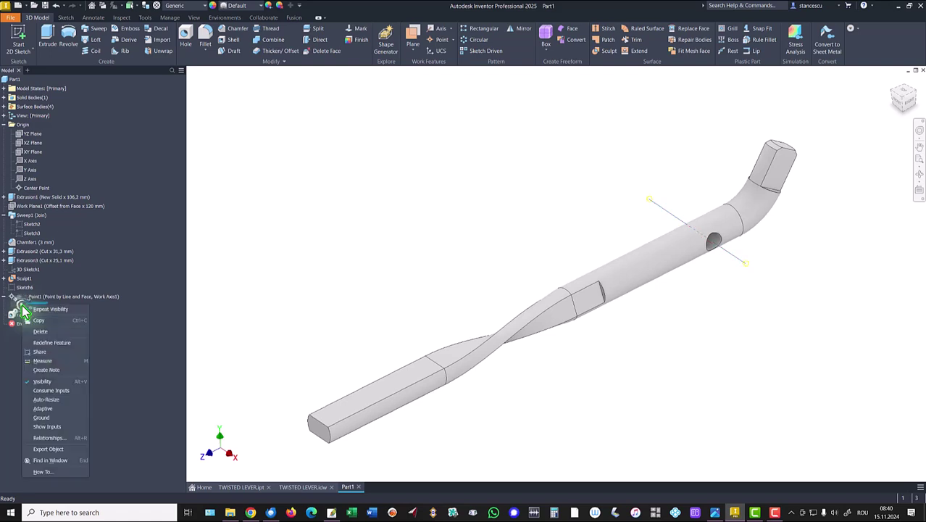
{"action": "left_click", "coordinate": [42, 381]}
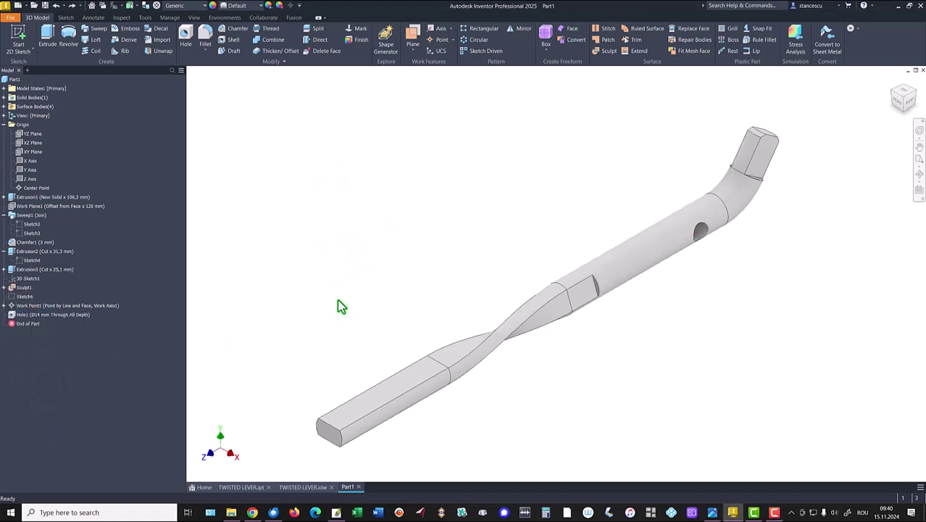
Consult the Ø14 hole in detail C of the TWISTED LEVER.idw drawing, and in Part1 open the sweep path sketch Sketch3 for editing.
{"action": "left_click", "coordinate": [303, 488]}
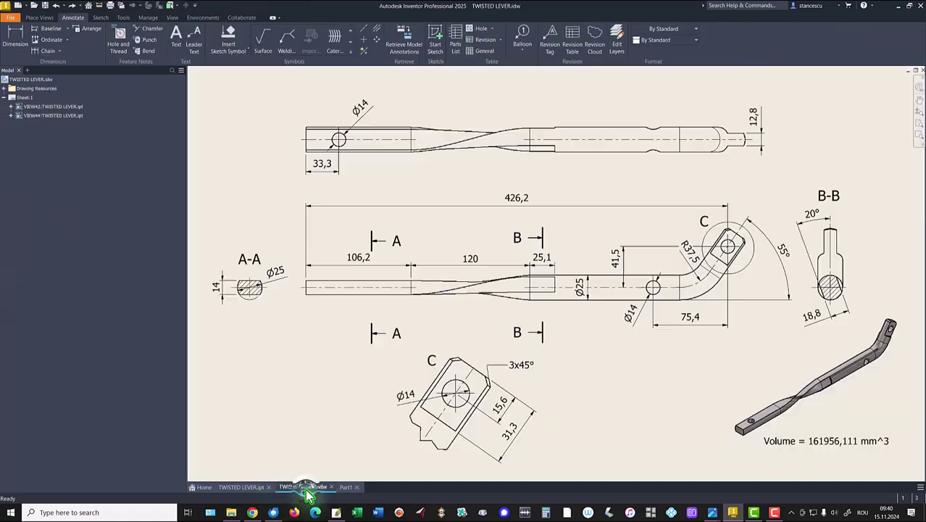
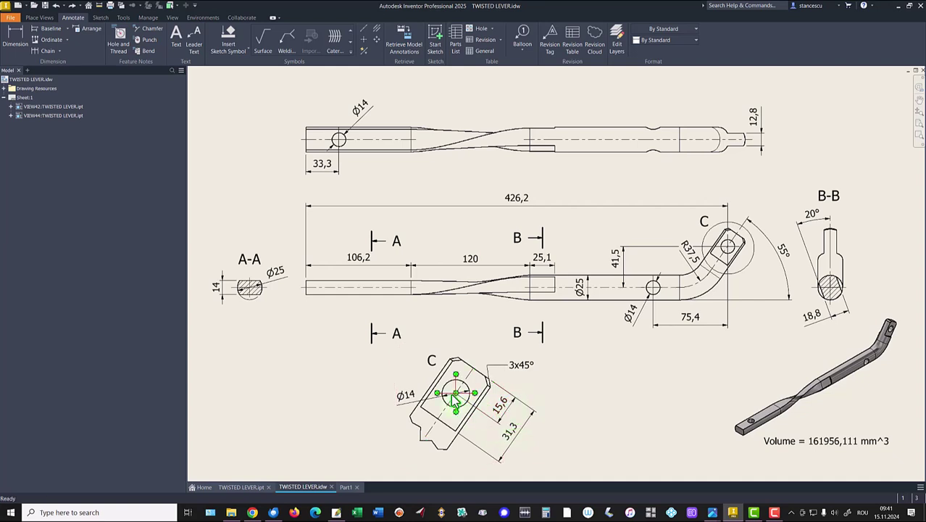
{"action": "left_click", "coordinate": [348, 487]}
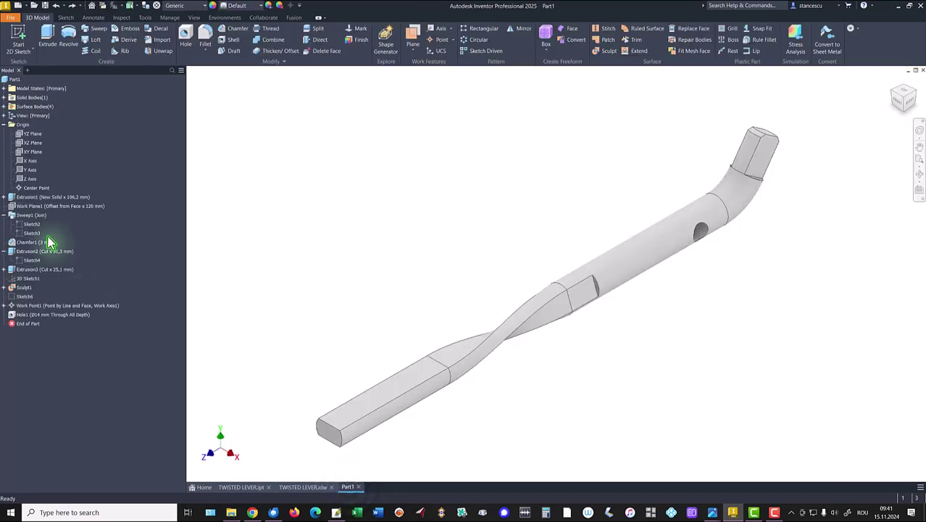
{"action": "double_click", "coordinate": [22, 234]}
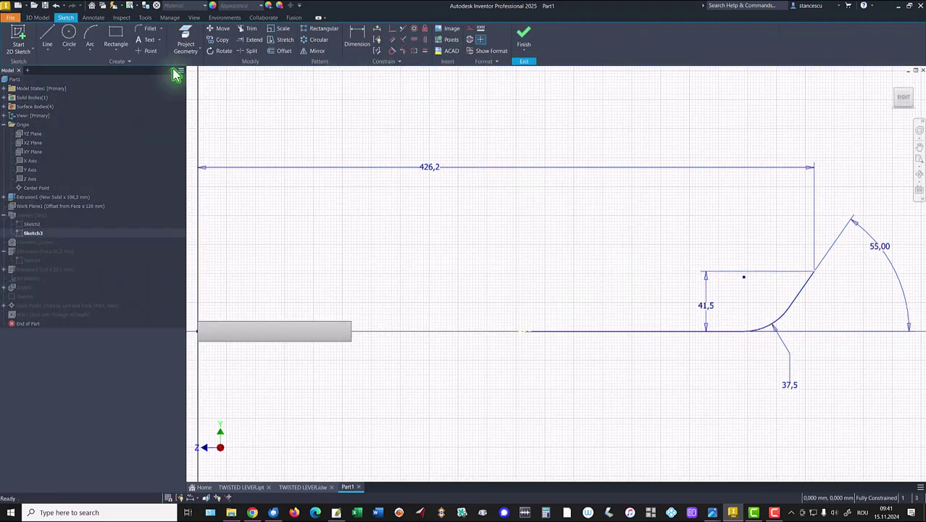
Extend the inclined end of the Sketch3 path with a 15,6 mm line and add that line to Sweep1's path.
{"action": "left_click", "coordinate": [47, 33]}
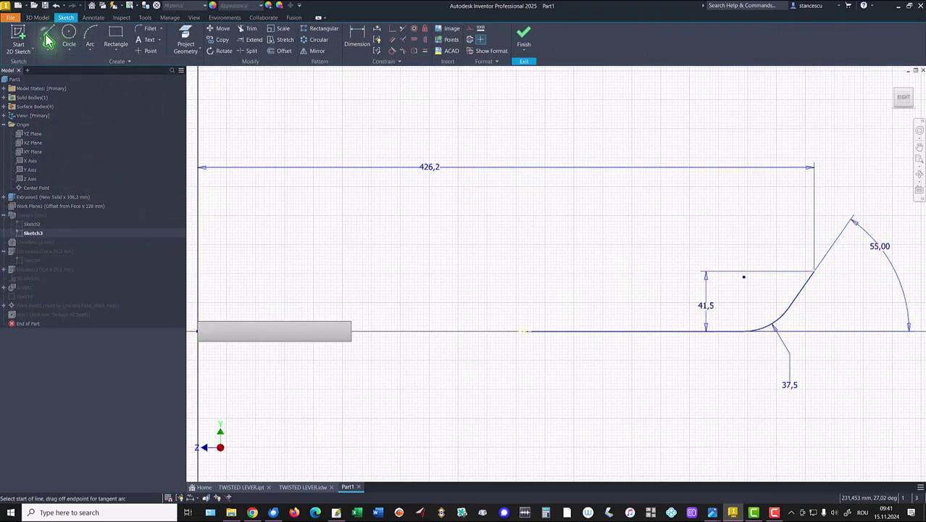
{"action": "left_click", "coordinate": [811, 272]}
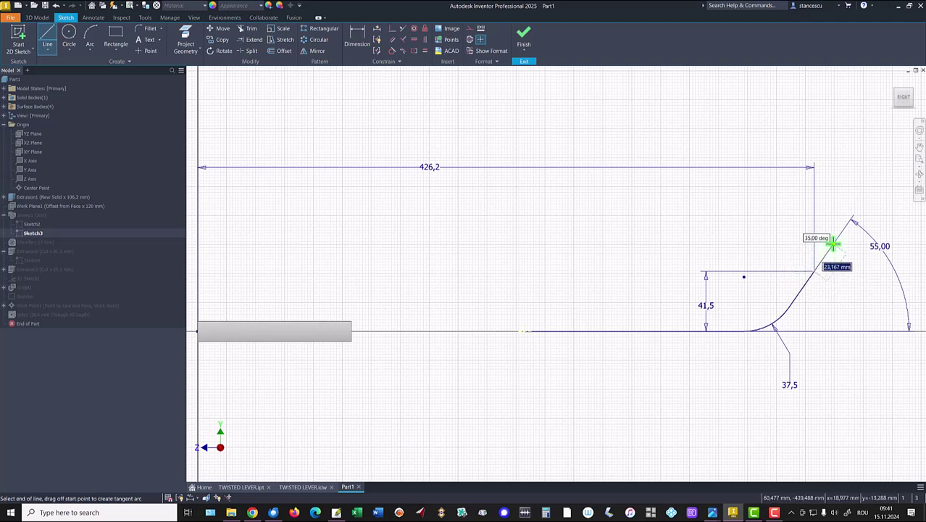
{"action": "type", "text": "15,6"}
{"action": "key", "text": "Return"}
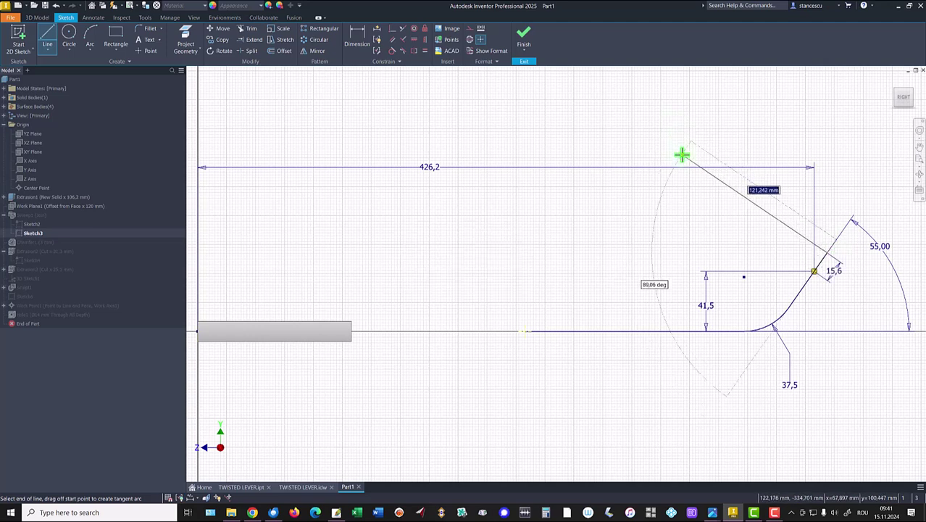
{"action": "key", "text": "Escape"}
{"action": "left_click", "coordinate": [524, 42]}
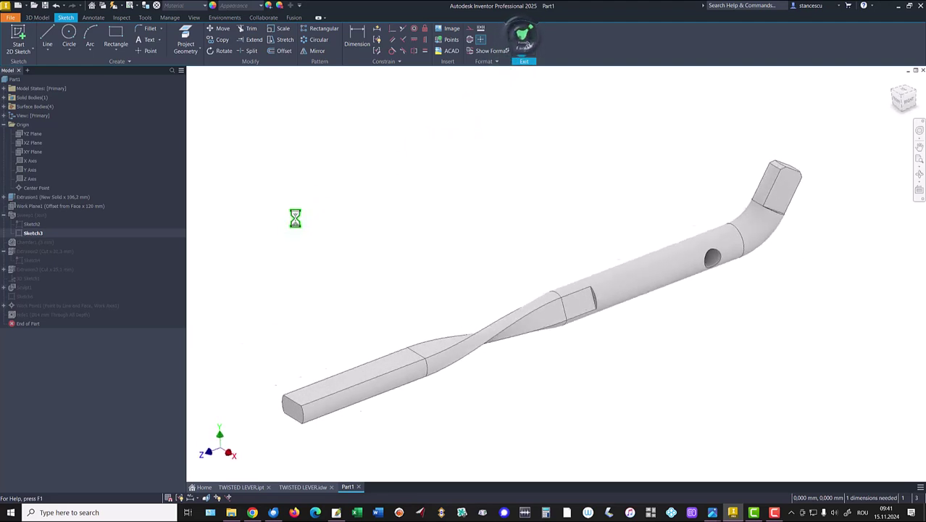
{"action": "double_click", "coordinate": [12, 217]}
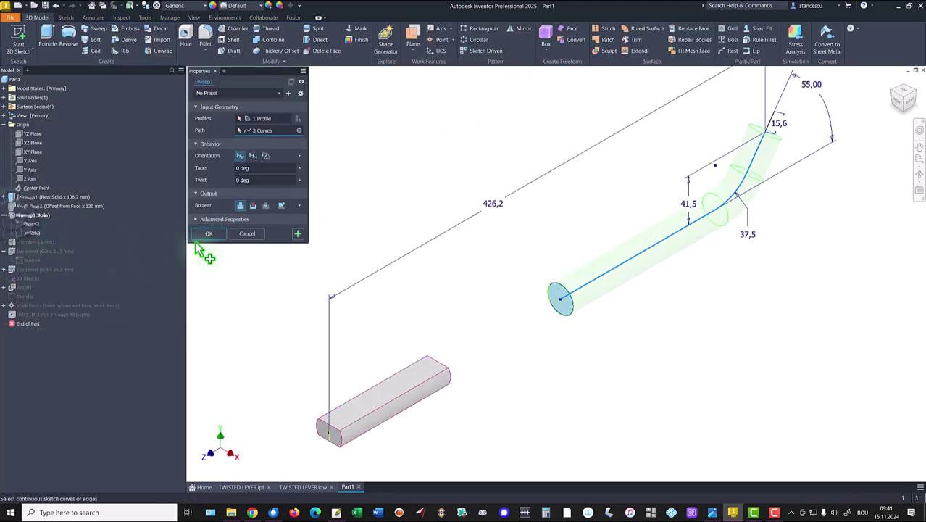
{"action": "left_click", "coordinate": [775, 126]}
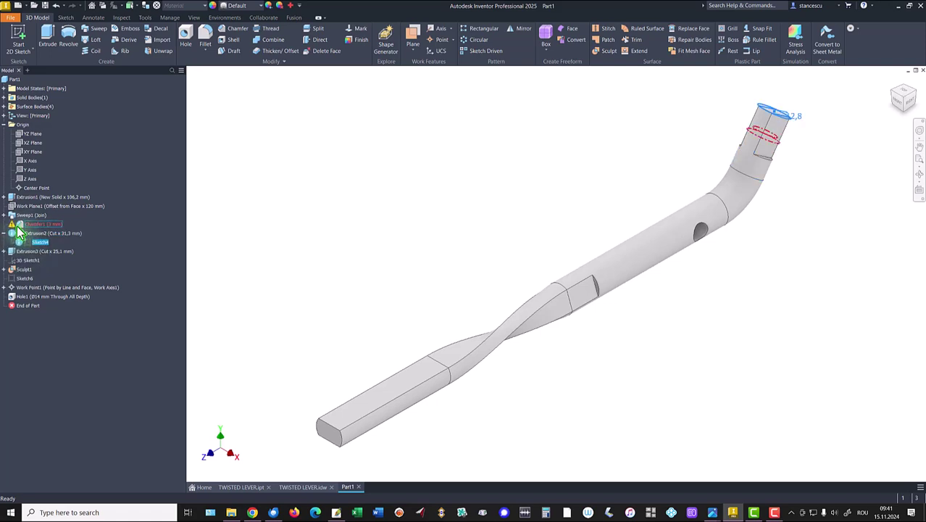
Delete the broken chamfer with the selected 31,3 mm cut and dependents, and chamfer the bent rod's new end edge 3 mm.
{"action": "right_click", "coordinate": [19, 225]}
{"action": "left_click", "coordinate": [36, 238]}
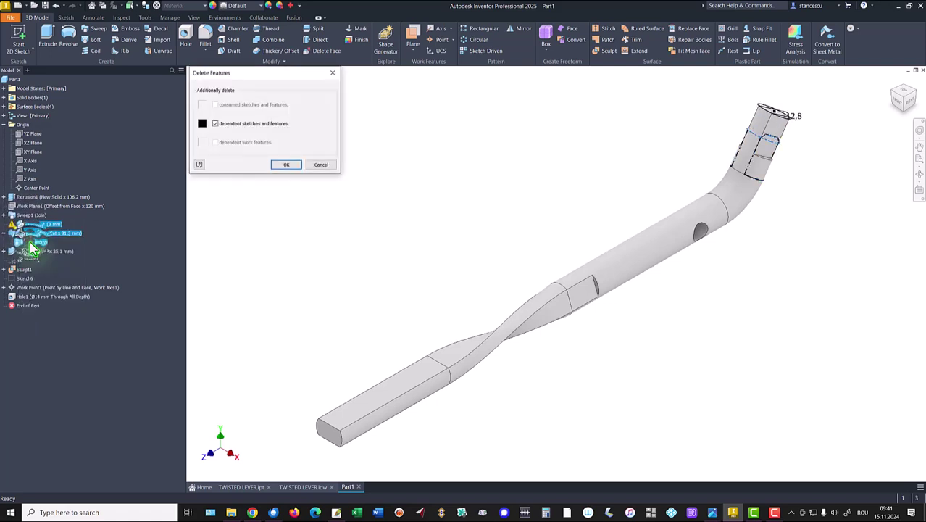
{"action": "left_click", "coordinate": [287, 165]}
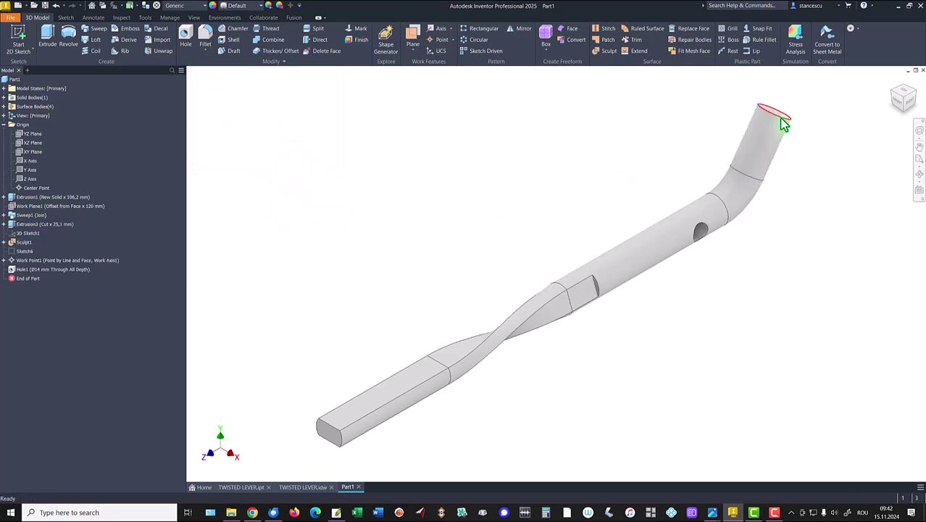
{"action": "left_click", "coordinate": [807, 123]}
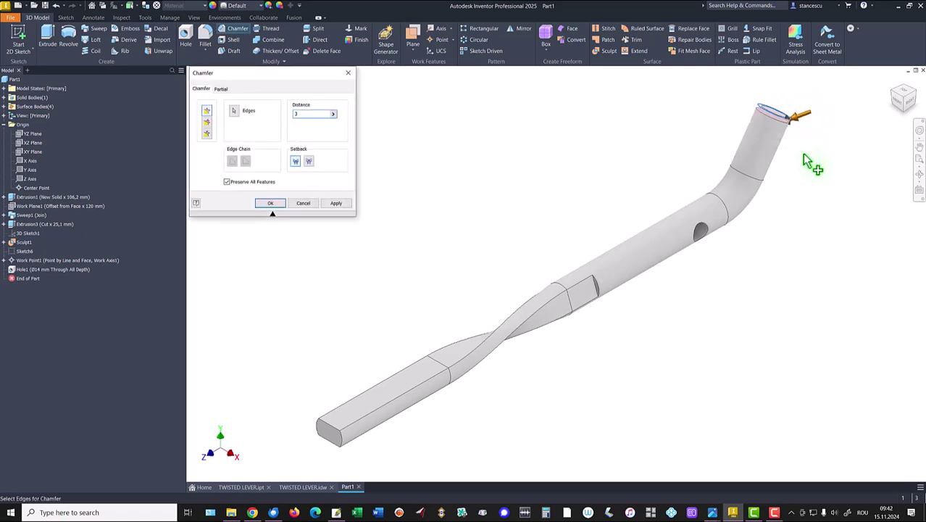
{"action": "left_click", "coordinate": [266, 203]}
Create a sketch on the bent rod's chamfered end face and project the rod's outer circular edge into it.
{"action": "scroll", "coordinate": [852, 174], "scroll_direction": "down", "scroll_amount": 3}
{"action": "left_click", "coordinate": [825, 242]}
{"action": "left_click", "coordinate": [847, 230]}
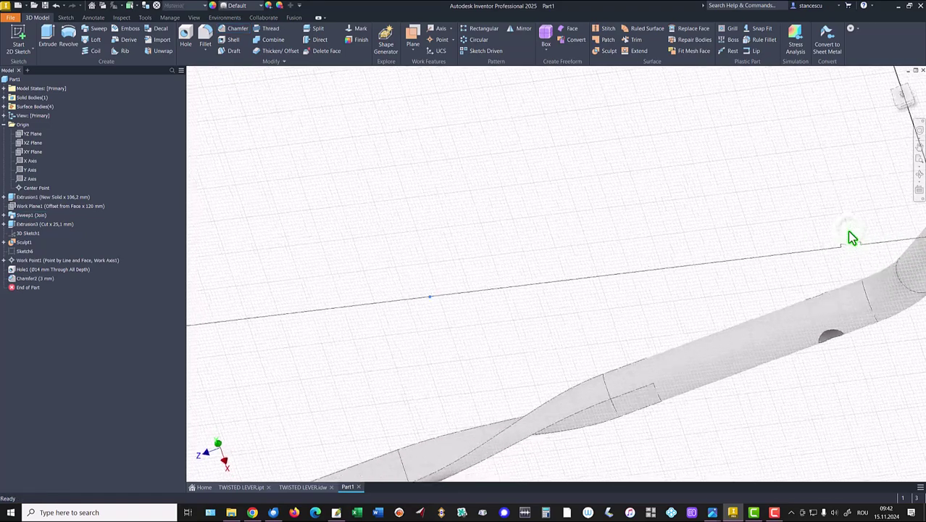
{"action": "middle_click_drag", "start_coordinate": [770, 224], "coordinate": [407, 207]}
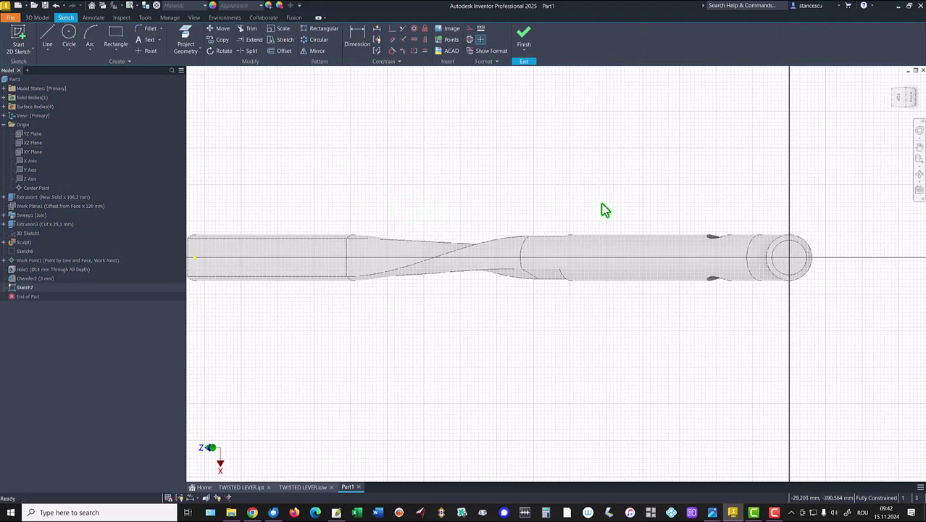
{"action": "left_click", "coordinate": [185, 40]}
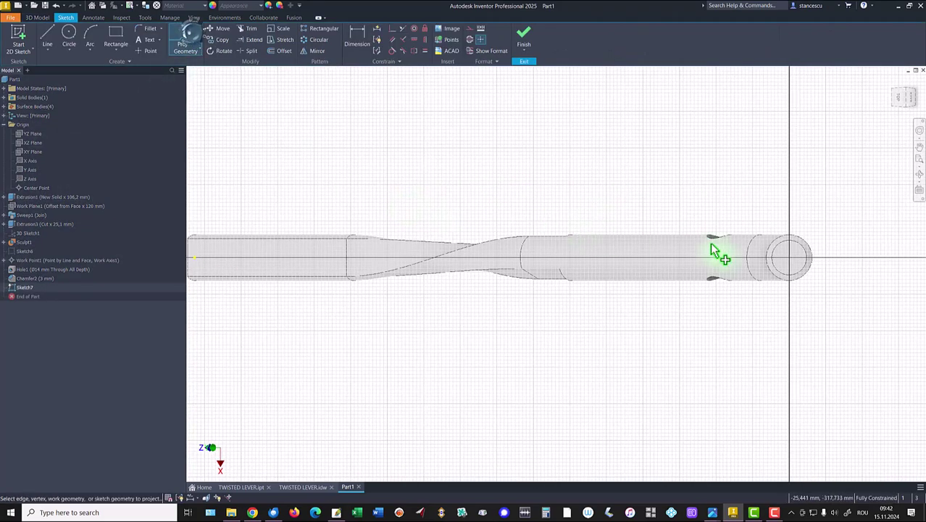
{"action": "left_click", "coordinate": [814, 254]}
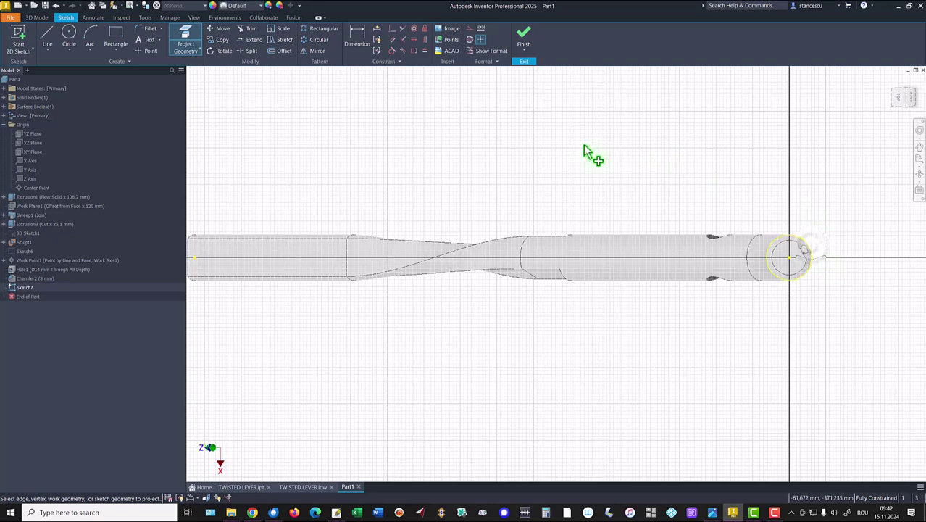
Draw two parallel lines across the projected circle, one on each side of its centre.
{"action": "left_click", "coordinate": [46, 36]}
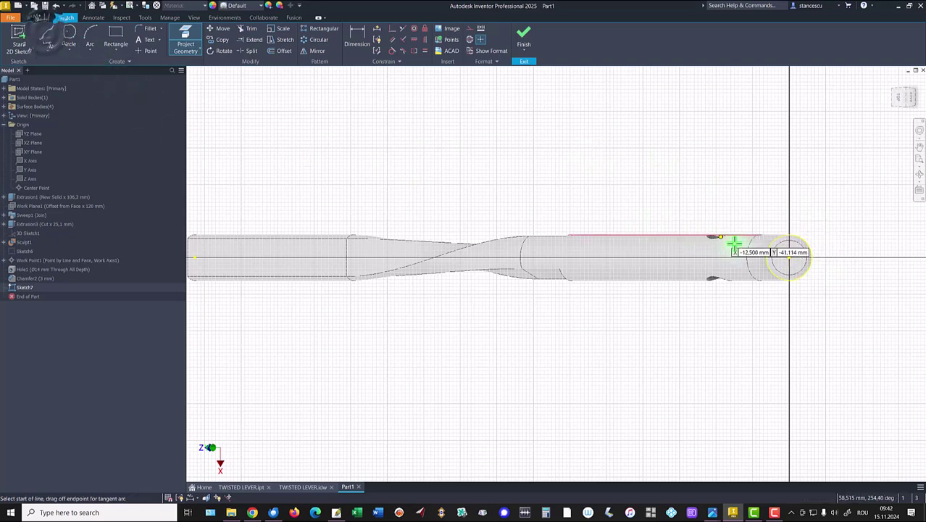
{"action": "left_click", "coordinate": [789, 257]}
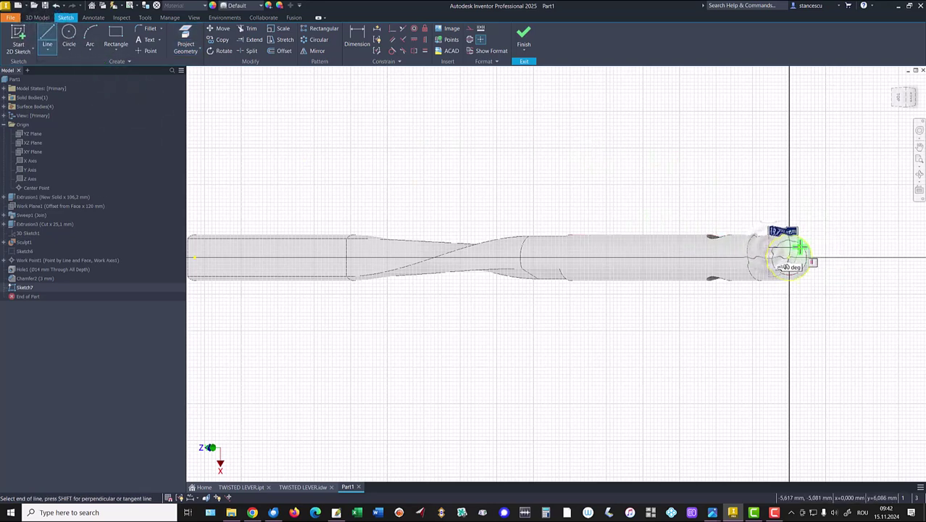
{"action": "left_click", "coordinate": [810, 247]}
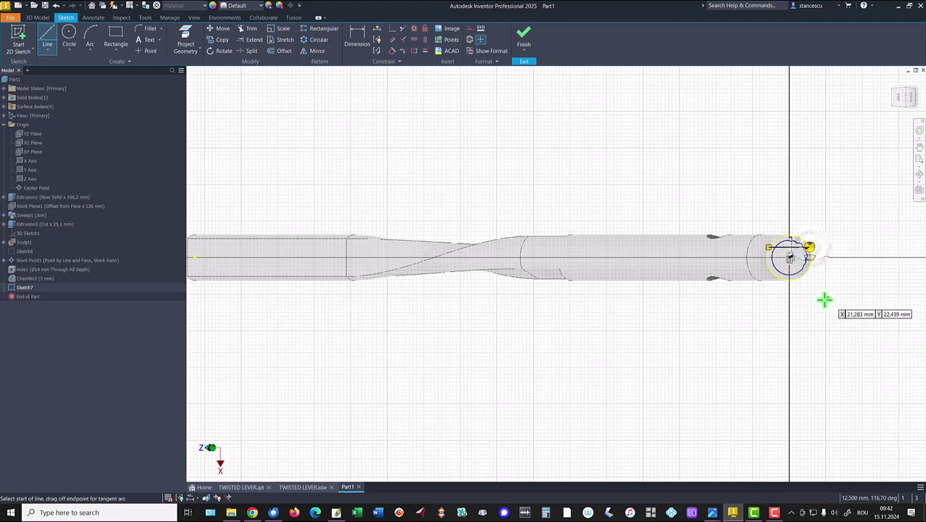
{"action": "left_click", "coordinate": [776, 277]}
{"action": "left_click", "coordinate": [804, 276]}
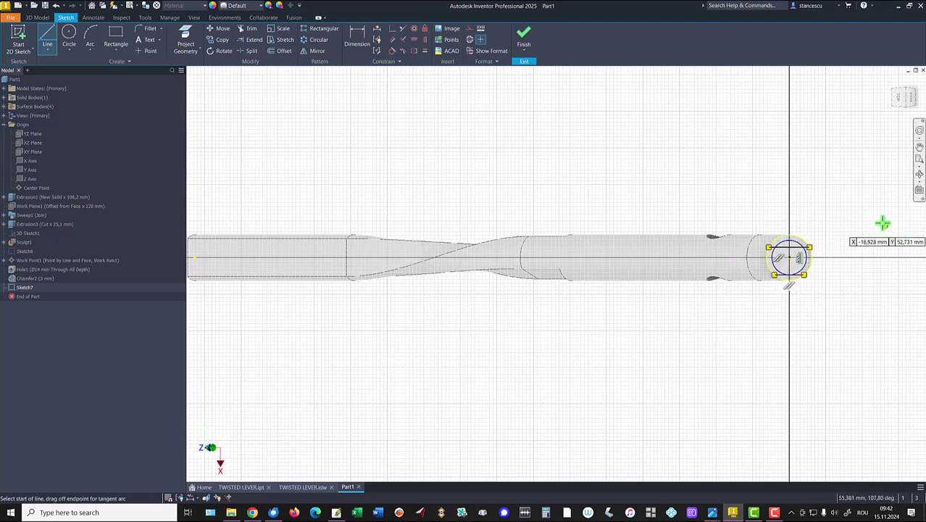
Make the two parallel lines equal in length, dimension the distance between them to 12,8 mm, and finish the sketch.
{"action": "left_click", "coordinate": [426, 51]}
{"action": "left_click", "coordinate": [798, 248]}
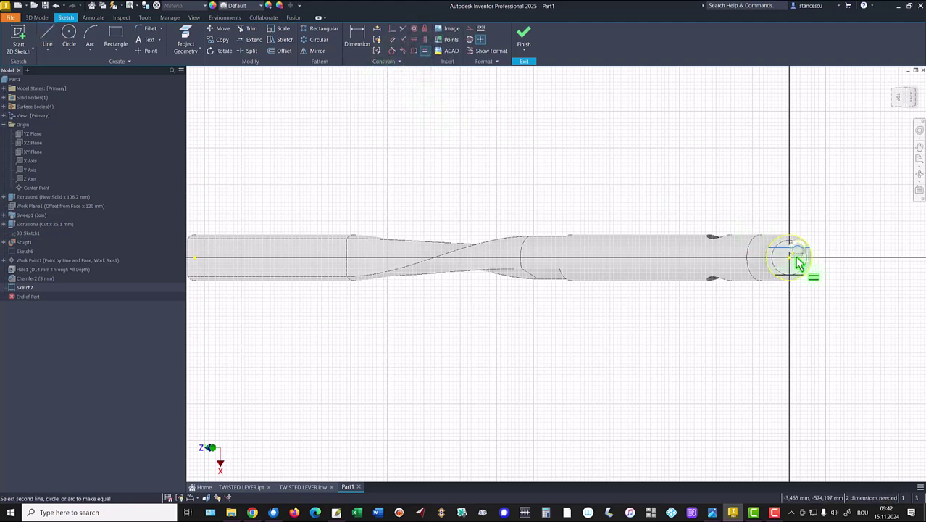
{"action": "left_click", "coordinate": [796, 274]}
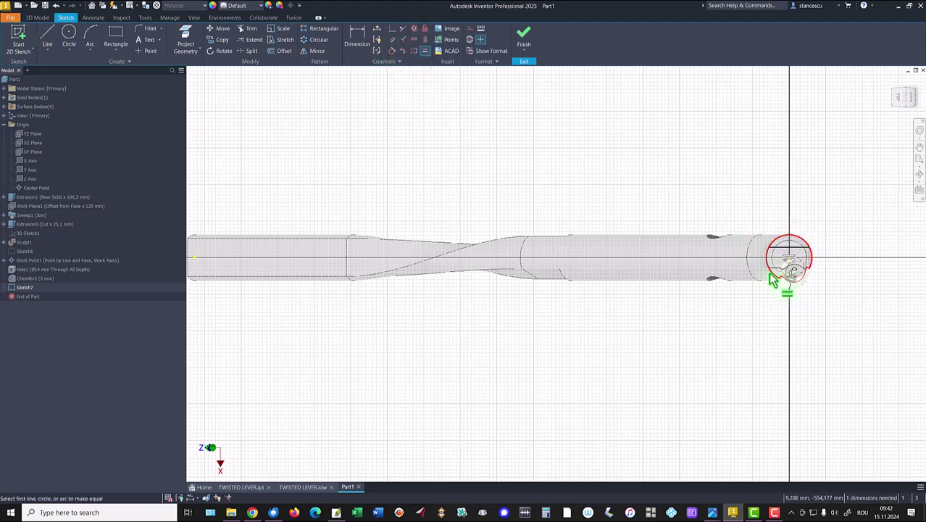
{"action": "left_click", "coordinate": [356, 36]}
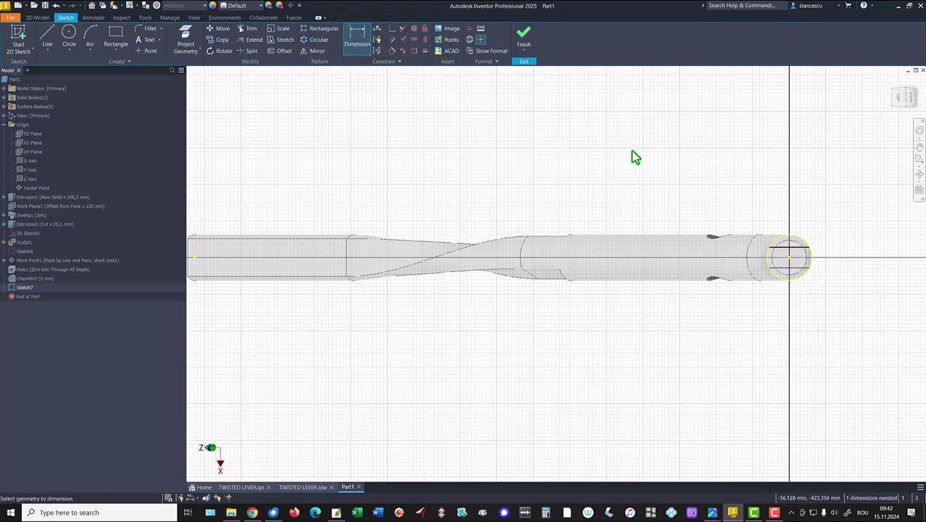
{"action": "left_click", "coordinate": [798, 249]}
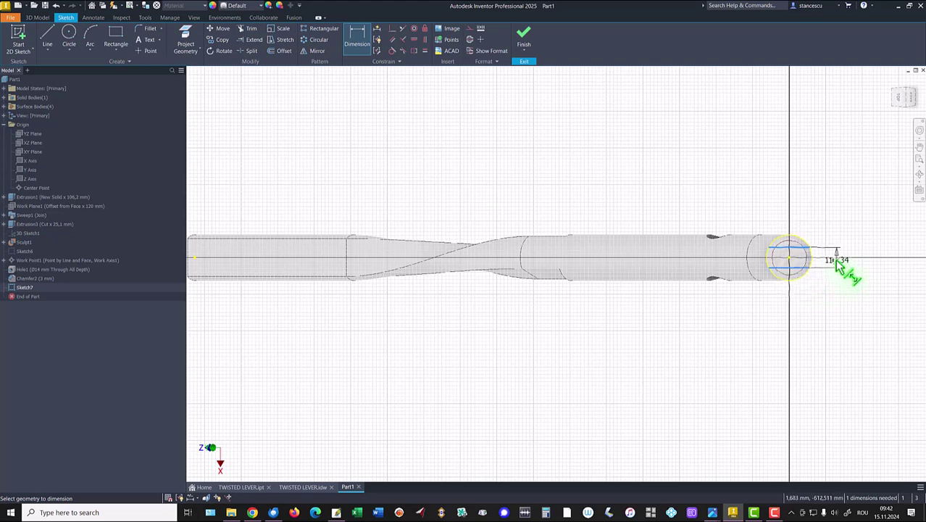
{"action": "left_click", "coordinate": [835, 259]}
{"action": "type", "text": "12.8"}
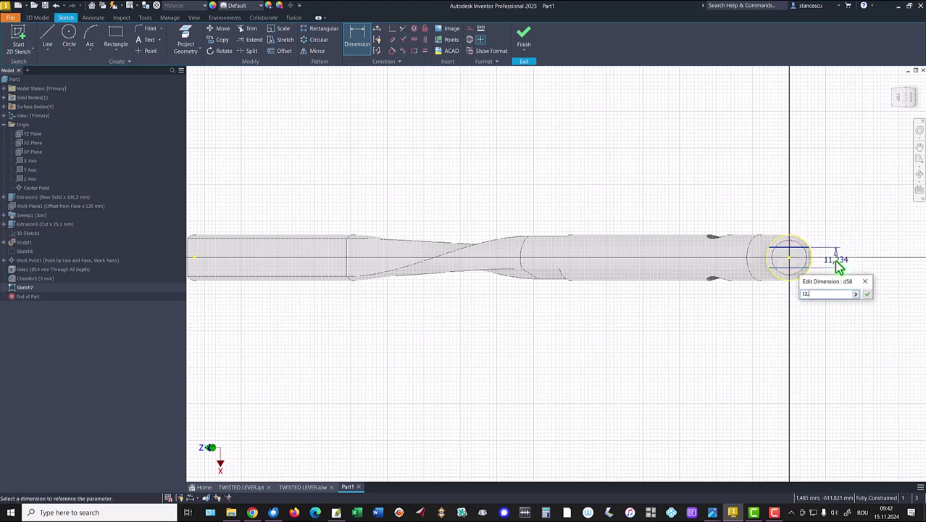
{"action": "key", "text": "Return"}
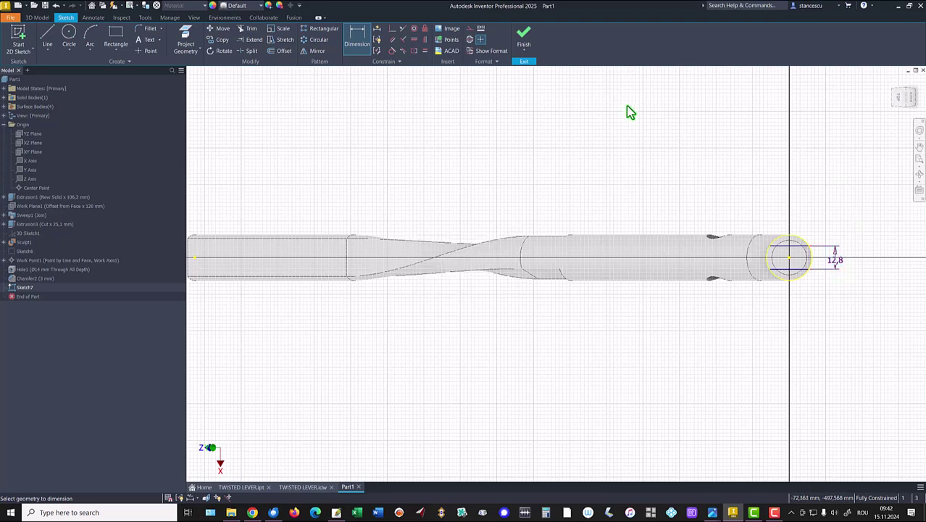
{"action": "left_click", "coordinate": [524, 36]}
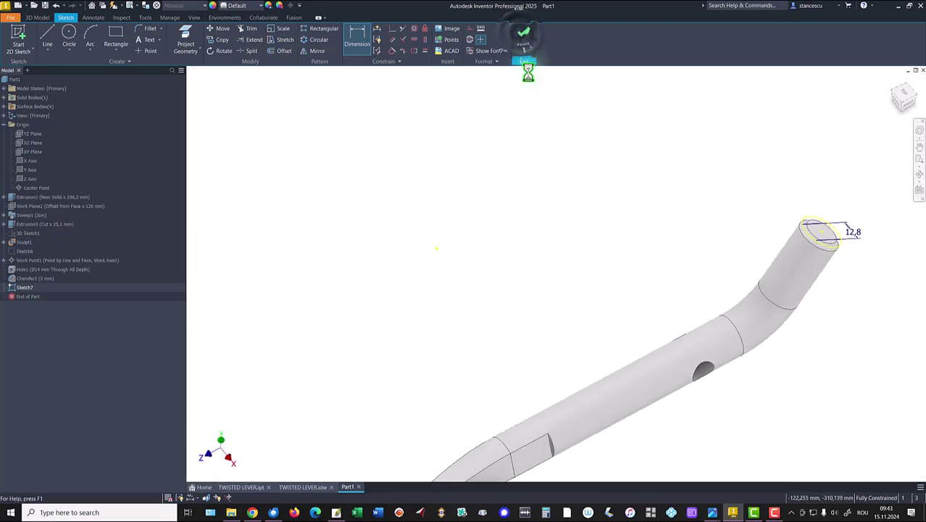
Check the flat's length in TWISTED LEVER.idw, then in Part1 cut the two outer circle segments 31,3 mm into the rod end.
{"action": "left_click", "coordinate": [307, 488]}
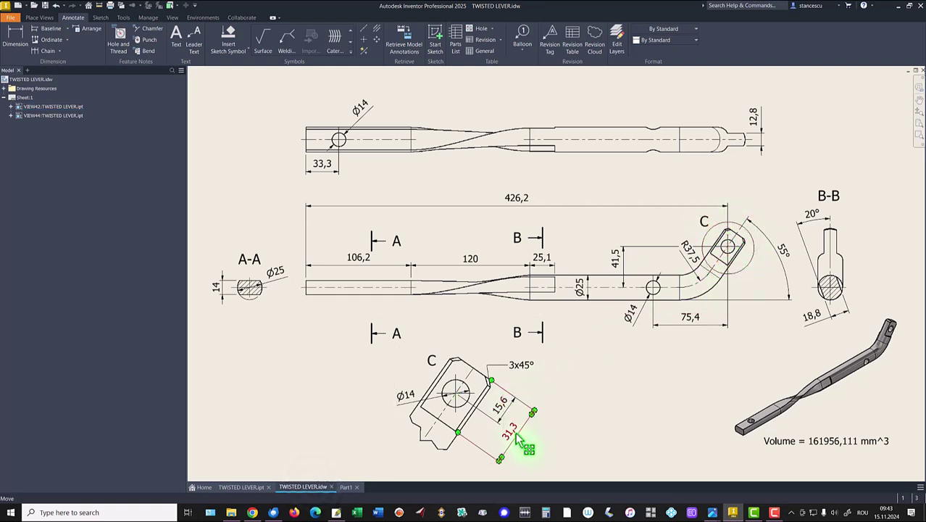
{"action": "left_click", "coordinate": [346, 487]}
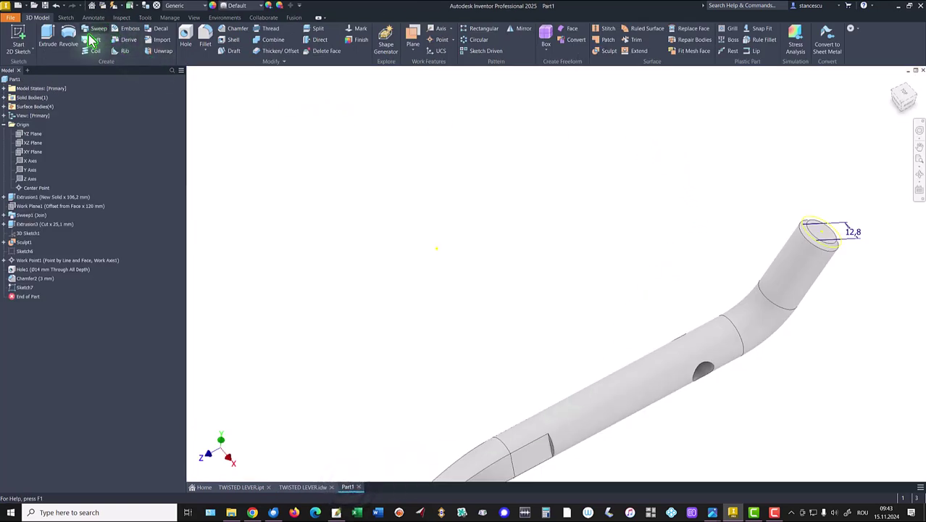
{"action": "left_click", "coordinate": [48, 36]}
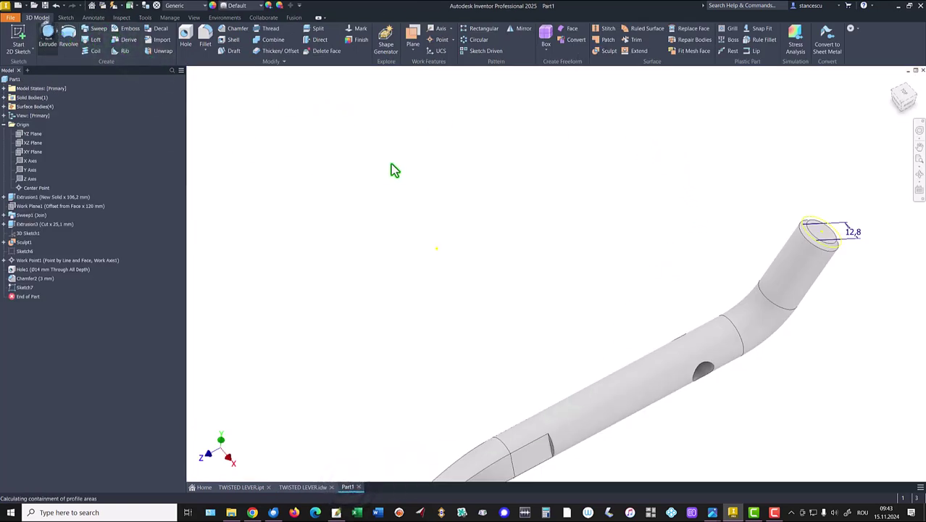
{"action": "left_click", "coordinate": [834, 248]}
{"action": "left_click", "coordinate": [814, 225]}
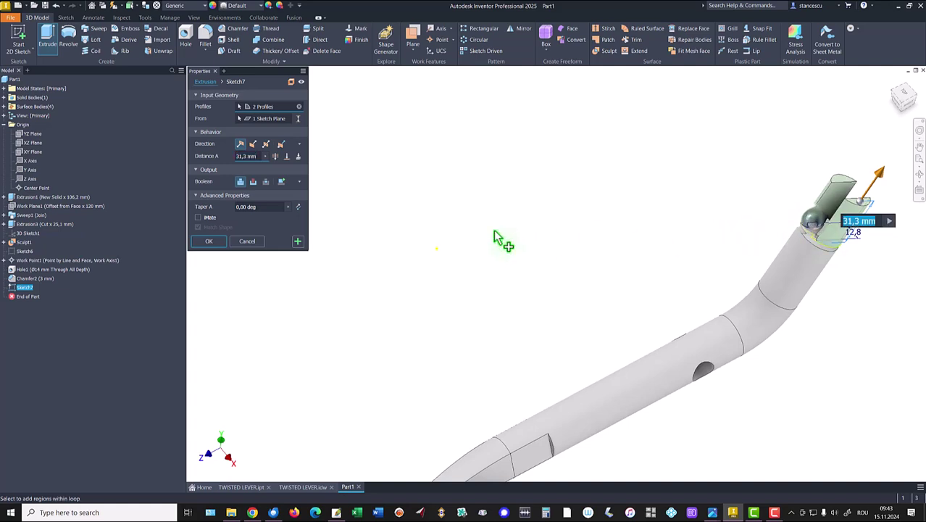
{"action": "left_click", "coordinate": [256, 181]}
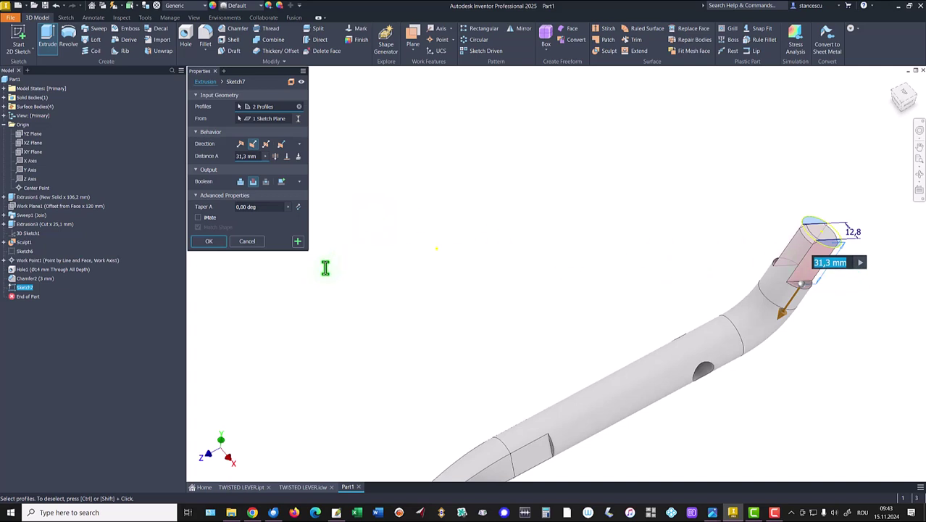
{"action": "left_click", "coordinate": [211, 240]}
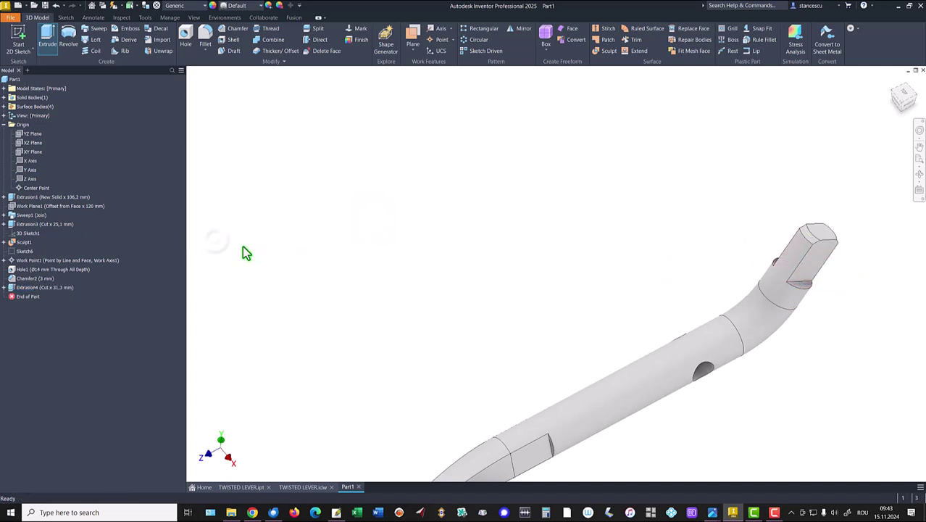
Check the bent end's hole in TWISTED LEVER.idw, then in Part1 create a sketch on the flat face of the bent end.
{"action": "key", "text": "F6"}
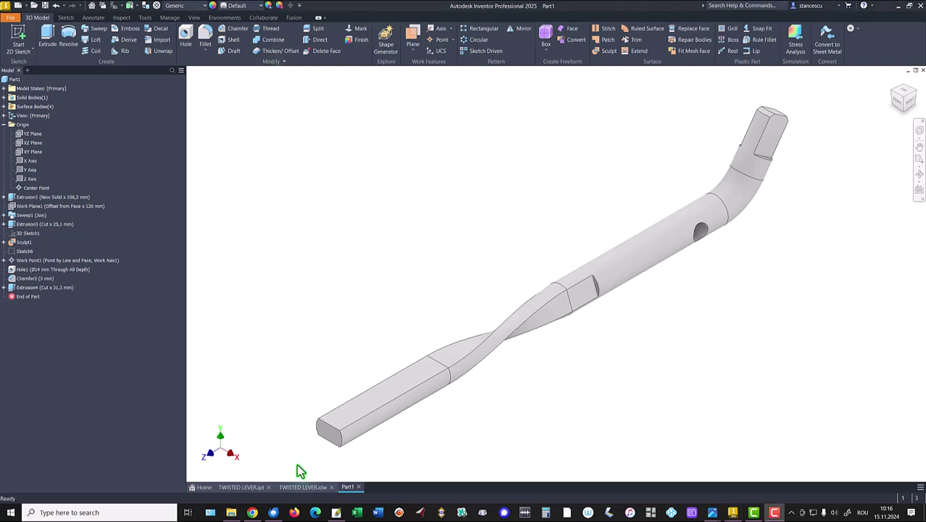
{"action": "left_click", "coordinate": [303, 487]}
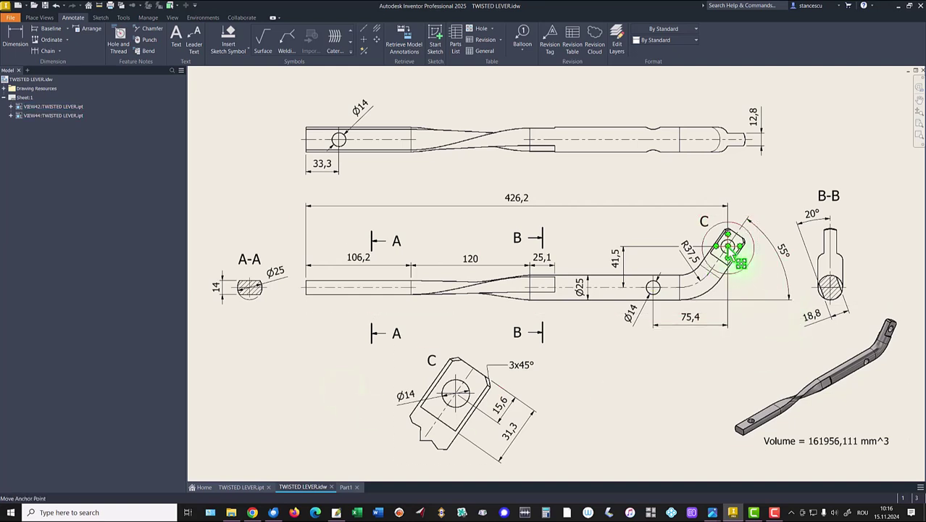
{"action": "left_click", "coordinate": [346, 488]}
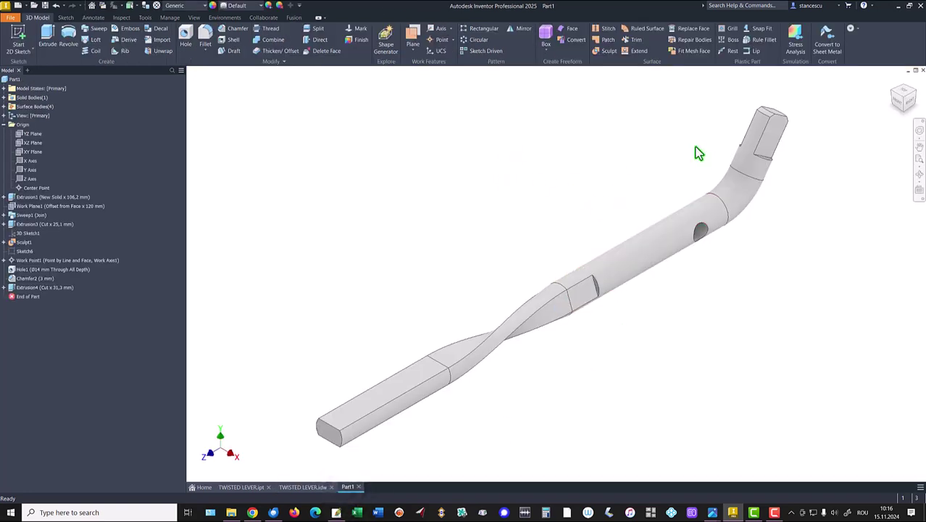
{"action": "left_click", "coordinate": [773, 139]}
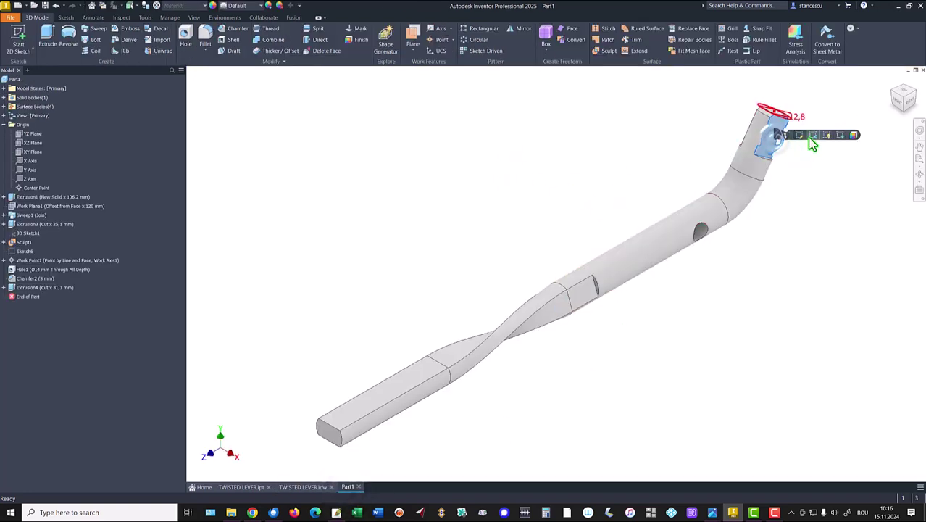
{"action": "left_click", "coordinate": [841, 142]}
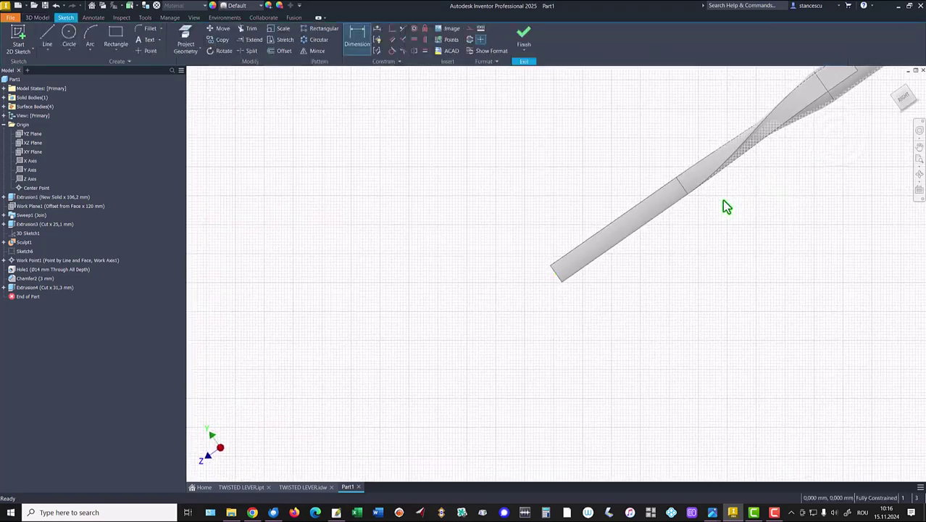
{"action": "key", "text": "Home"}
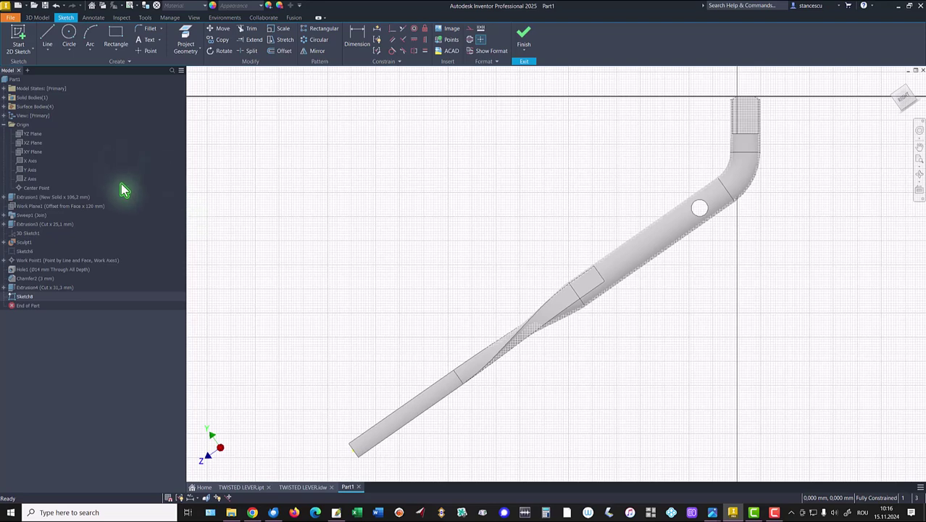
Make the path sketch under the sweep feature visible.
{"action": "left_click", "coordinate": [4, 217]}
{"action": "right_click", "coordinate": [20, 233]}
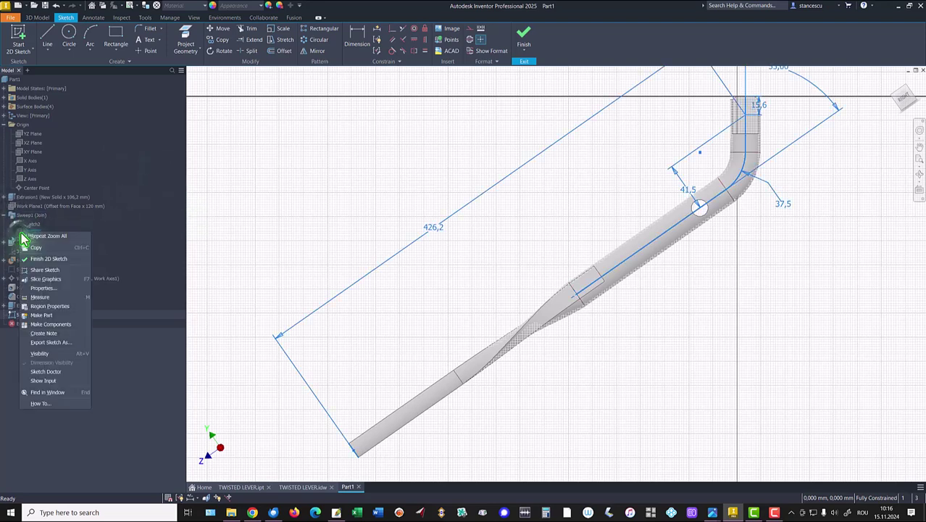
{"action": "left_click", "coordinate": [41, 354]}
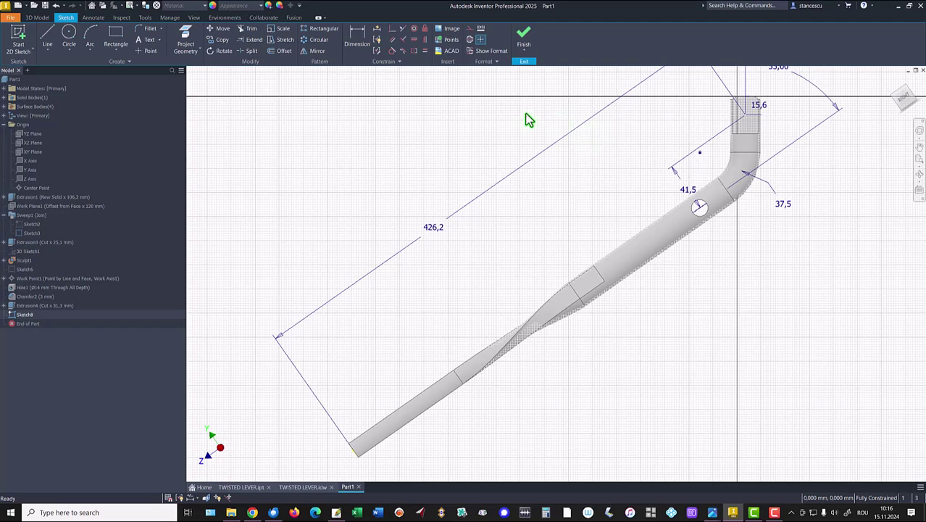
Slice the graphics at the sketch plane, project the path sketch's point at the 15,6 mm dimension, and finish the sketch.
{"action": "left_click", "coordinate": [186, 40]}
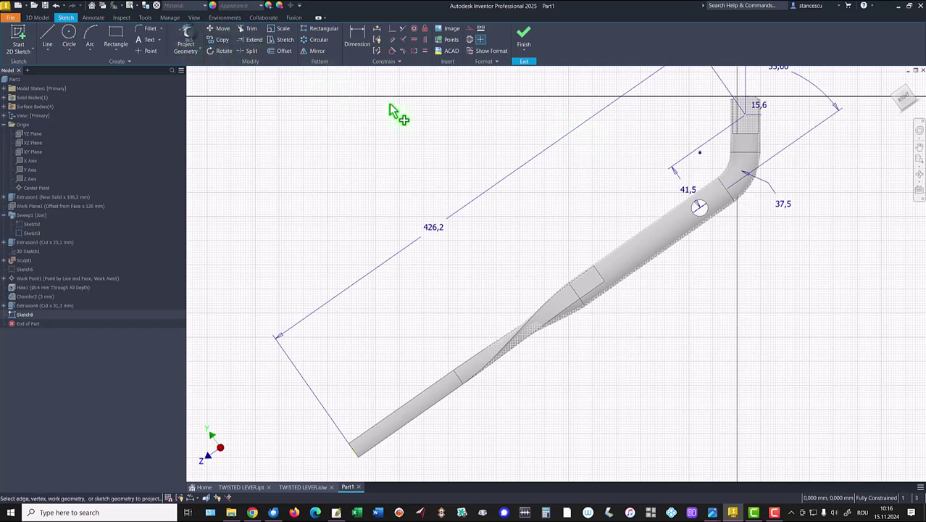
{"action": "left_click", "coordinate": [748, 122]}
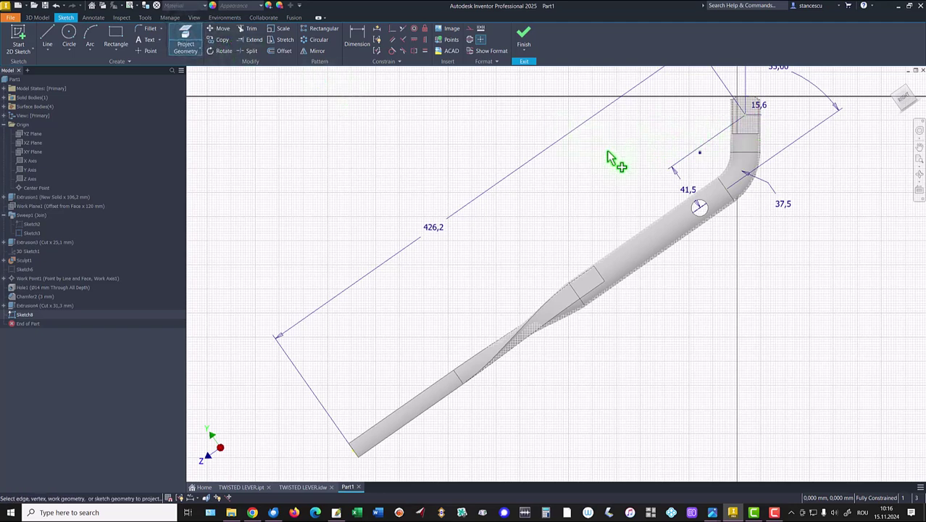
{"action": "key", "text": "F7"}
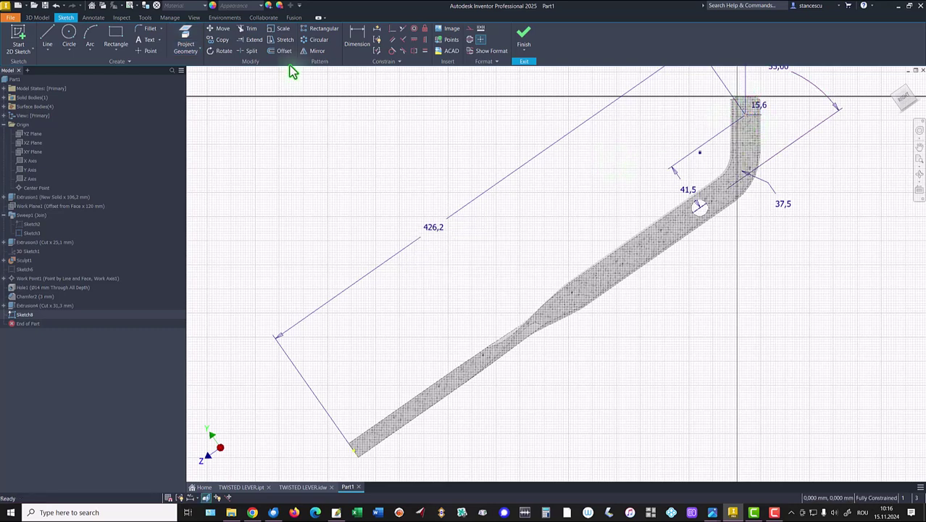
{"action": "left_click", "coordinate": [195, 39]}
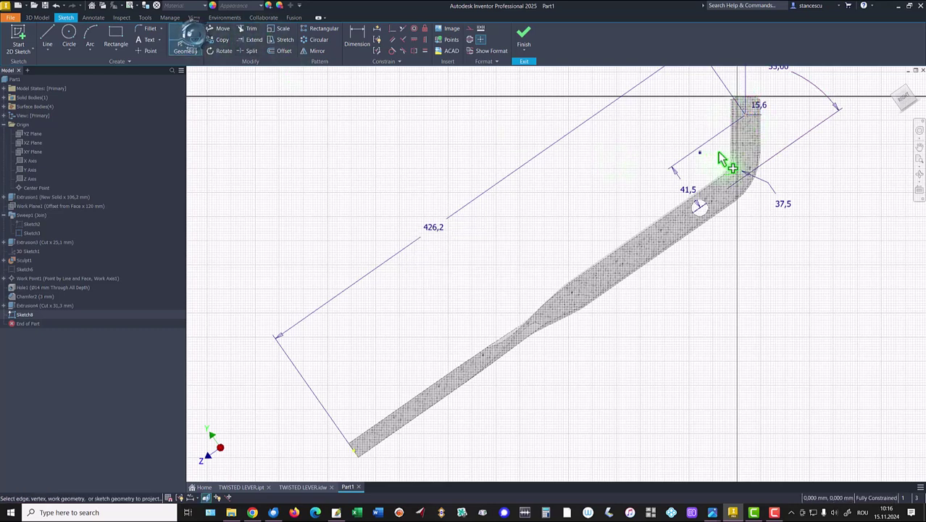
{"action": "left_click", "coordinate": [749, 122]}
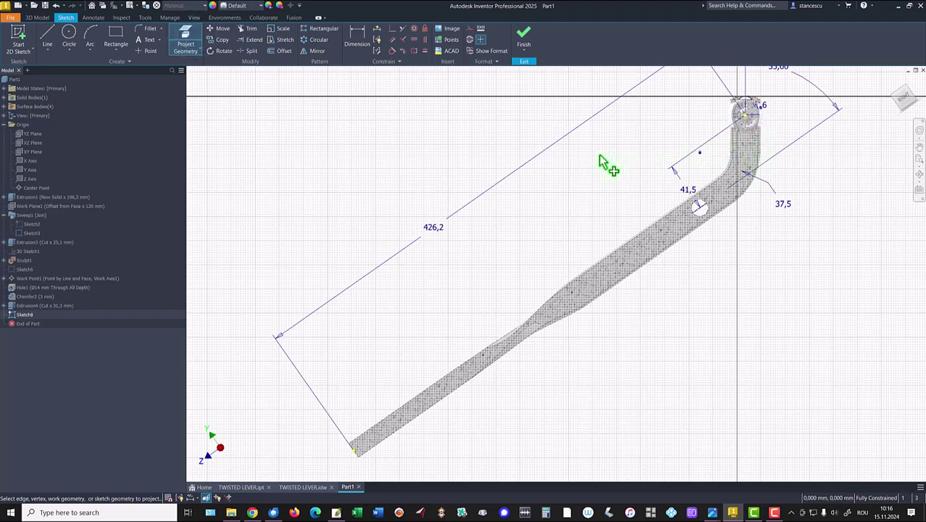
{"action": "left_click", "coordinate": [524, 38]}
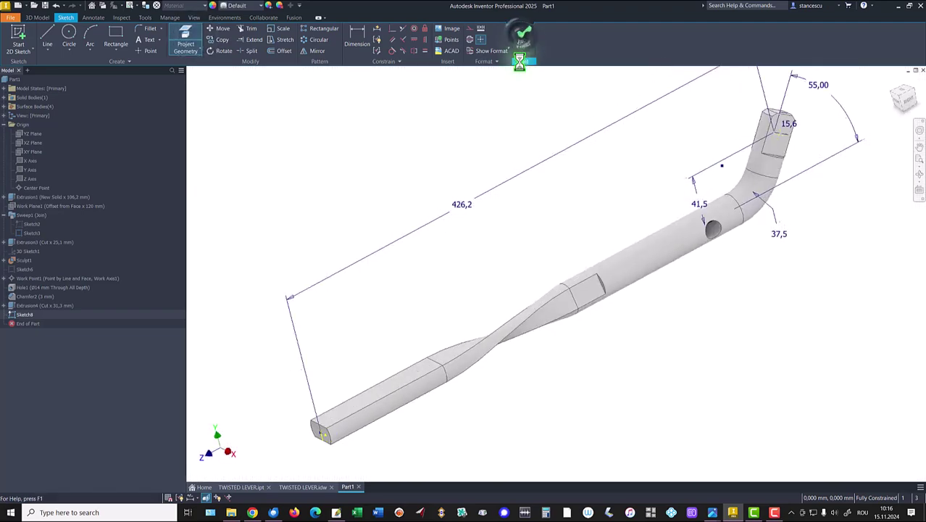
Cut a Ø14 mm through-all hole at the projected point on the bent end, and hide the sweep's path sketch.
{"action": "left_click", "coordinate": [185, 35]}
{"action": "left_click", "coordinate": [275, 237]}
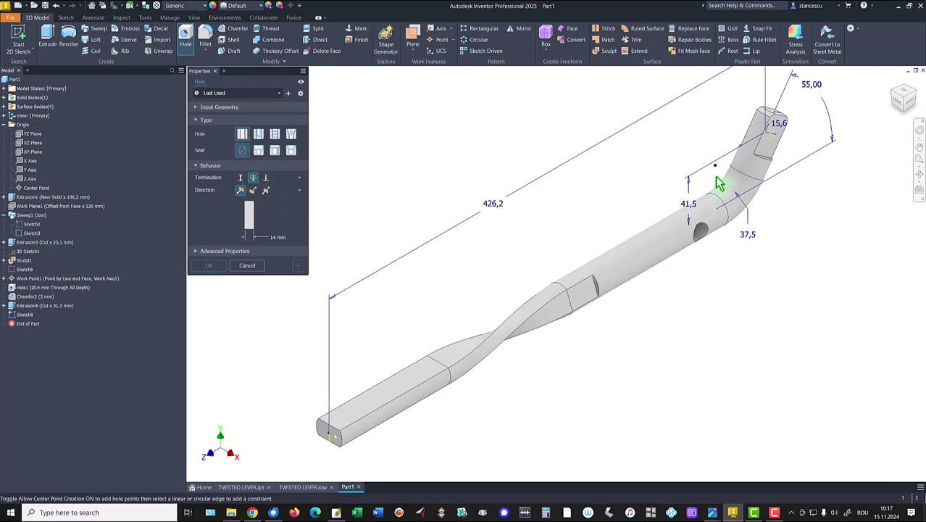
{"action": "left_click", "coordinate": [773, 143]}
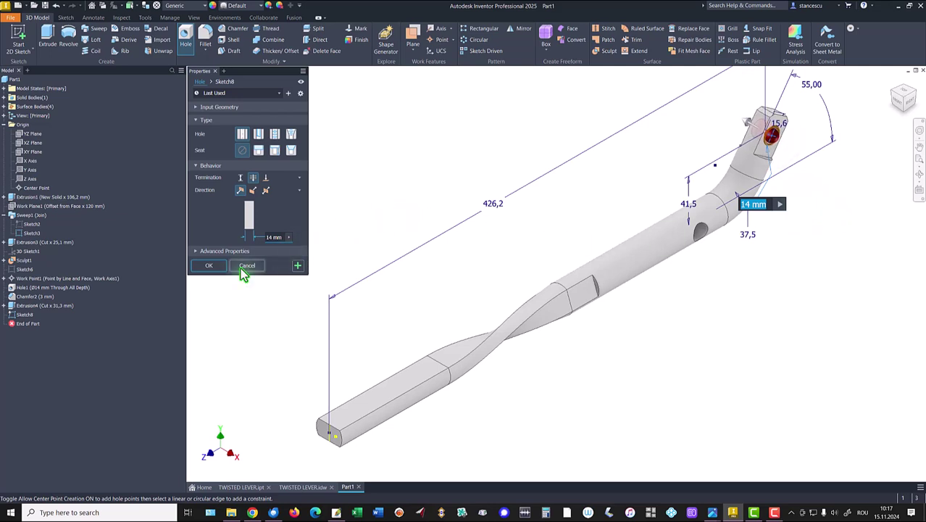
{"action": "left_click", "coordinate": [210, 266]}
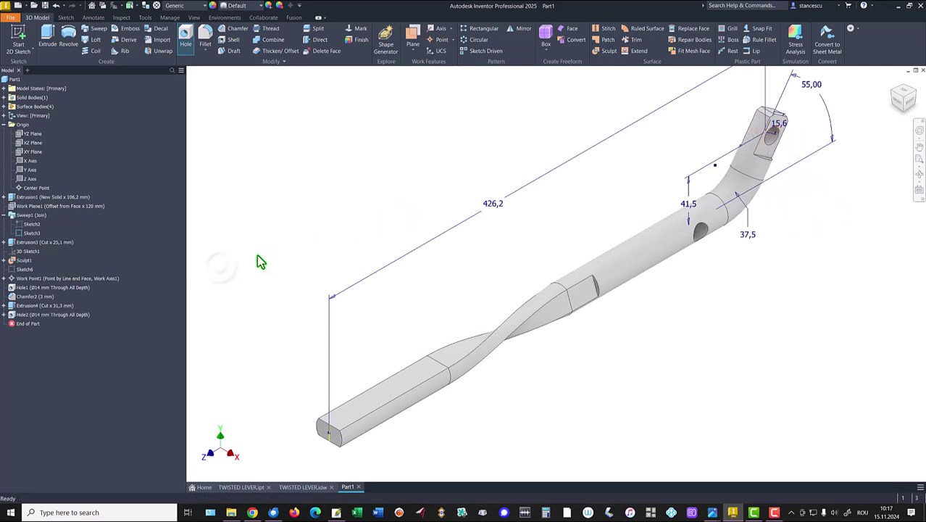
{"action": "right_click", "coordinate": [22, 234]}
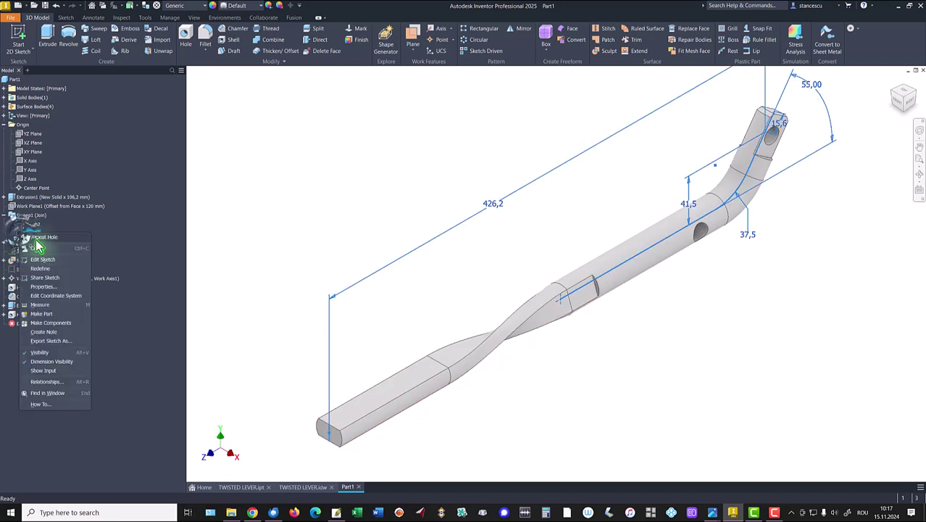
{"action": "left_click", "coordinate": [38, 353]}
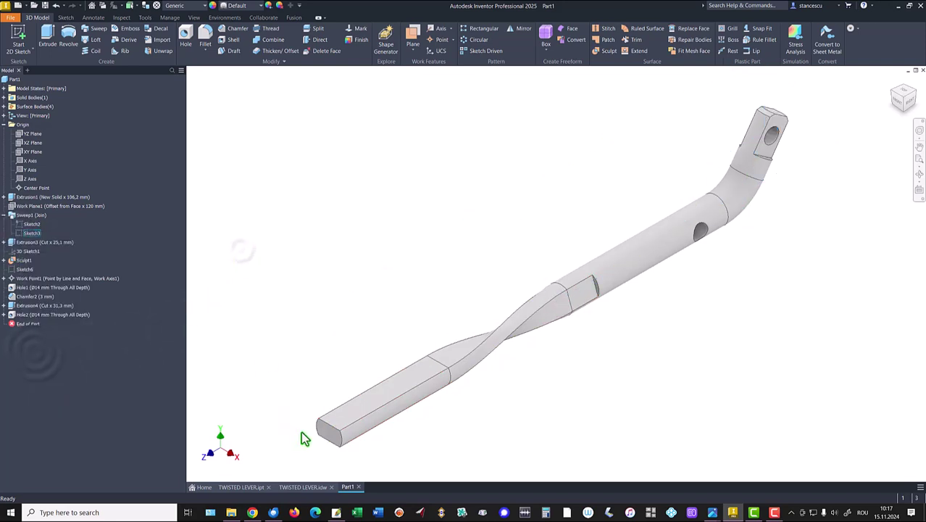
Check the straight end's hole position in TWISTED LEVER.idw, then in Part1 create a sketch on the straight end's upper flat face.
{"action": "left_click", "coordinate": [297, 487]}
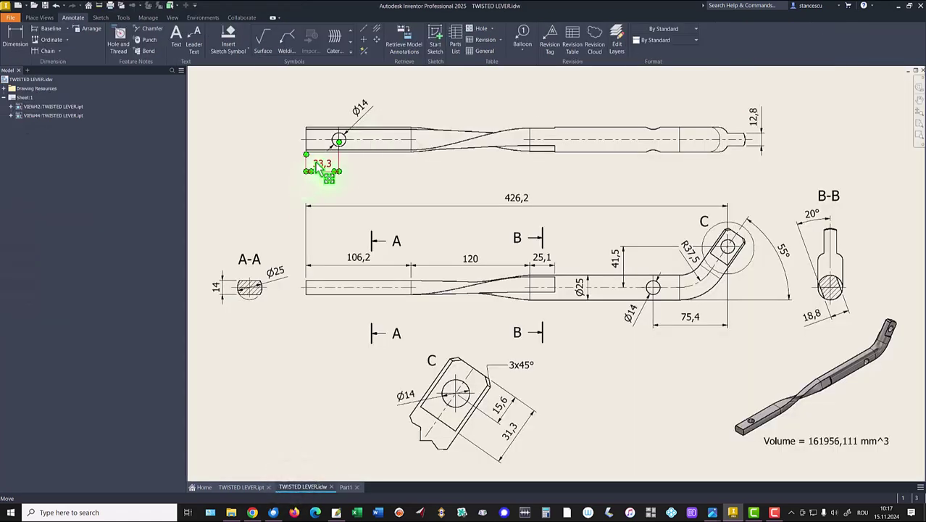
{"action": "left_click_drag", "start_coordinate": [348, 140], "coordinate": [358, 120]}
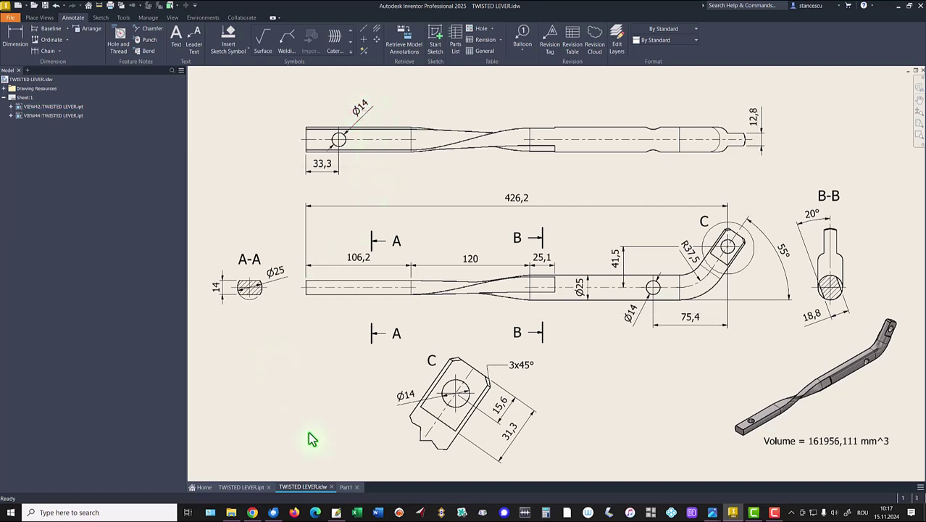
{"action": "left_click", "coordinate": [346, 487]}
{"action": "left_click", "coordinate": [351, 412]}
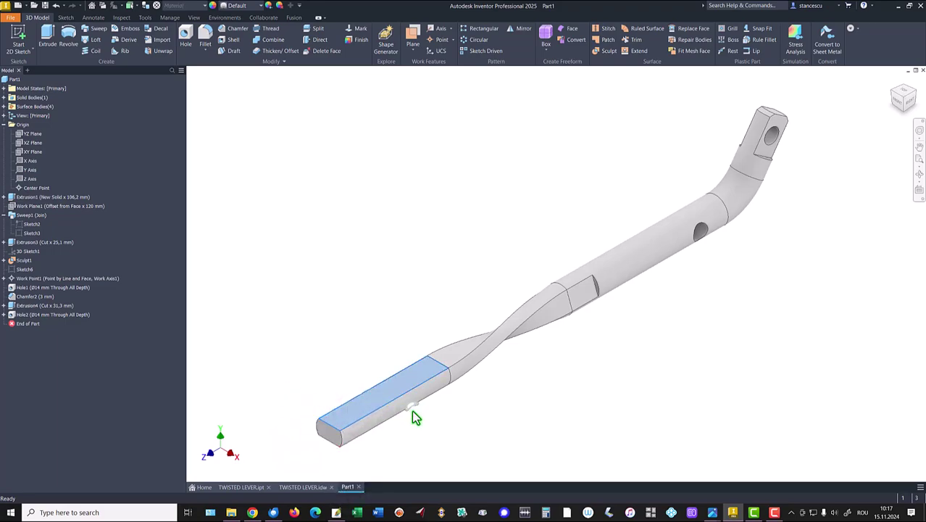
{"action": "left_click", "coordinate": [411, 406]}
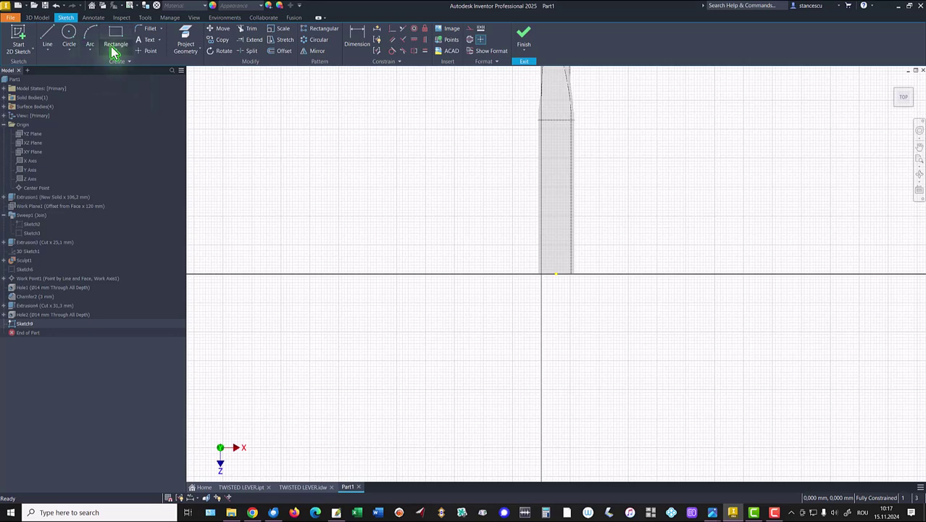
Place a sketch point on the flat face and align it vertically with the midpoint of the end edge.
{"action": "left_click", "coordinate": [142, 50]}
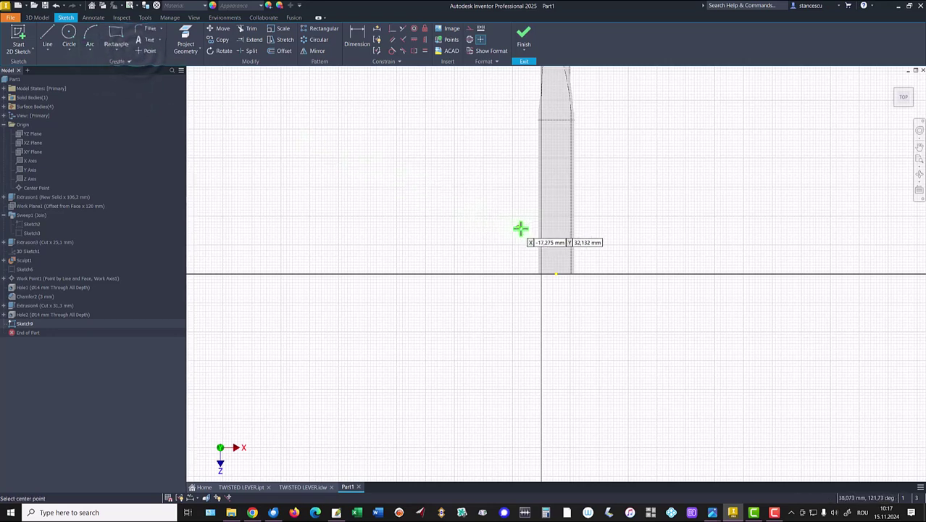
{"action": "left_click", "coordinate": [548, 224]}
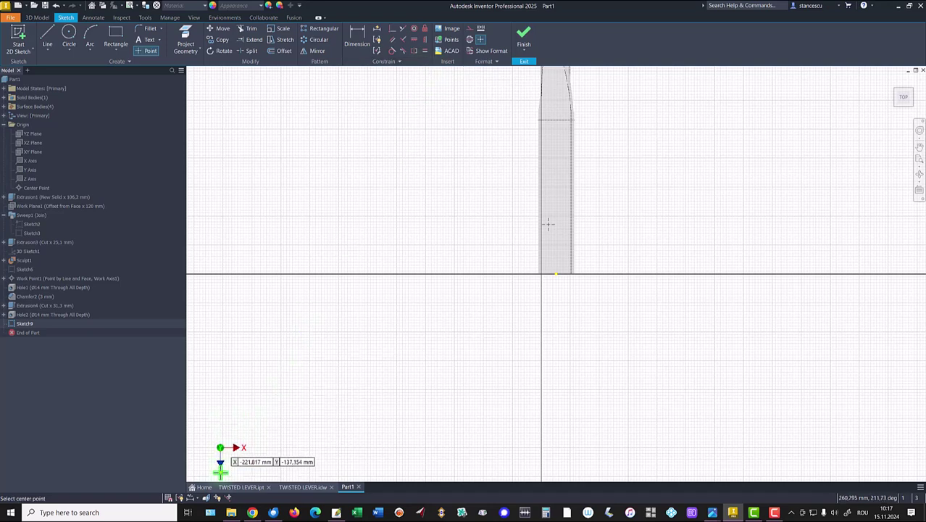
{"action": "left_click", "coordinate": [425, 40]}
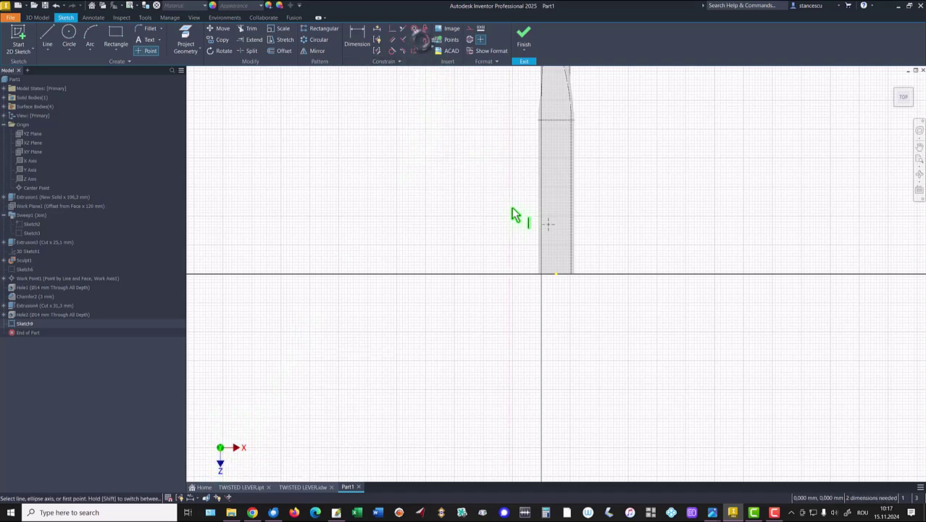
{"action": "left_click", "coordinate": [548, 224]}
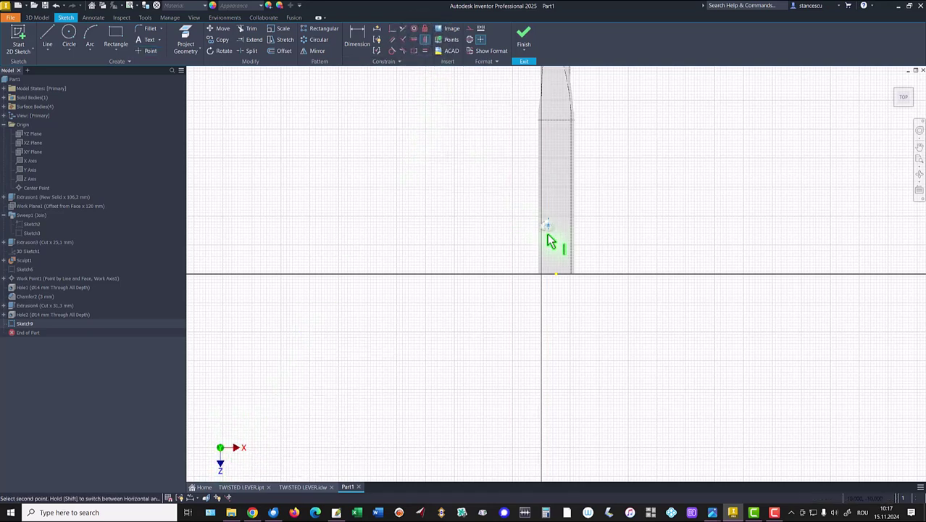
{"action": "left_click", "coordinate": [556, 274]}
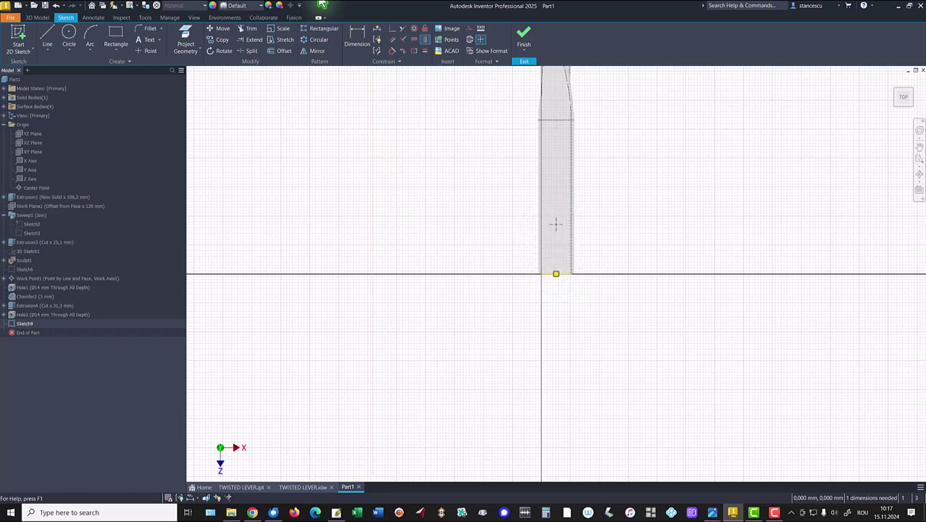
Dimension the distance from the sketch point to the end edge's midpoint, and finish the sketch.
{"action": "left_click", "coordinate": [361, 35]}
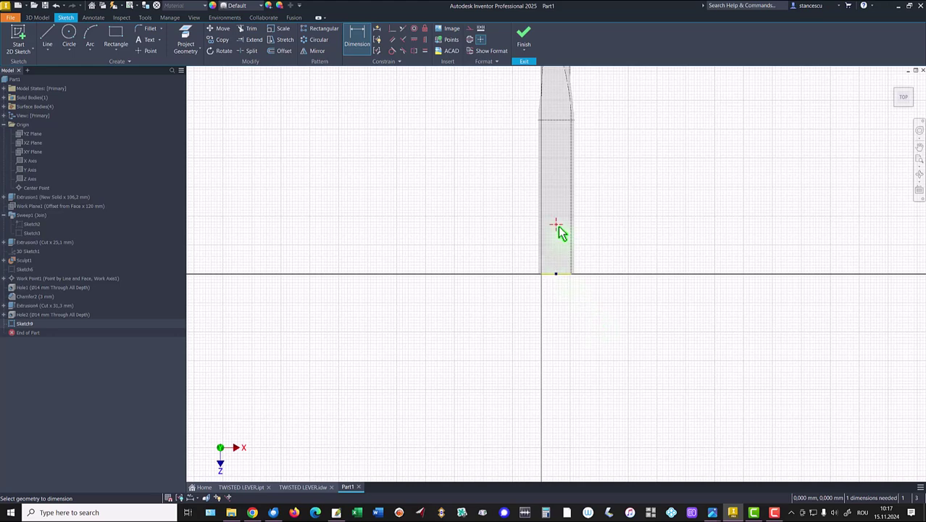
{"action": "left_click", "coordinate": [556, 224]}
{"action": "left_click", "coordinate": [556, 273]}
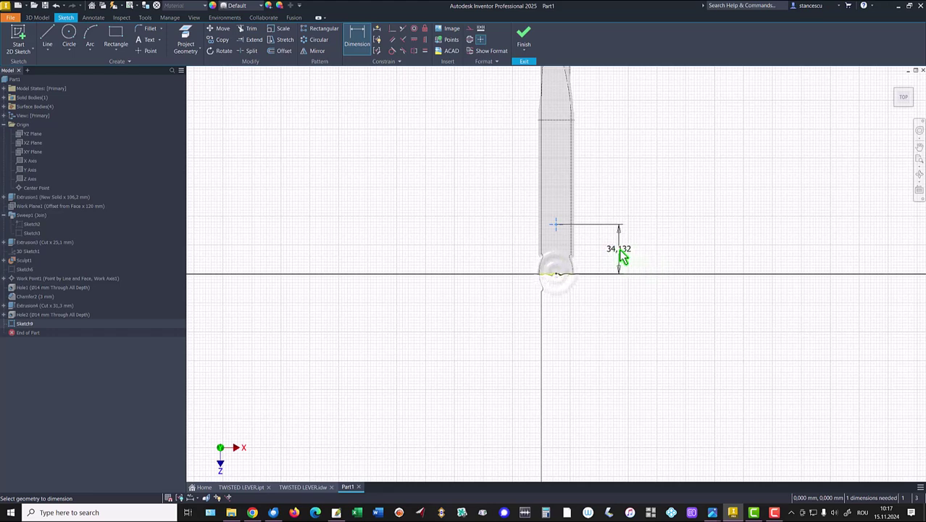
{"action": "left_click", "coordinate": [620, 253]}
{"action": "type", "text": "33,3"}
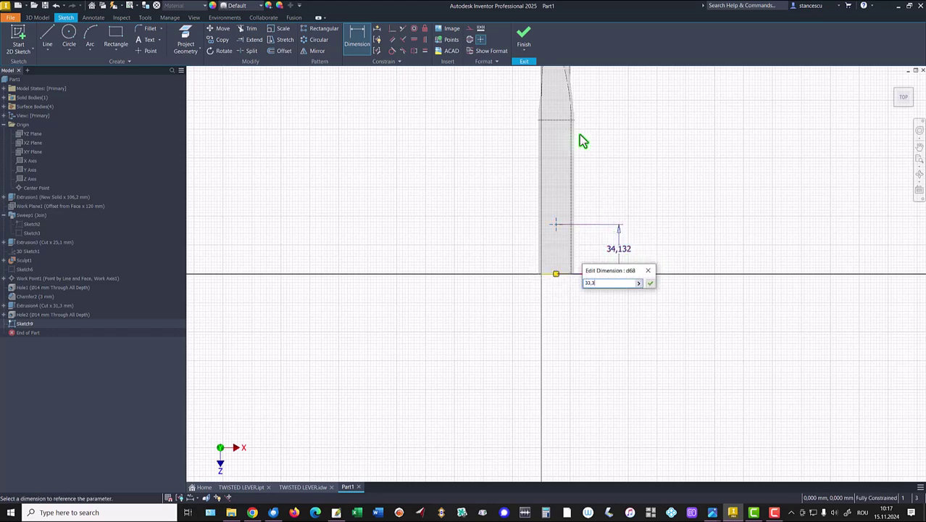
{"action": "left_click", "coordinate": [524, 34]}
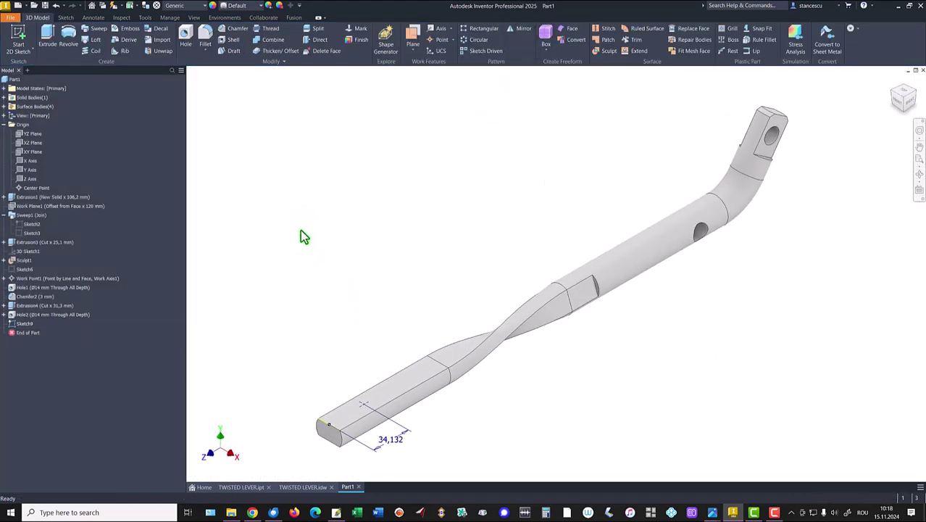
Set the sketch point's distance from the straight end's edge to 33,3 mm.
{"action": "double_click", "coordinate": [385, 444]}
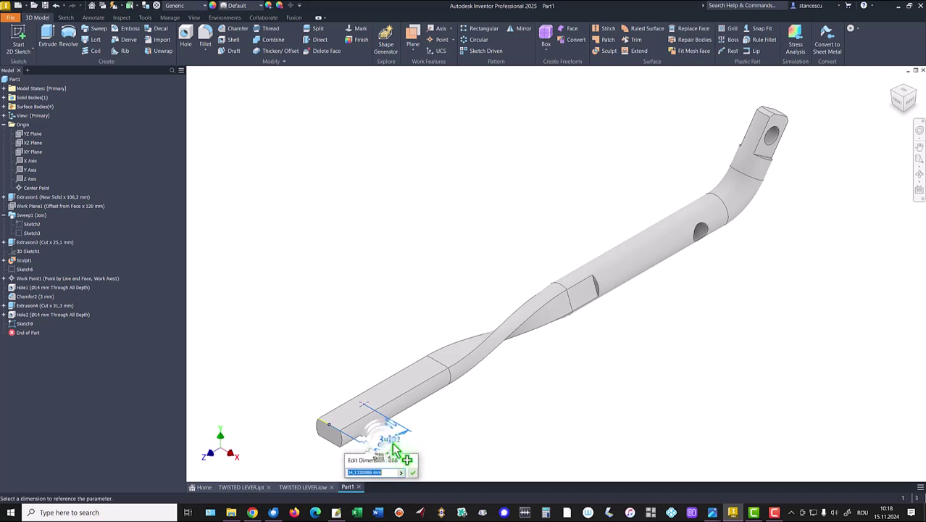
{"action": "type", "text": "33,"}
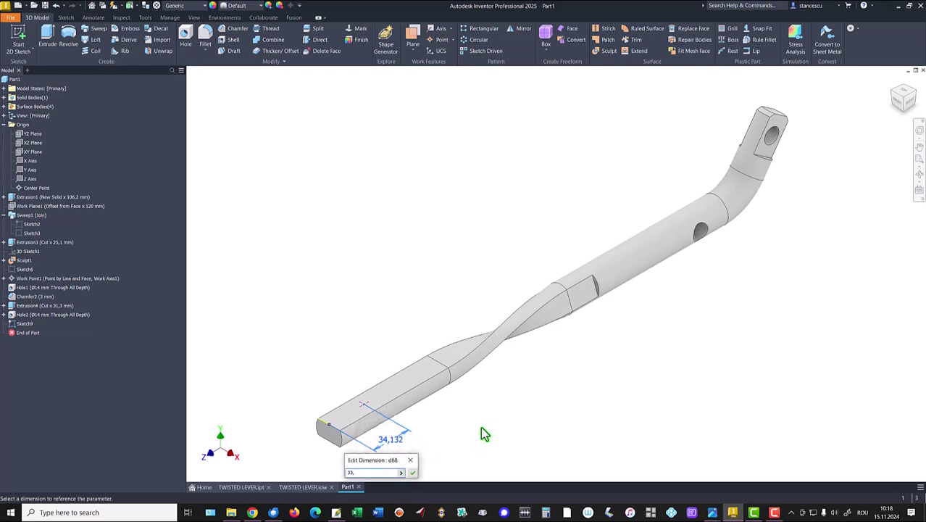
{"action": "type", "text": "3"}
{"action": "left_click", "coordinate": [412, 472]}
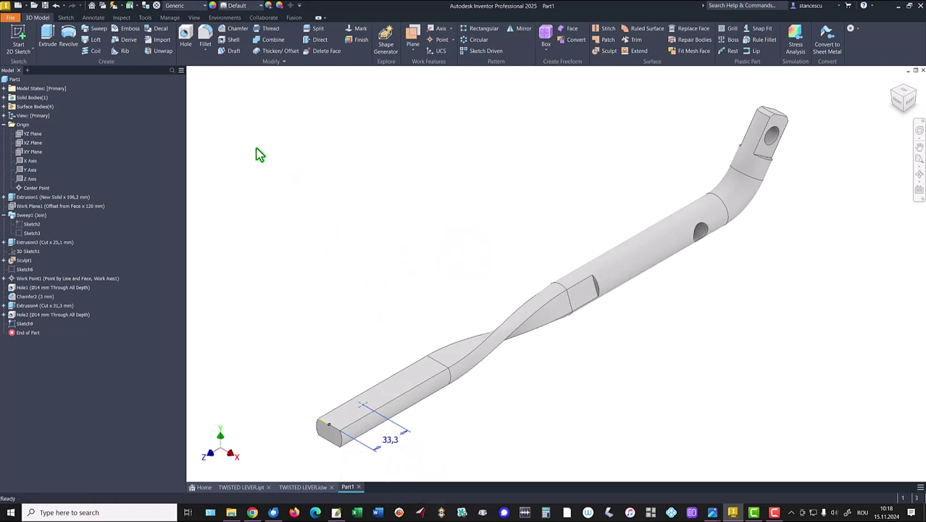
Create a 14 mm through-all hole at the sketch point on the straight flattened end, and collapse the Origin folder.
{"action": "left_click", "coordinate": [191, 45]}
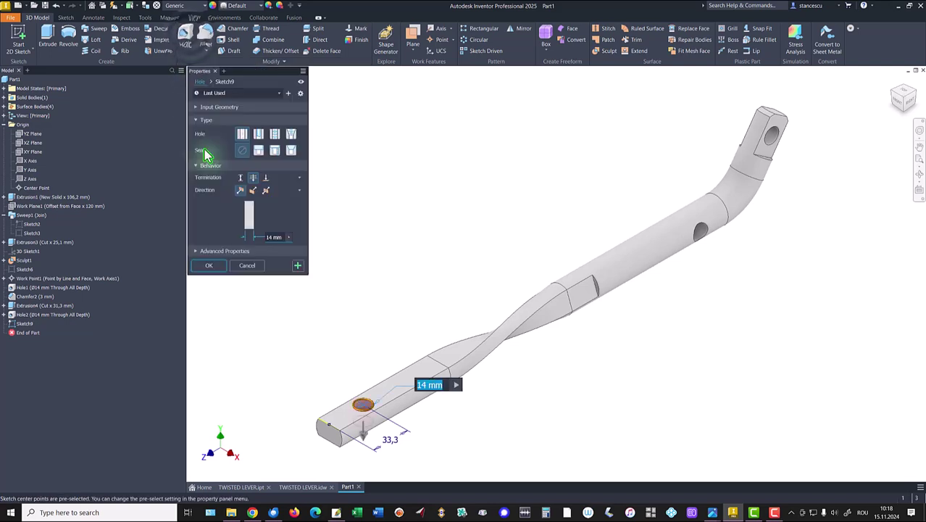
{"action": "left_click", "coordinate": [209, 265]}
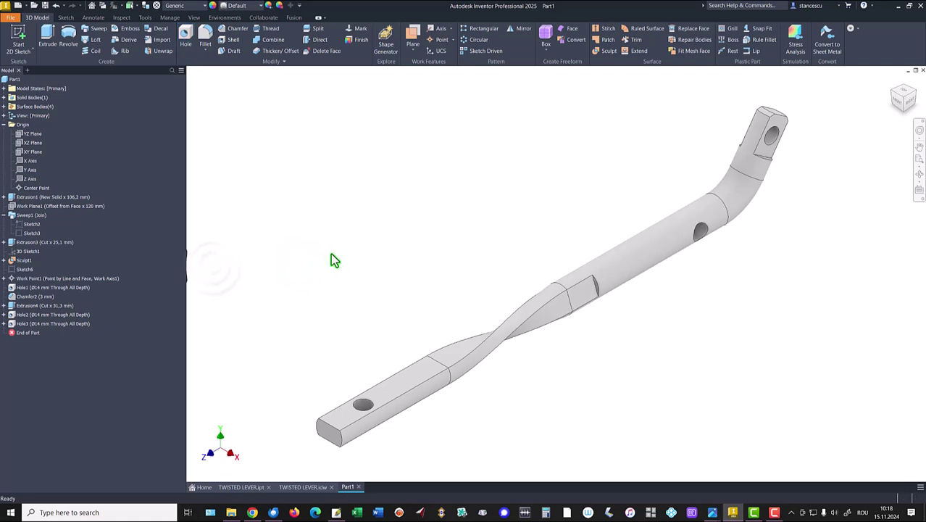
{"action": "key", "text": "F6"}
{"action": "left_click", "coordinate": [4, 125]}
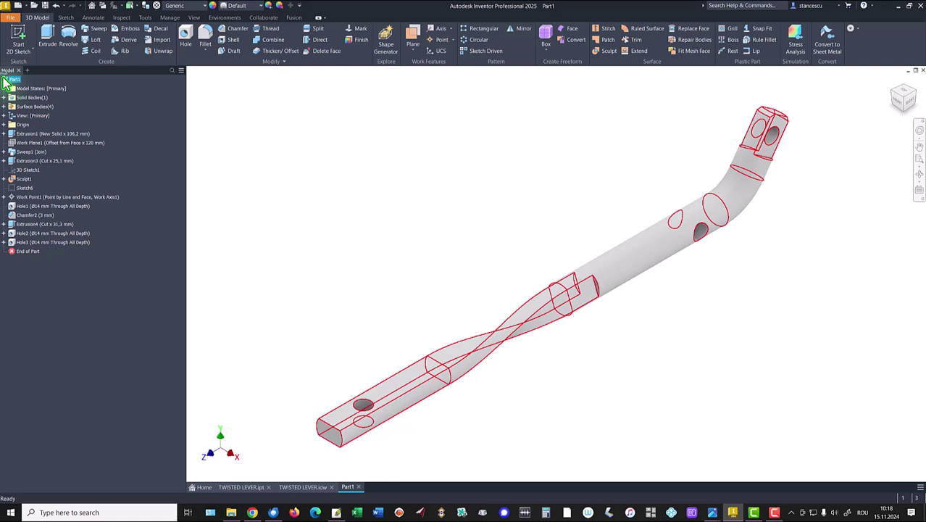
Update Part1's physical properties in iProperties and copy the part's volume value.
{"action": "right_click", "coordinate": [9, 79]}
{"action": "left_click", "coordinate": [46, 207]}
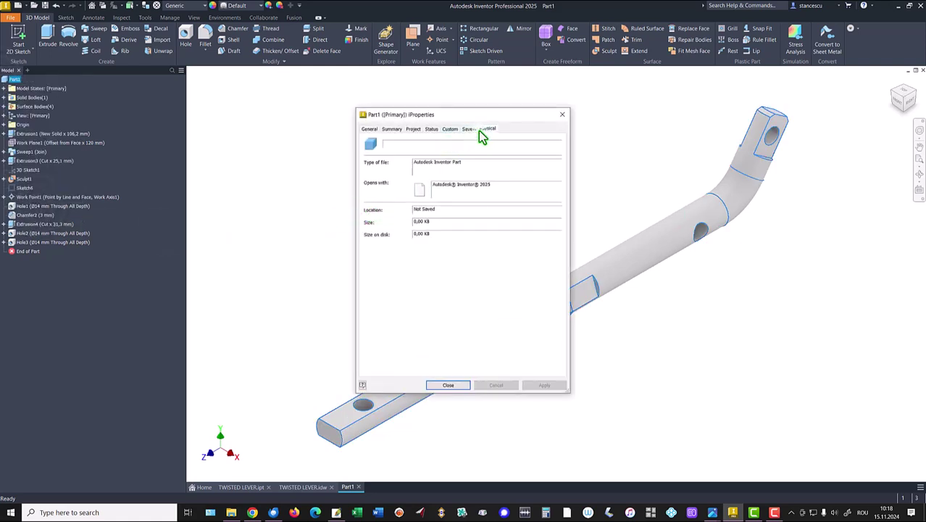
{"action": "left_click", "coordinate": [481, 129]}
{"action": "left_click", "coordinate": [526, 150]}
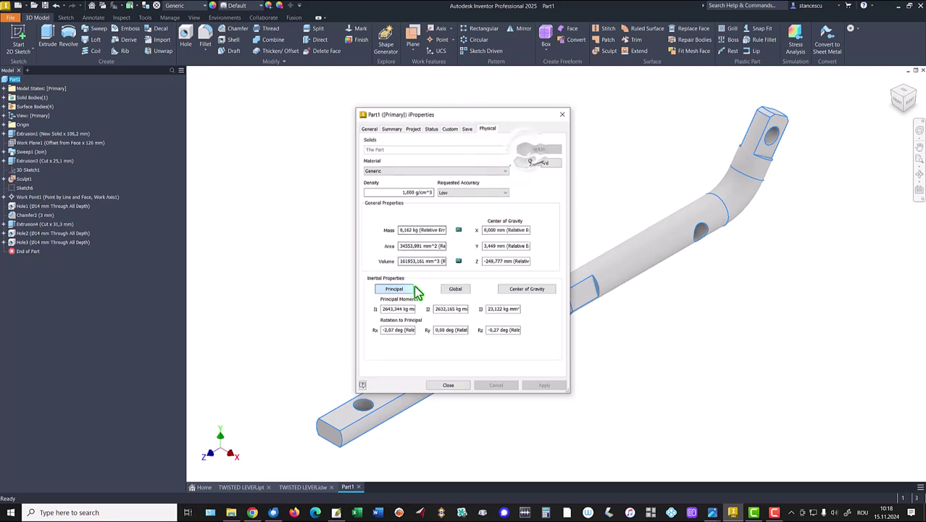
{"action": "left_click_drag", "start_coordinate": [438, 264], "coordinate": [351, 252]}
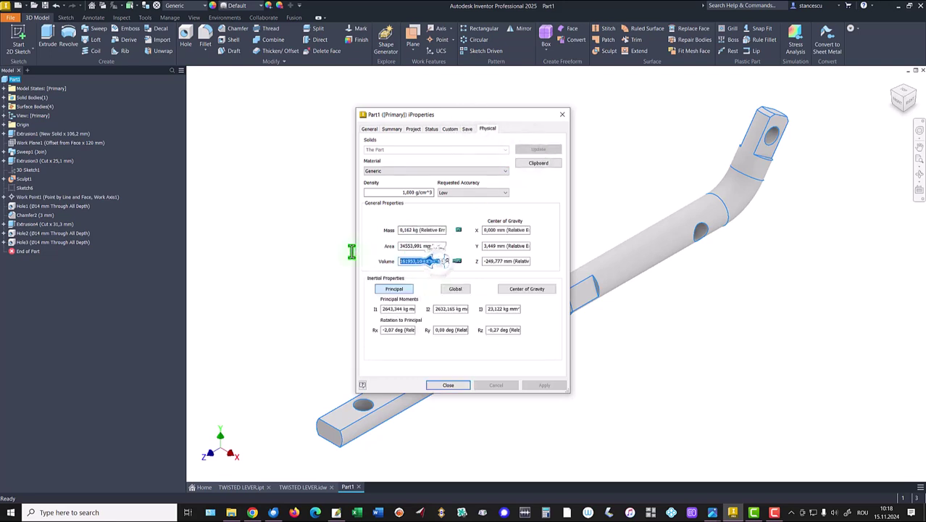
{"action": "key", "text": "ctrl+c"}
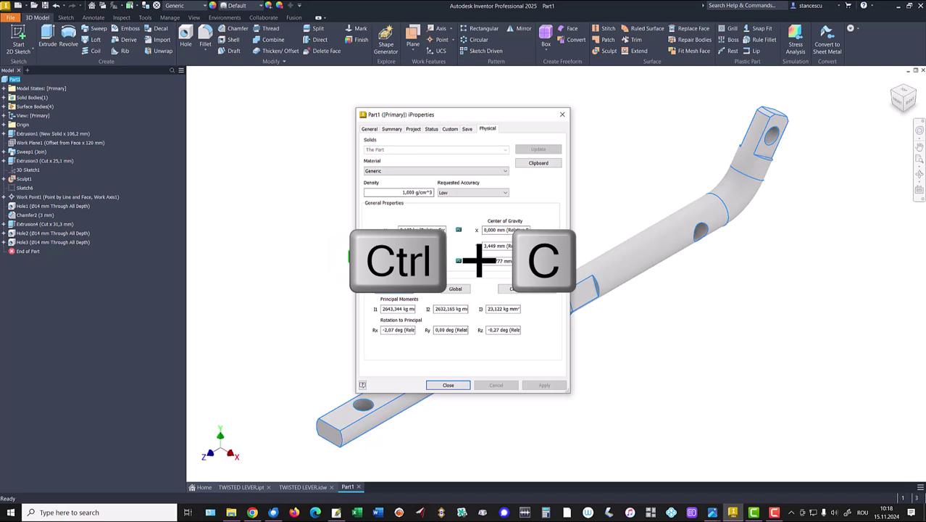
{"action": "left_click", "coordinate": [455, 386]}
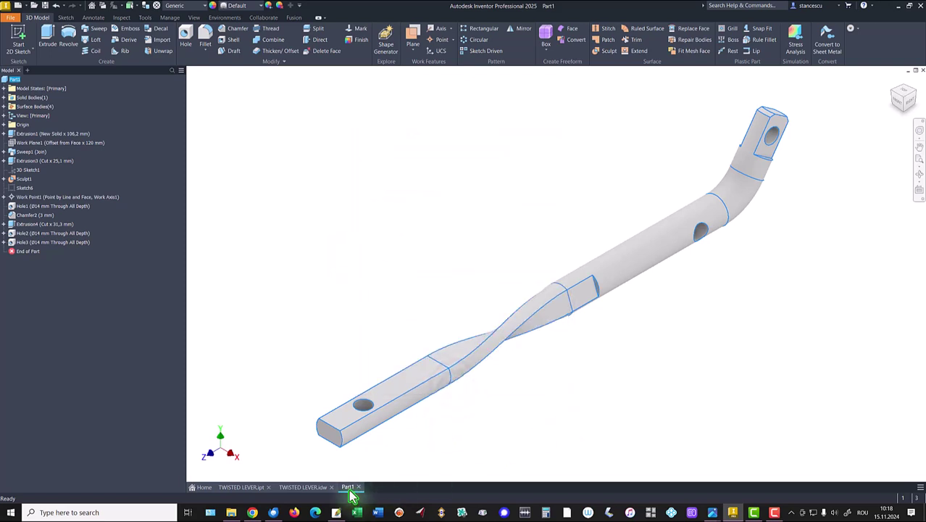
In TWISTED LEVER.idw, edit the Volume note and paste the copied volume on a new line below the existing text.
{"action": "left_click", "coordinate": [303, 486]}
{"action": "key", "text": "ctrl+v"}
{"action": "double_click", "coordinate": [809, 443]}
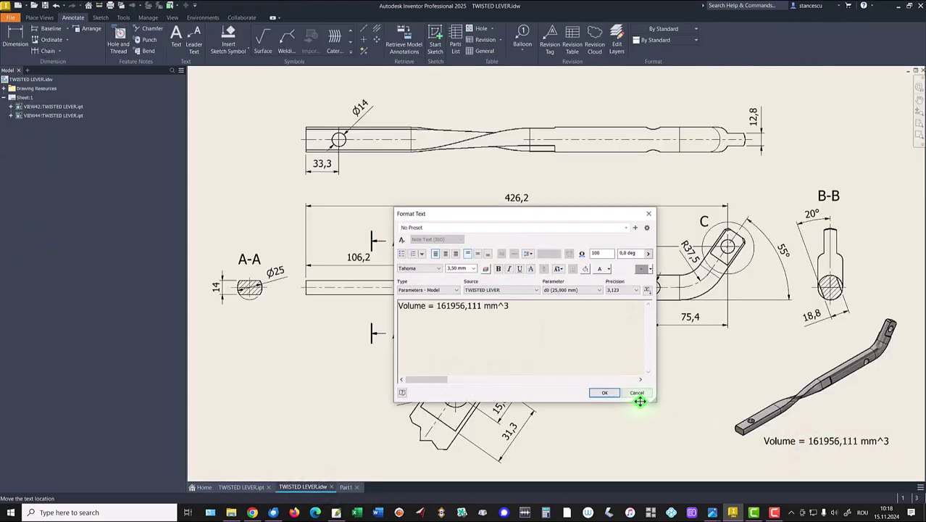
{"action": "left_click", "coordinate": [545, 311]}
{"action": "key", "text": "BackSpace"}
{"action": "key", "text": "Return"}
{"action": "key", "text": "ctrl+v"}
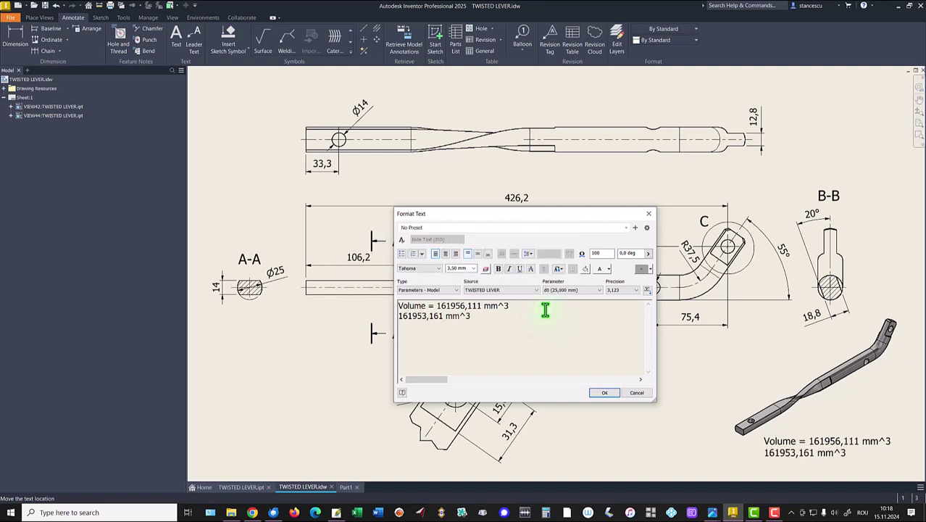
Remove the old value from the note so that it reads Volume = 161953,161 mm^3, and accept the text.
{"action": "left_click", "coordinate": [422, 316]}
{"action": "left_click", "coordinate": [473, 318]}
{"action": "left_click_drag", "start_coordinate": [438, 306], "coordinate": [515, 309]}
{"action": "key", "text": "Delete"}
{"action": "key", "text": "Delete"}
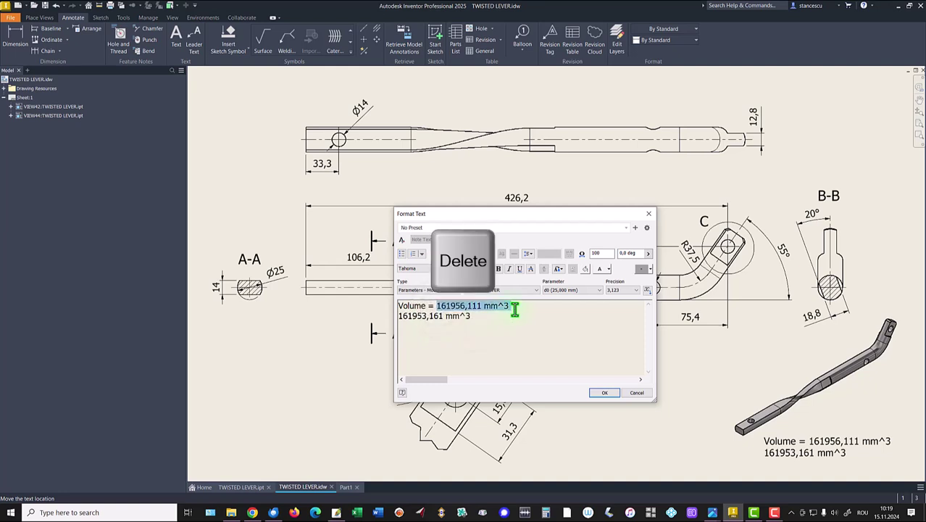
{"action": "left_click", "coordinate": [606, 393]}
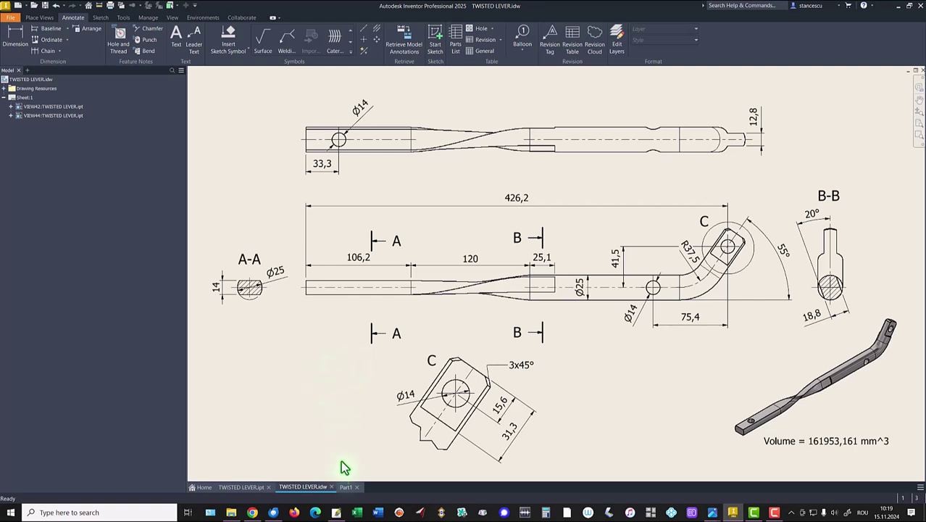
Return to Part1 and assign the material Steel, Carbon to the lever.
{"action": "left_click", "coordinate": [346, 488]}
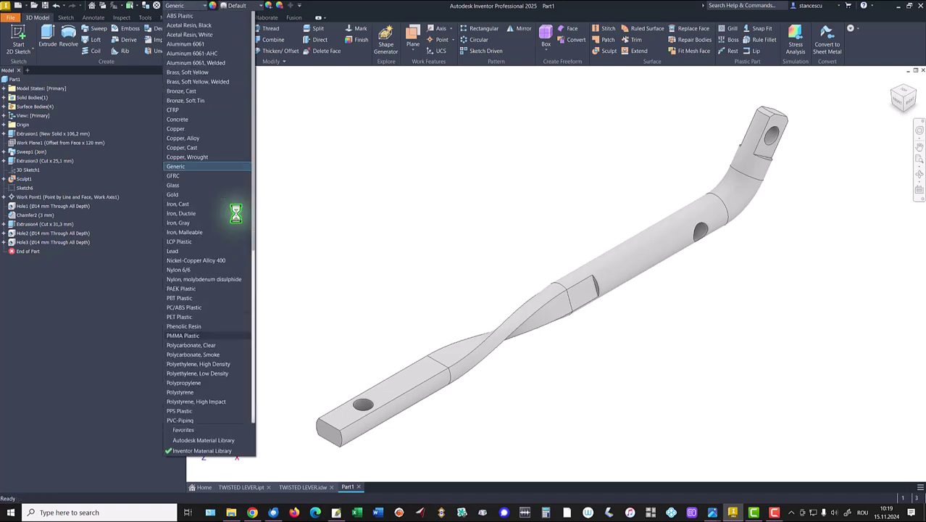
{"action": "scroll", "coordinate": [217, 336], "scroll_direction": "down", "scroll_amount": 3}
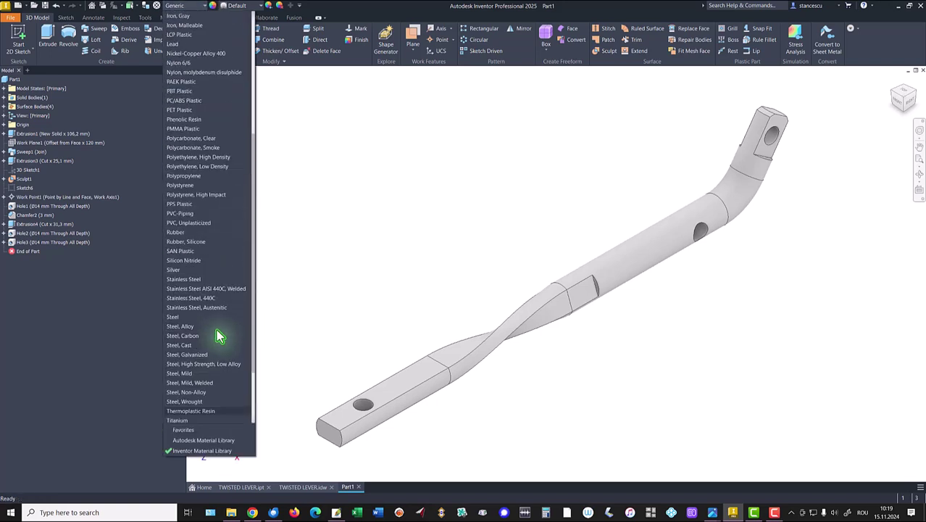
{"action": "left_click", "coordinate": [203, 332]}
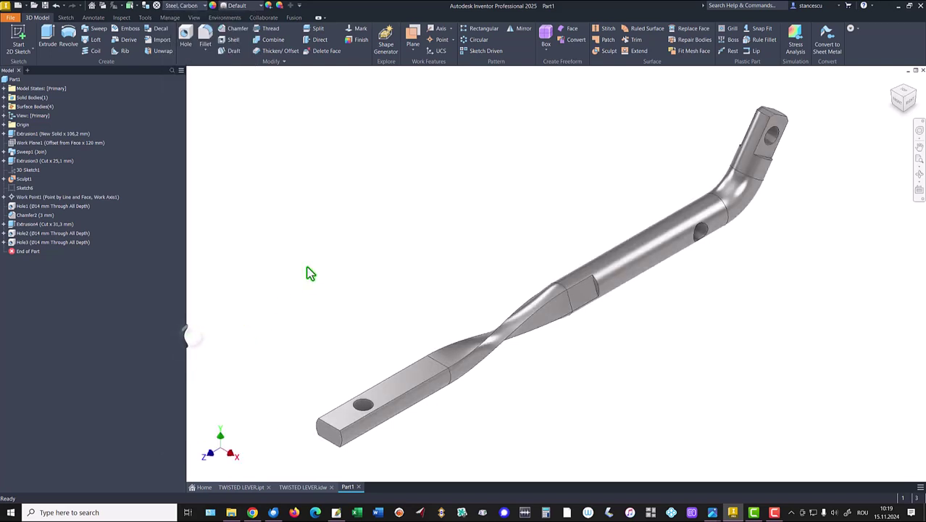
Set the lighting style to Default Lights and the visual style to Shaded, without model edges.
{"action": "left_click", "coordinate": [190, 18]}
{"action": "left_click", "coordinate": [263, 55]}
{"action": "left_click", "coordinate": [266, 251]}
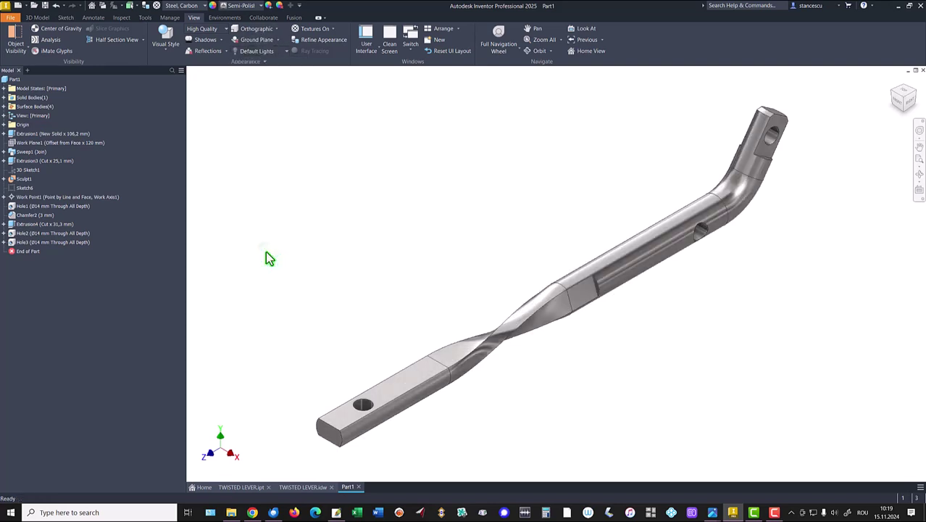
{"action": "left_click", "coordinate": [164, 40]}
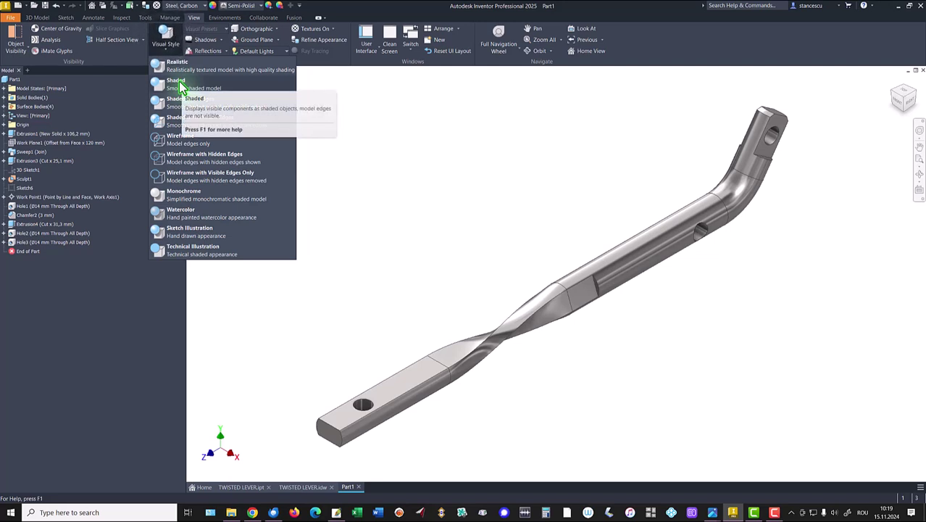
{"action": "left_click", "coordinate": [181, 87]}
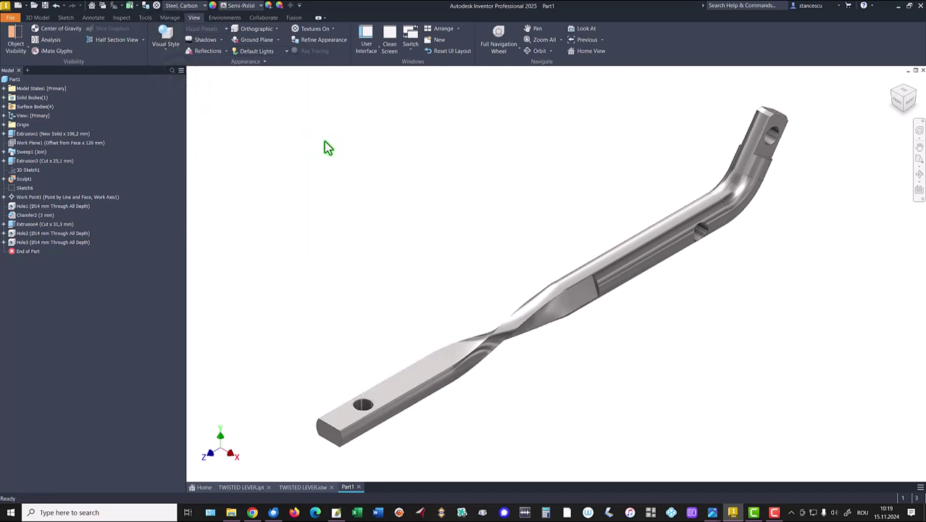
Compare Part1 with the reference model TWISTED LEVER.ipt by alternating between the two documents.
{"action": "left_click", "coordinate": [242, 488]}
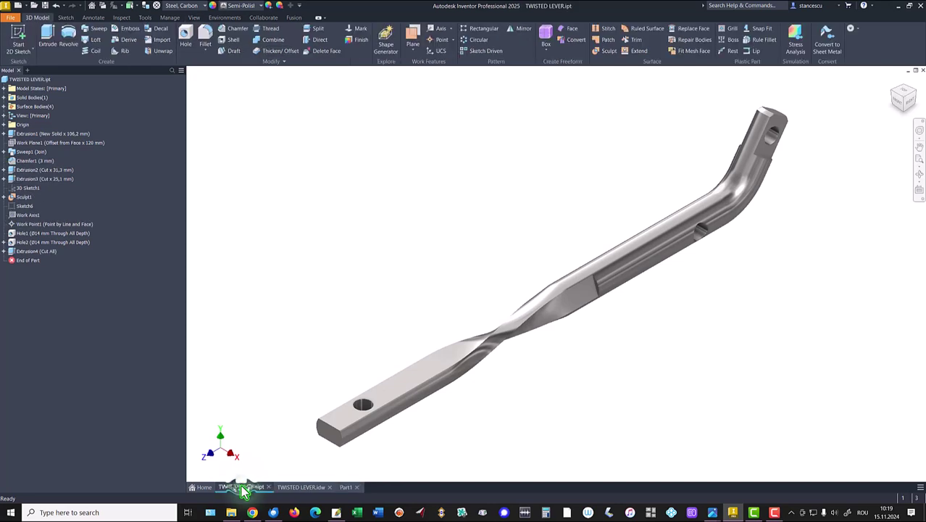
{"action": "left_click", "coordinate": [347, 487]}
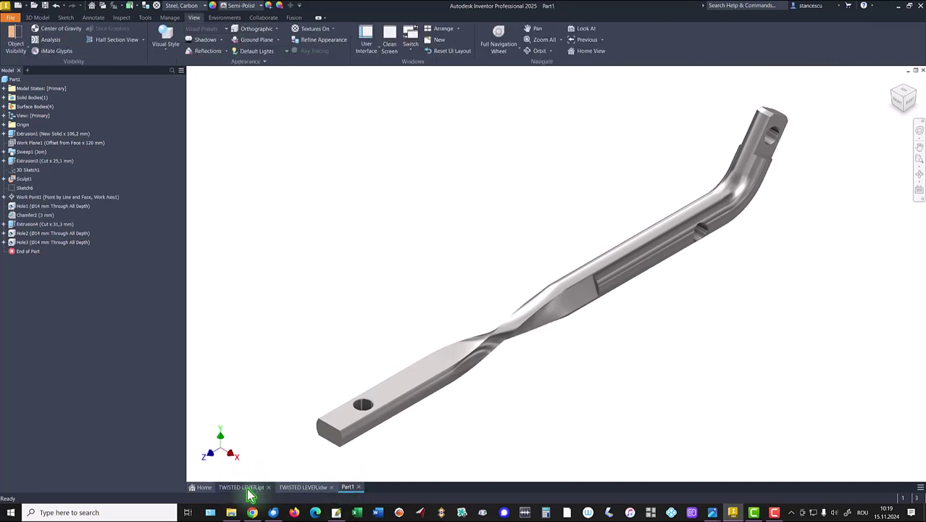
{"action": "left_click", "coordinate": [246, 488]}
{"action": "left_click", "coordinate": [347, 488]}
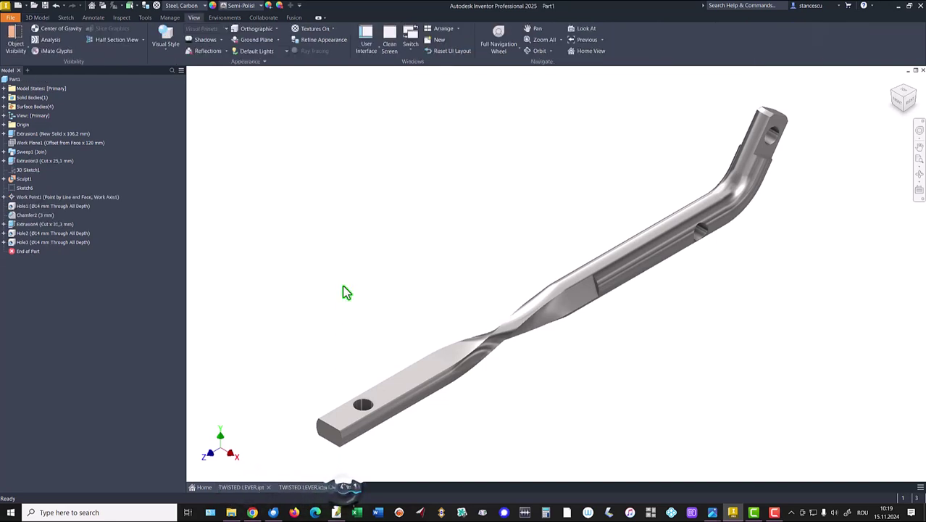